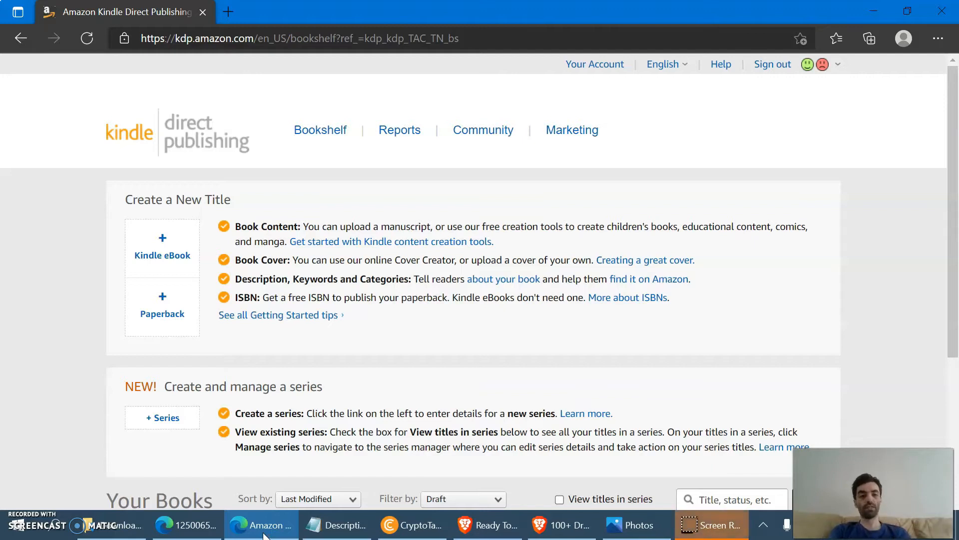
pyautogui.click(716, 525)
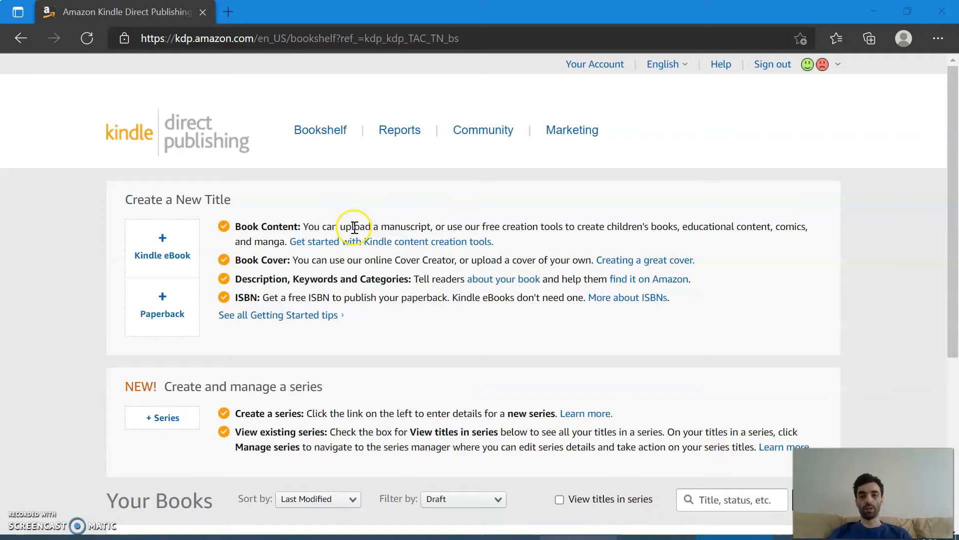
pyautogui.moveTo(582, 535)
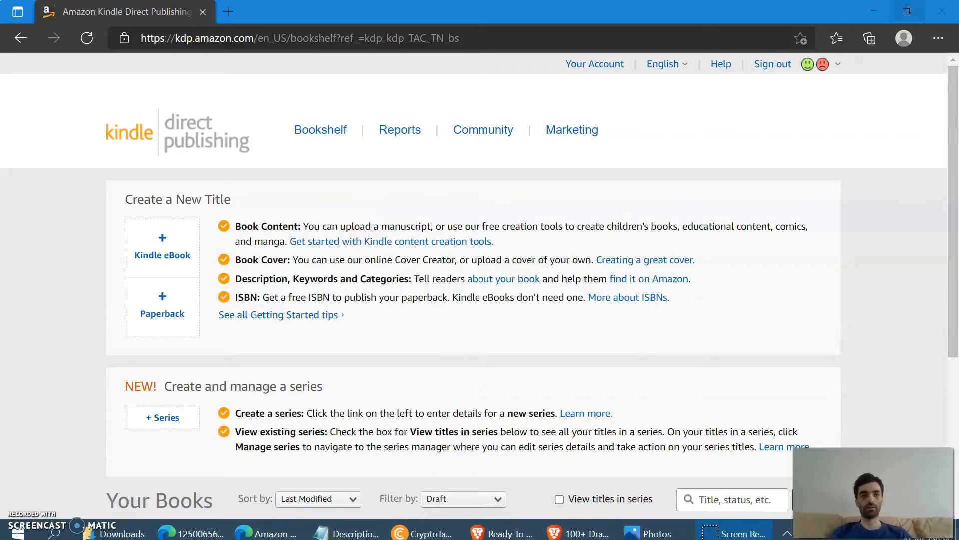
# Switch to Unsplash in the Brave browser and search its photos for snake skin
pyautogui.click(580, 527)
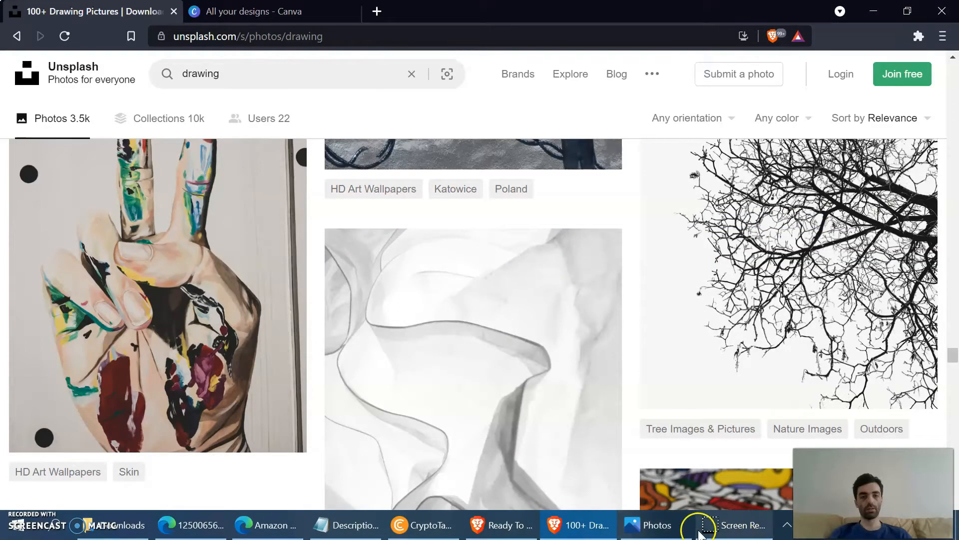
pyautogui.click(574, 530)
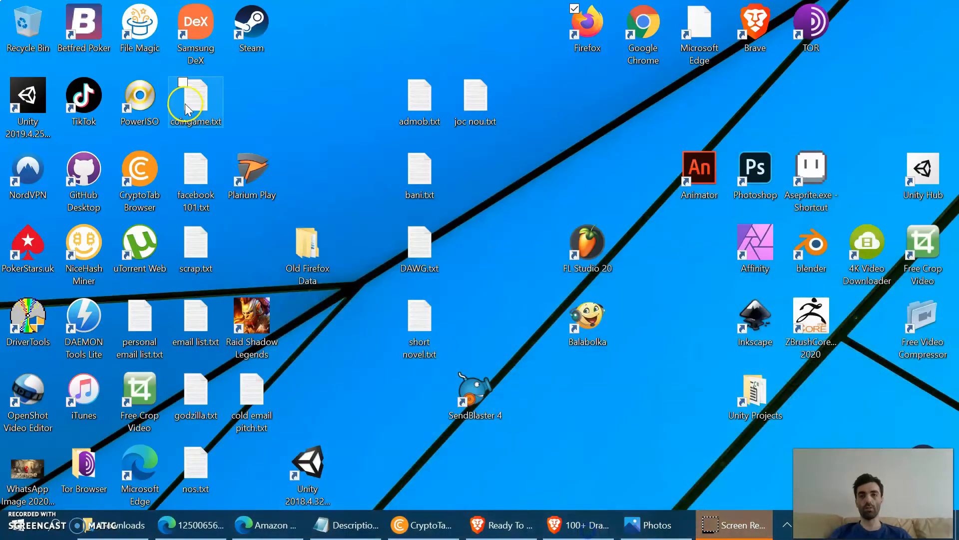
pyautogui.click(546, 529)
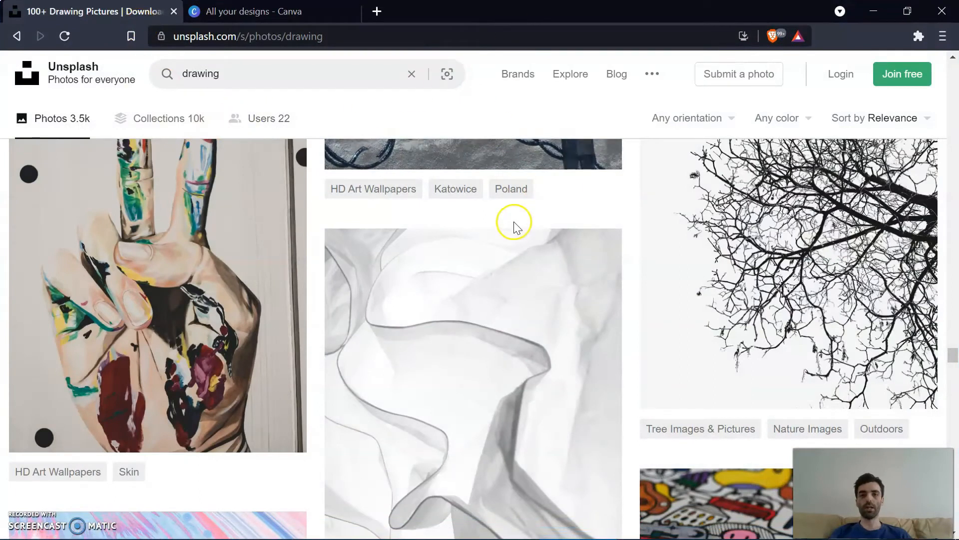
pyautogui.scroll(-15, 285, 223)
pyautogui.scroll(4, 285, 222)
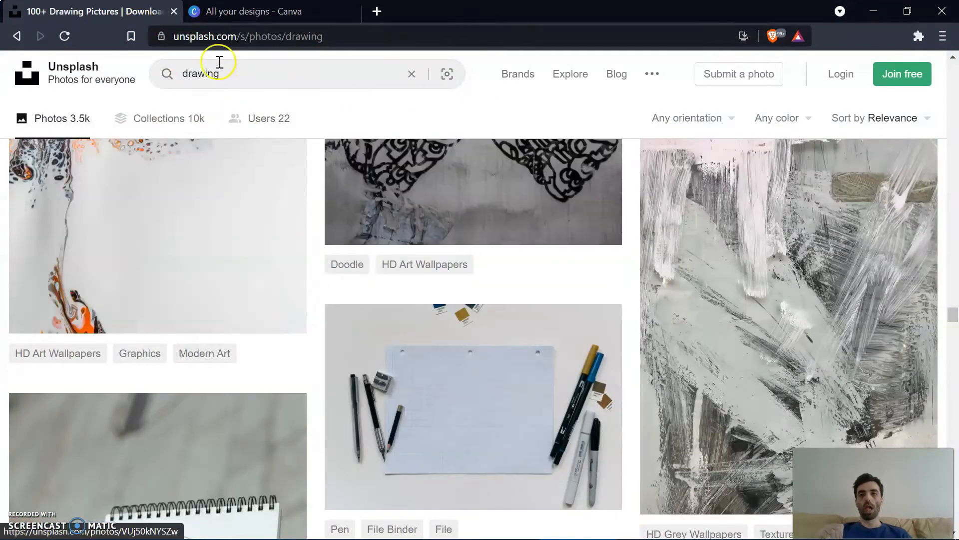
pyautogui.click(70, 76)
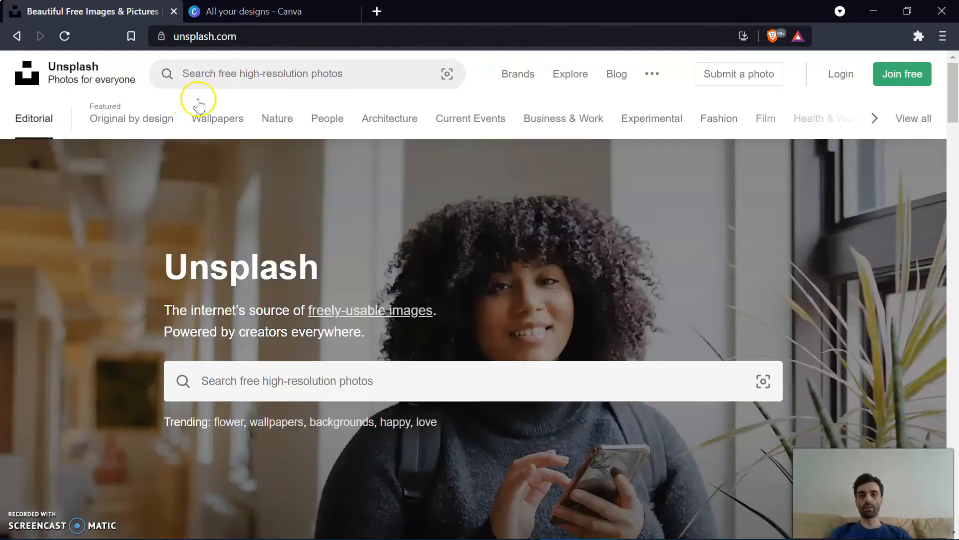
pyautogui.click(372, 78)
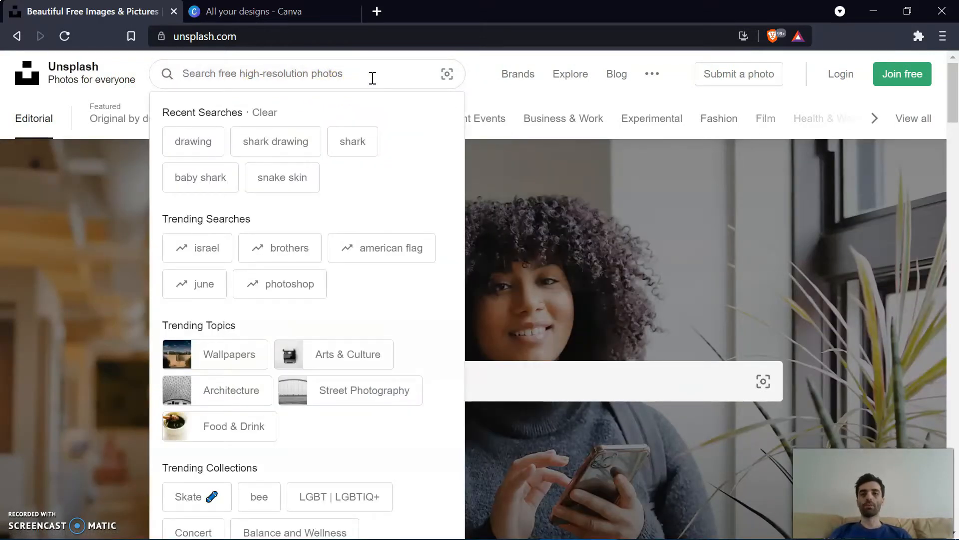
pyautogui.click(269, 178)
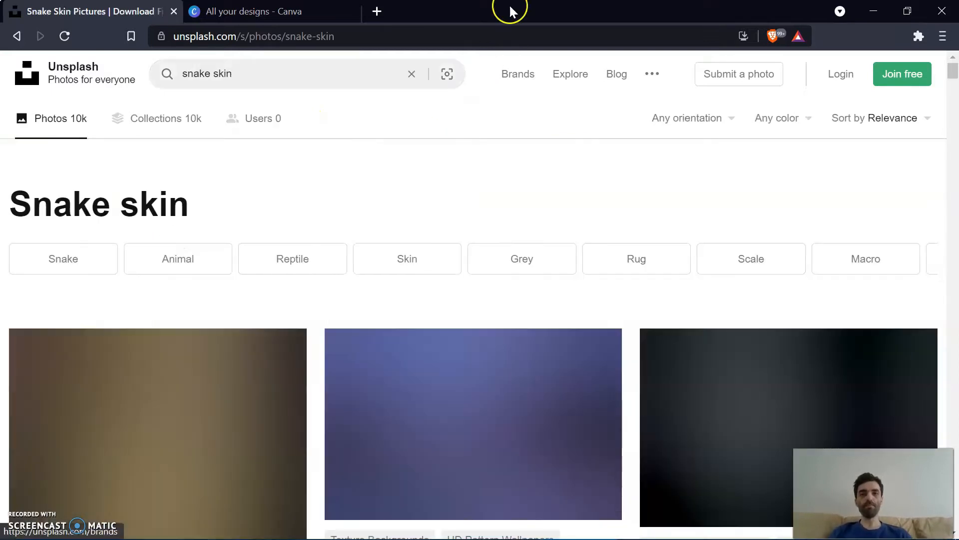
# Open the brown and gold snake skin photo and start downloading it in its original size (3648x4864)
pyautogui.scroll(-3, 347, 170)
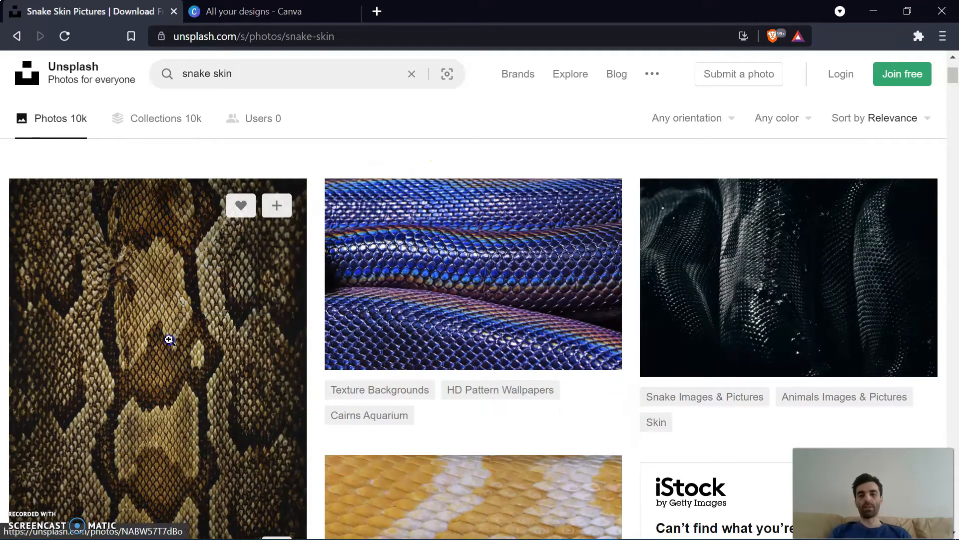
pyautogui.click(183, 344)
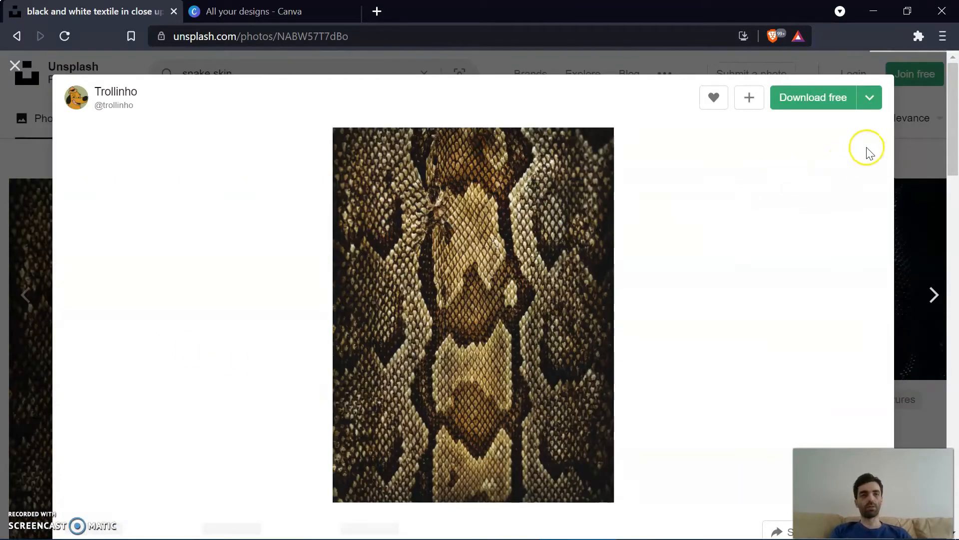
pyautogui.click(871, 100)
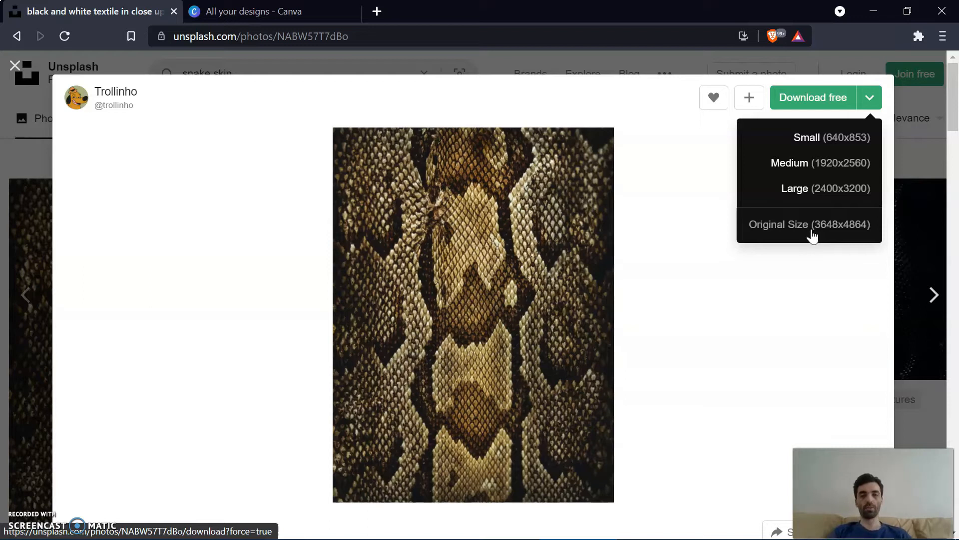
pyautogui.click(812, 233)
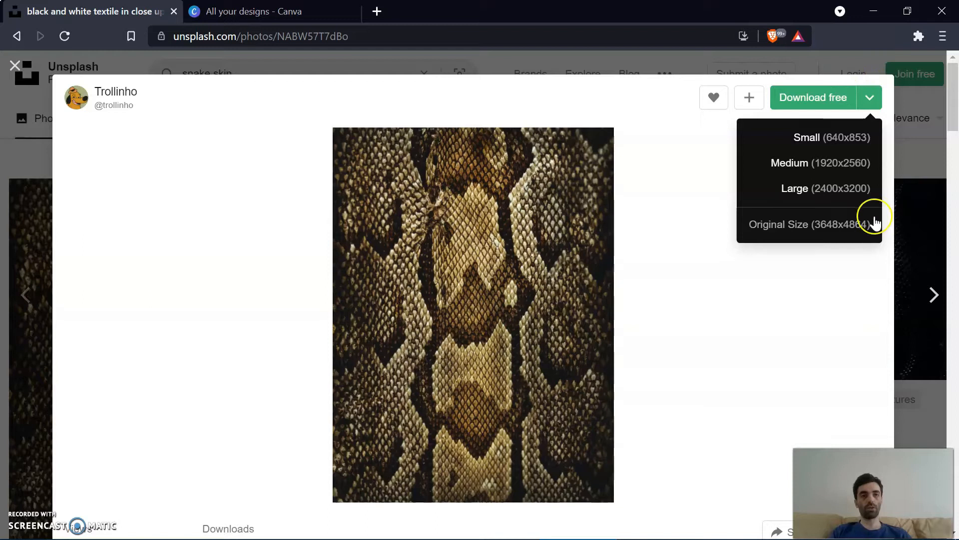
pyautogui.click(832, 231)
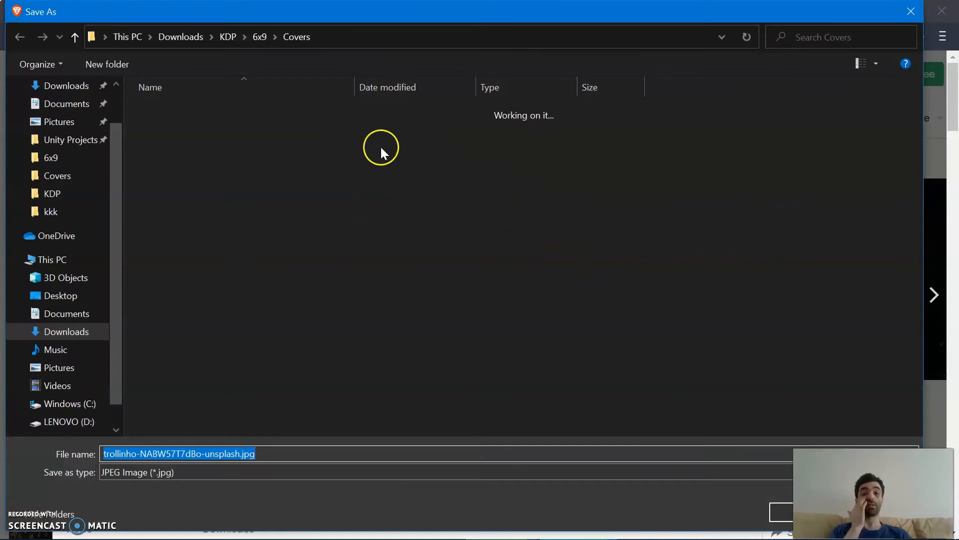
# Save the snake skin photo as a JPEG in the 6x9 folder inside Downloads
pyautogui.click(177, 40)
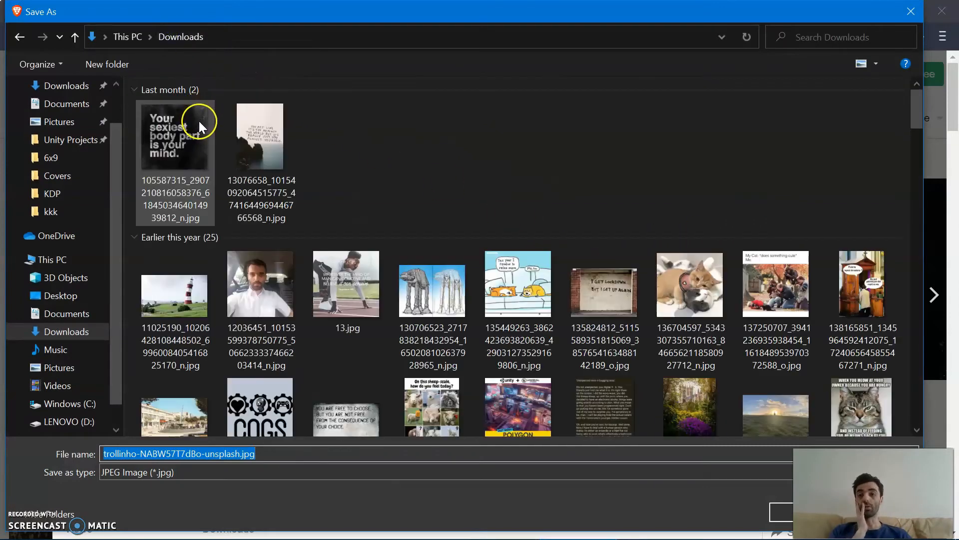
pyautogui.click(175, 135)
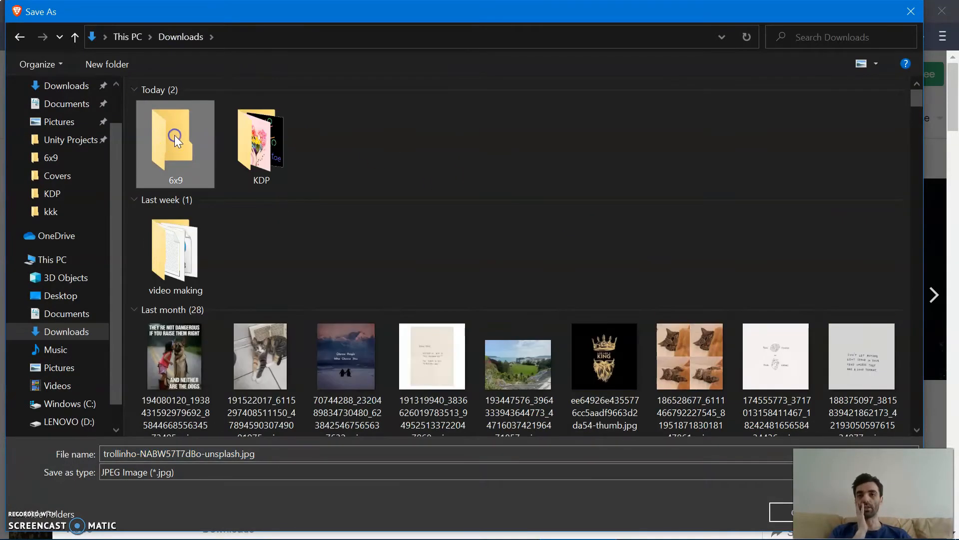
pyautogui.doubleClick(175, 139)
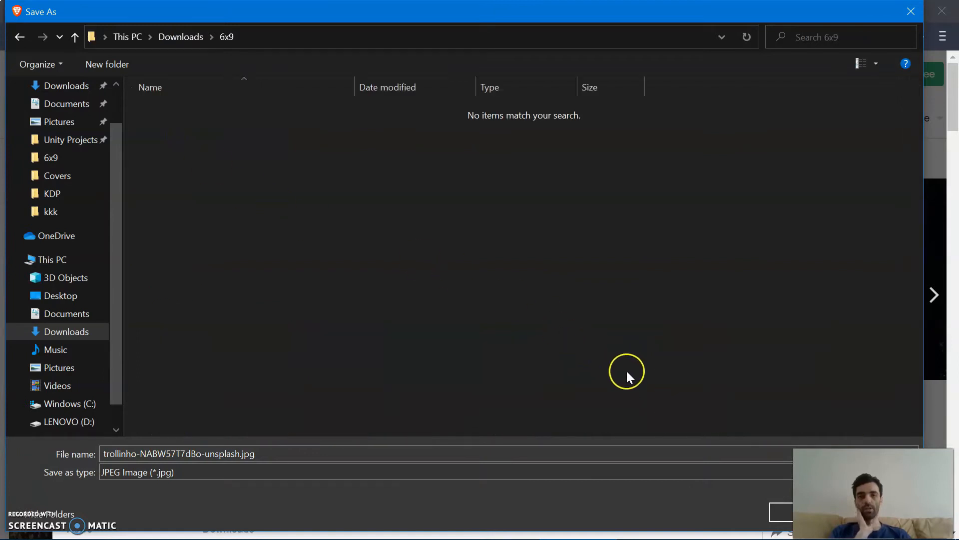
pyautogui.click(778, 520)
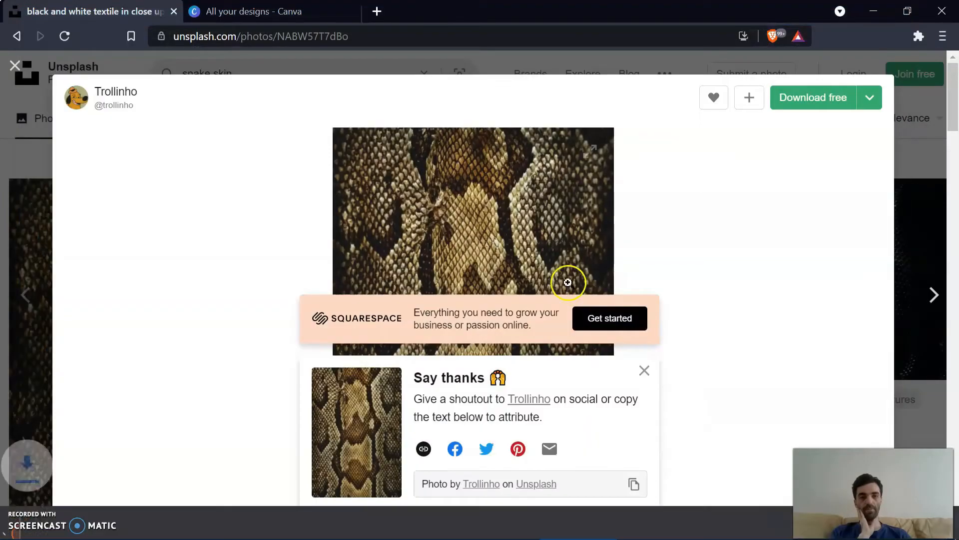
# Close the snake skin photo preview and dismiss the attribution pop-up
pyautogui.click(16, 67)
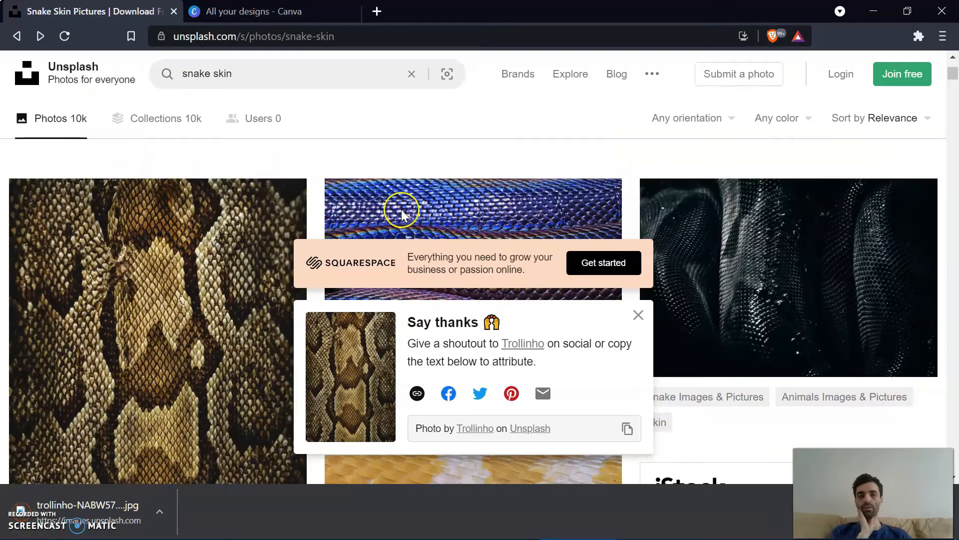
pyautogui.scroll(-1, 420, 315)
pyautogui.click(639, 314)
pyautogui.scroll(-1, 520, 316)
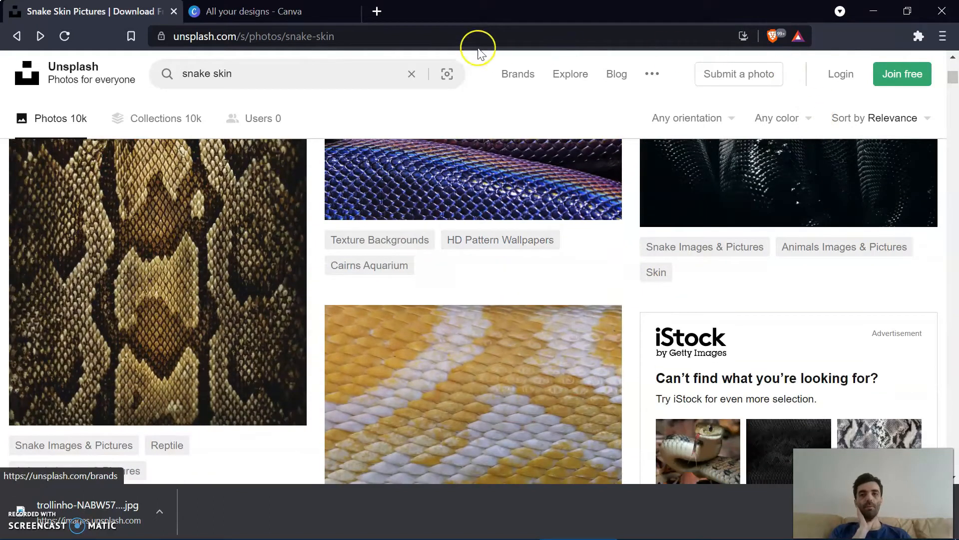
# Switch to Canva and start a new design with a custom size
pyautogui.click(252, 11)
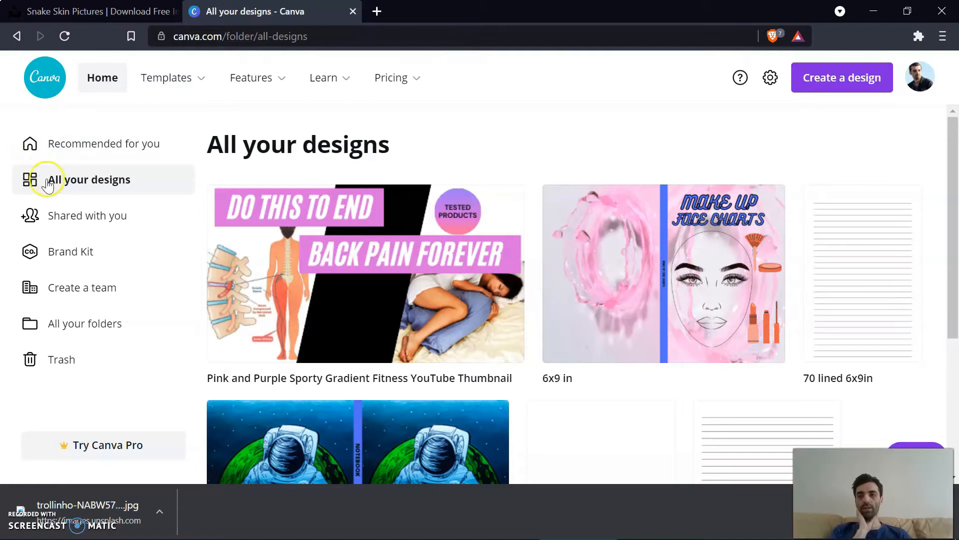
pyautogui.click(845, 82)
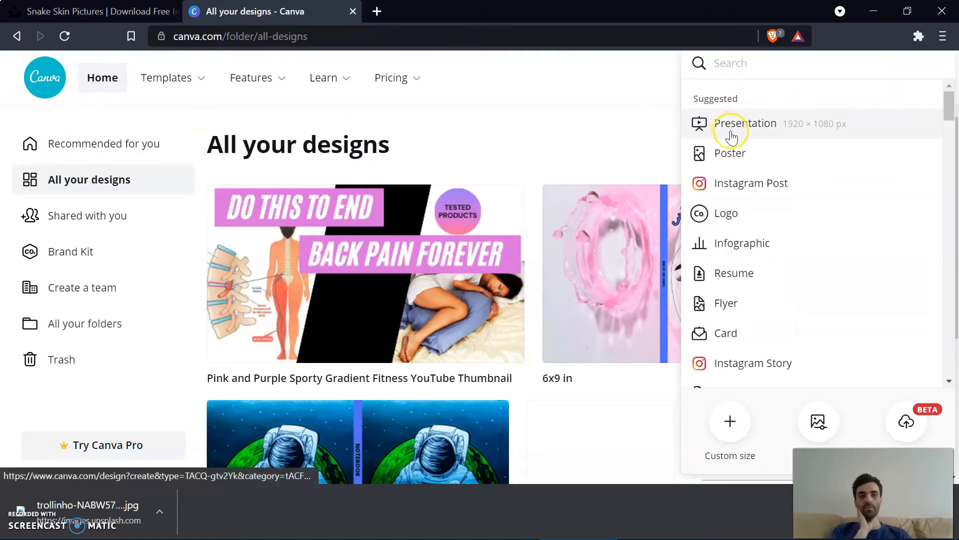
pyautogui.click(740, 436)
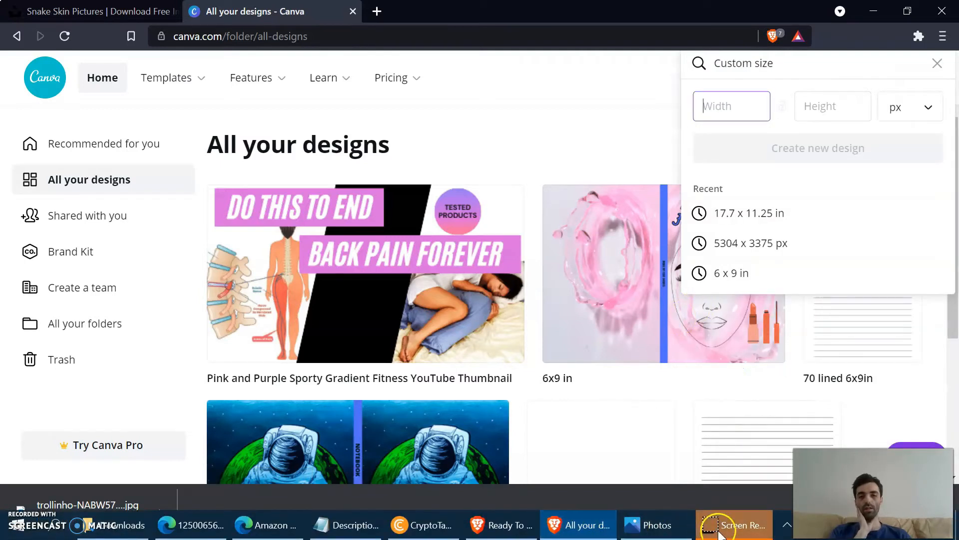
# Switch to Photos and check the full bleed size on the 6 x 9 paperback cover template
pyautogui.click(656, 527)
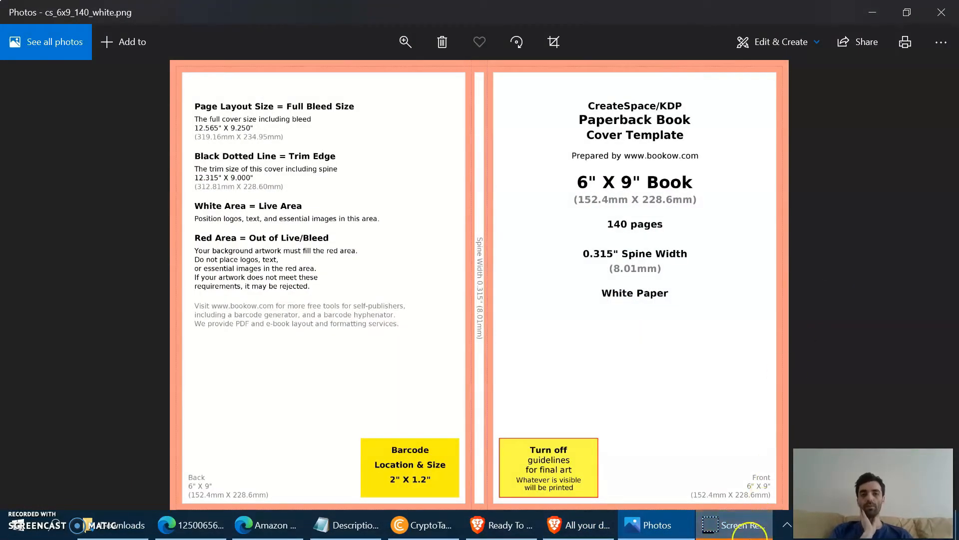
pyautogui.click(840, 265)
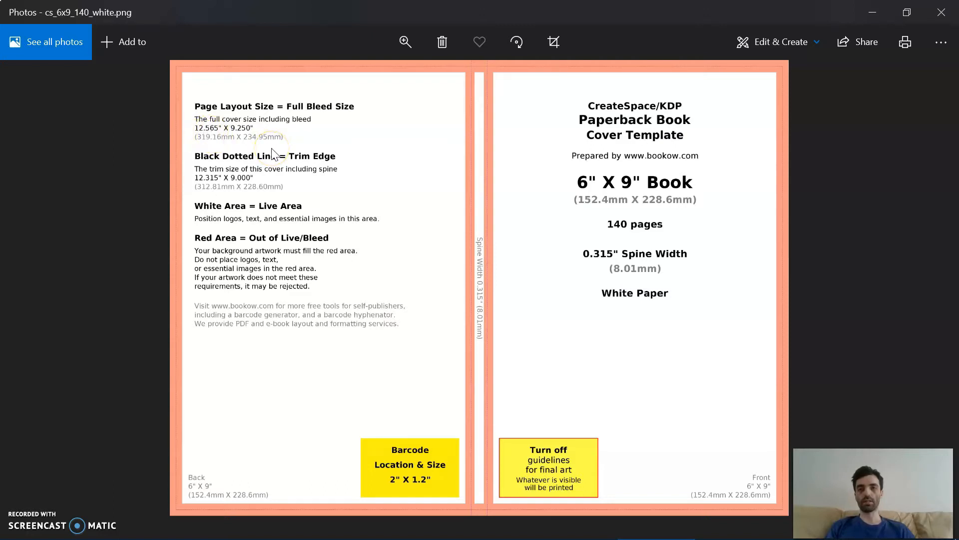
# Return to Canva and set the custom design size's unit to inches
pyautogui.moveTo(505, 533)
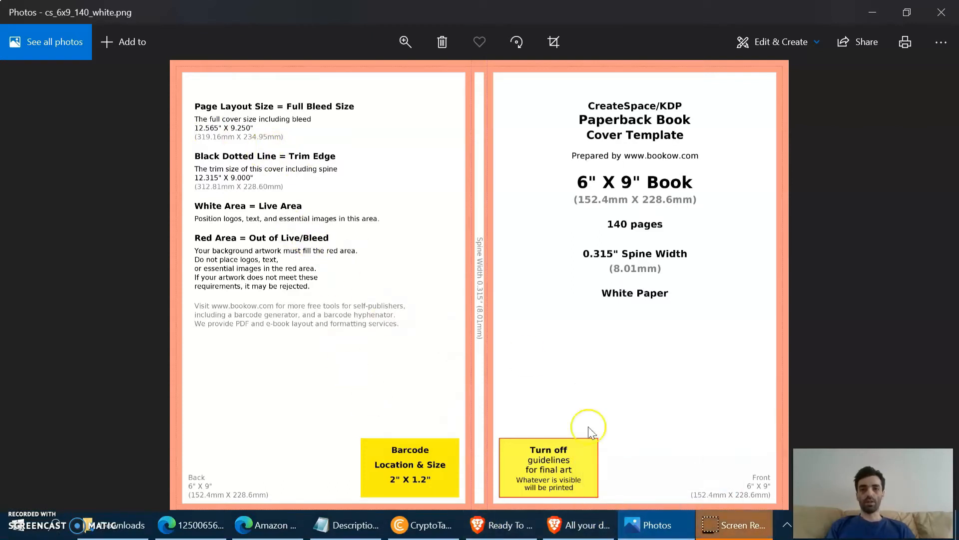
pyautogui.moveTo(729, 530)
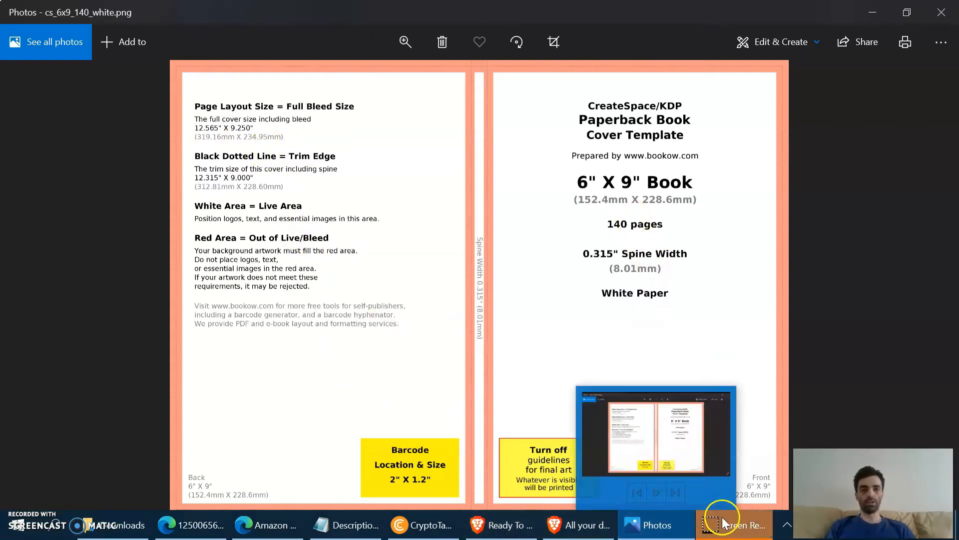
pyautogui.click(579, 524)
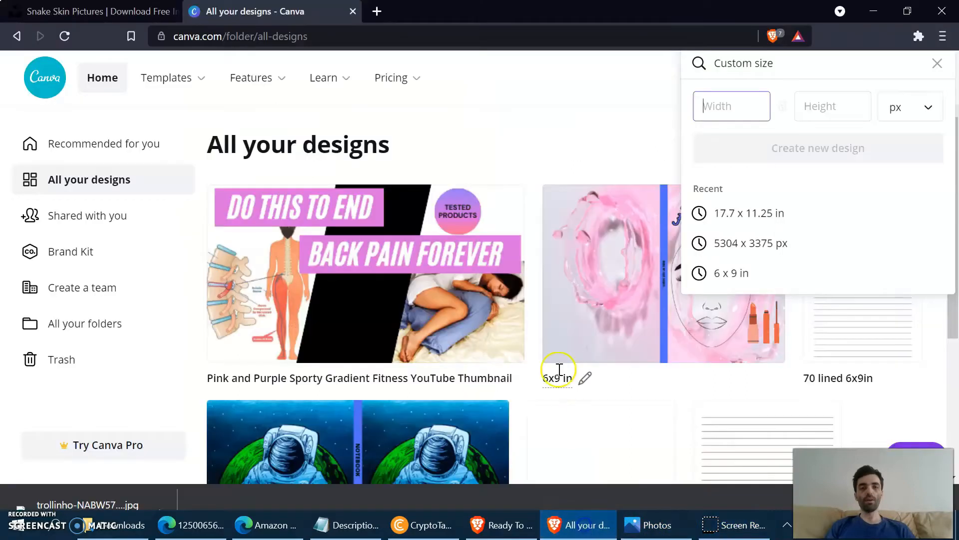
pyautogui.click(914, 118)
pyautogui.click(882, 137)
pyautogui.click(741, 105)
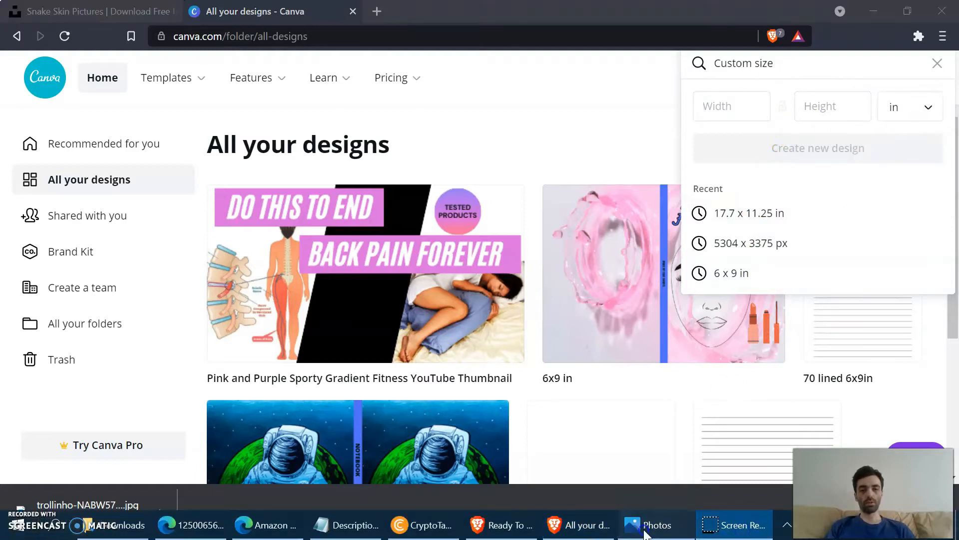
# Check the full cover width on the template in Photos and set the Canva design's width to 12.565 in
pyautogui.click(644, 531)
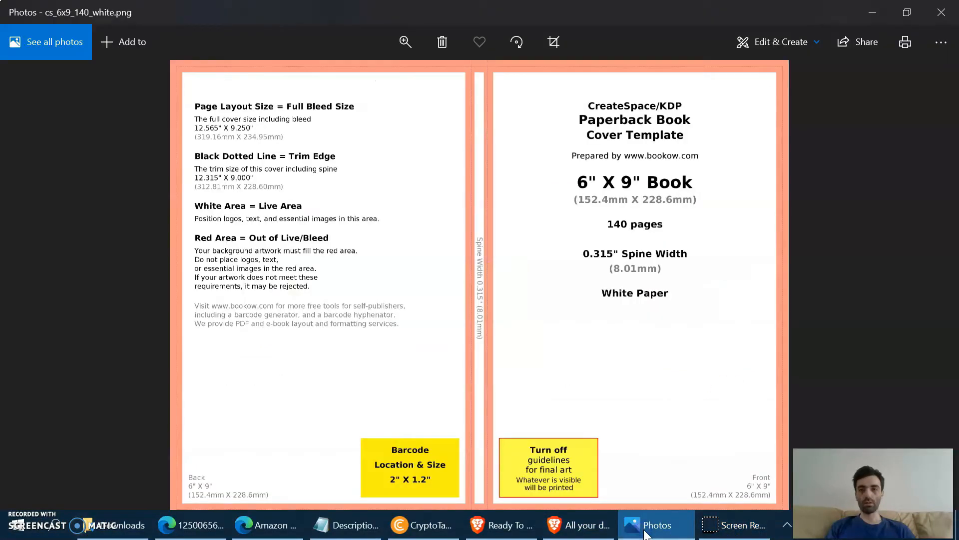
pyautogui.click(575, 525)
pyautogui.write('12')
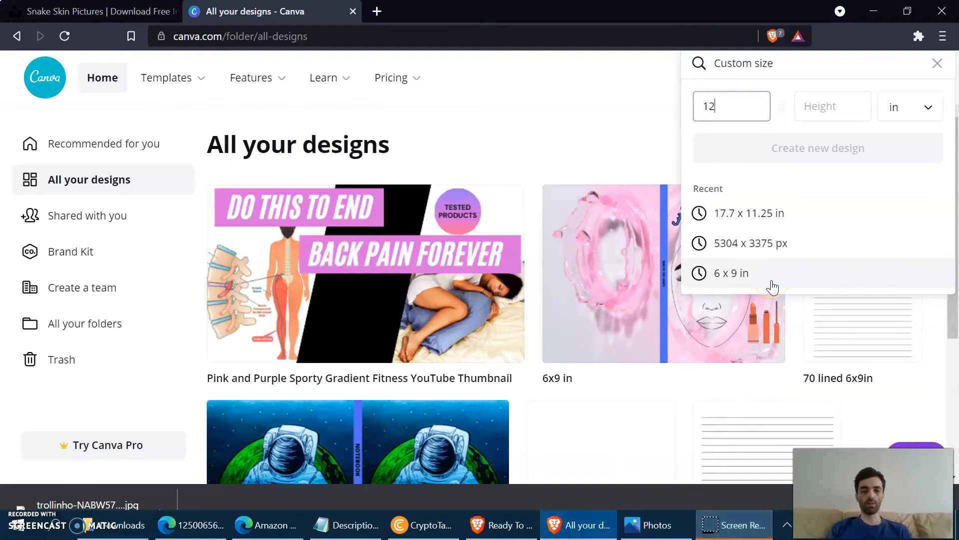
pyautogui.write('.565')
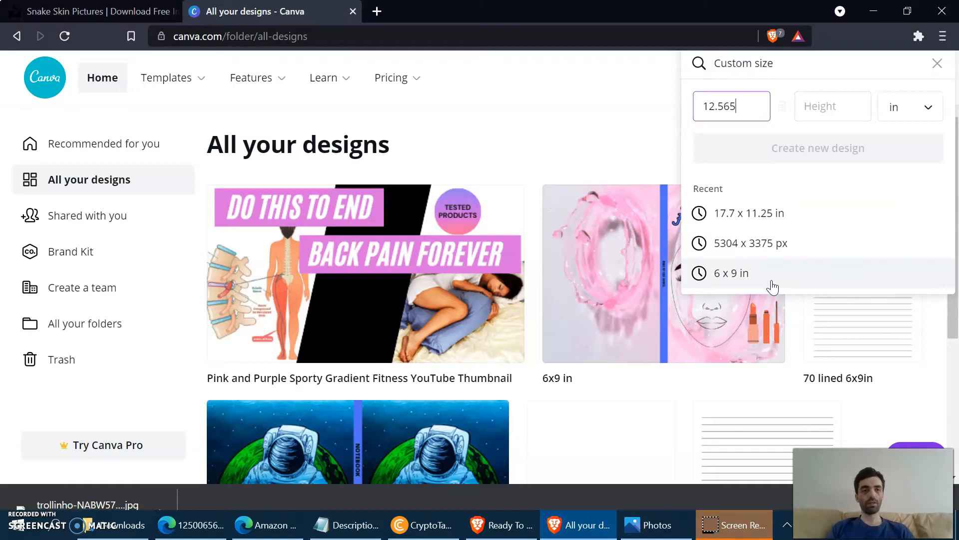
# Check the full cover height on the template in Photos and set the Canva design's height to 9.25 in
pyautogui.click(832, 101)
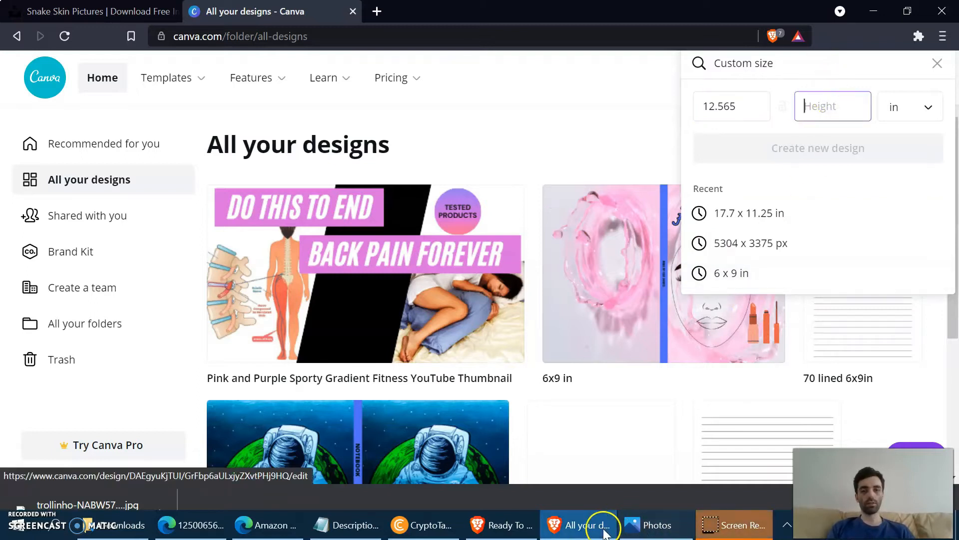
pyautogui.click(644, 531)
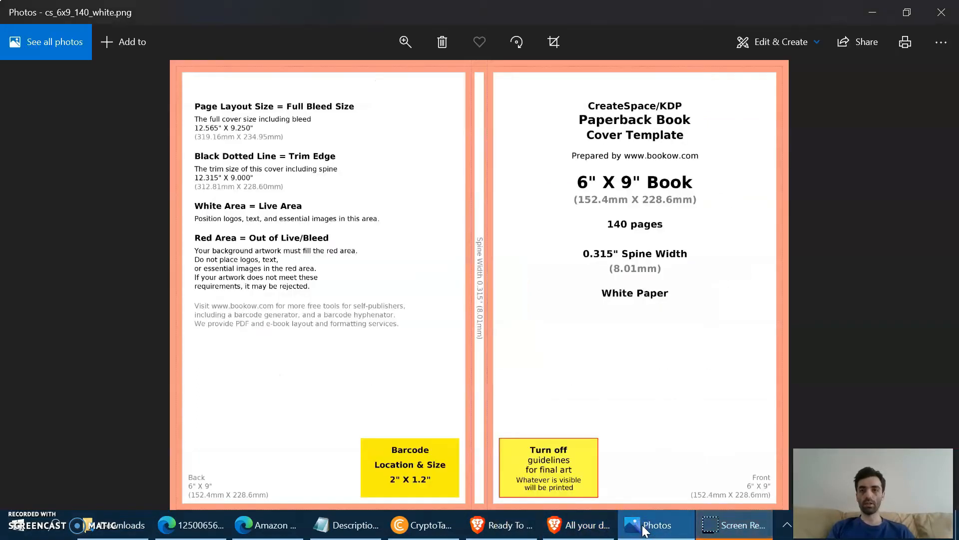
pyautogui.click(579, 526)
pyautogui.write('09.25')
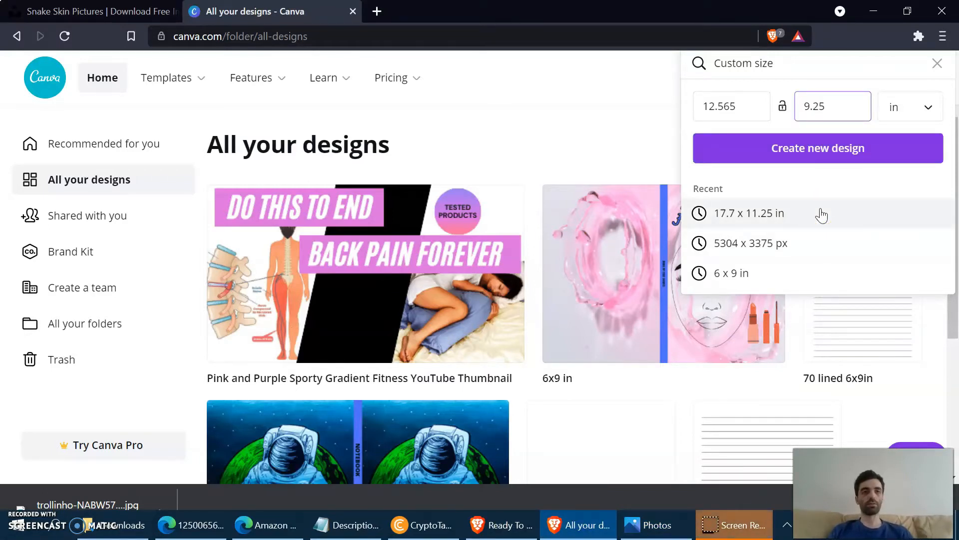
# Create the custom-size design and upload the snake skin photo from the 6x9 folder in Downloads
pyautogui.click(826, 152)
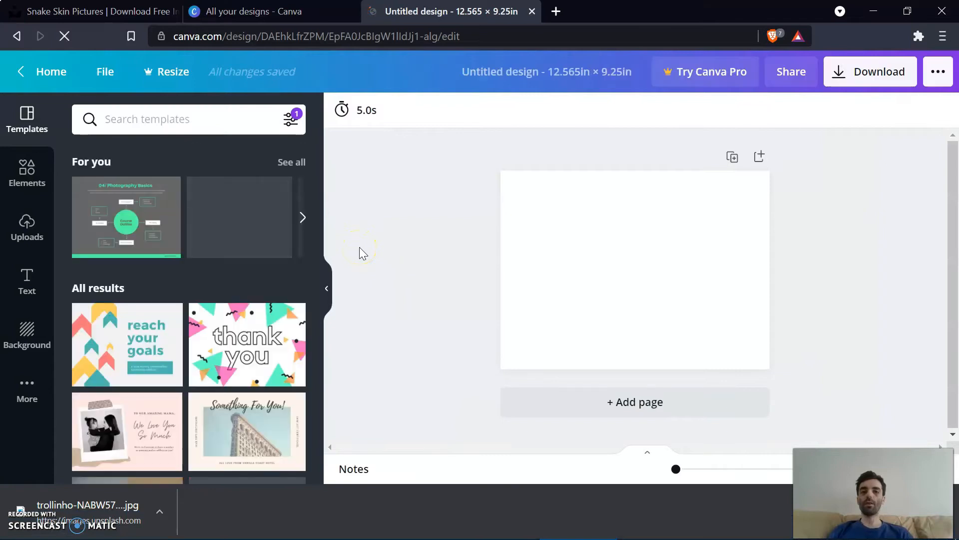
pyautogui.click(23, 239)
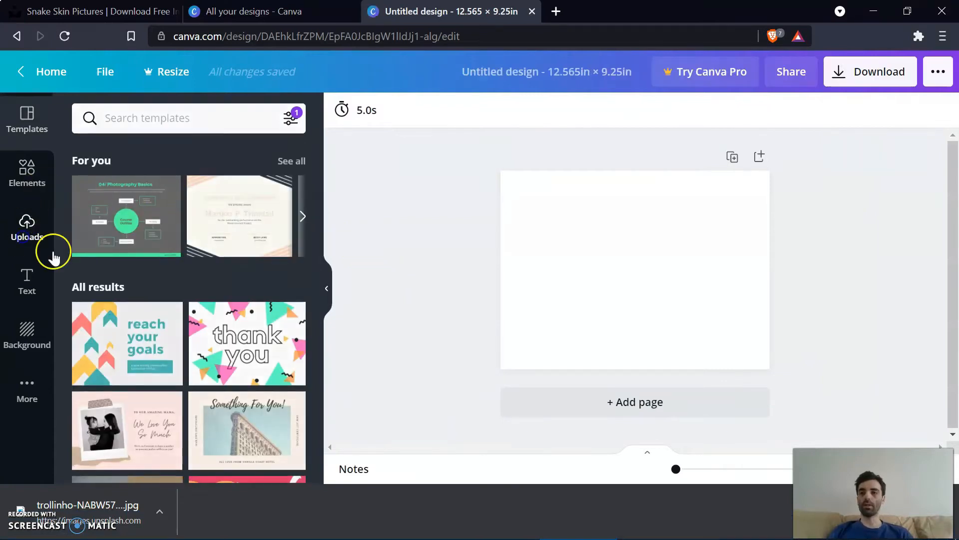
pyautogui.click(170, 119)
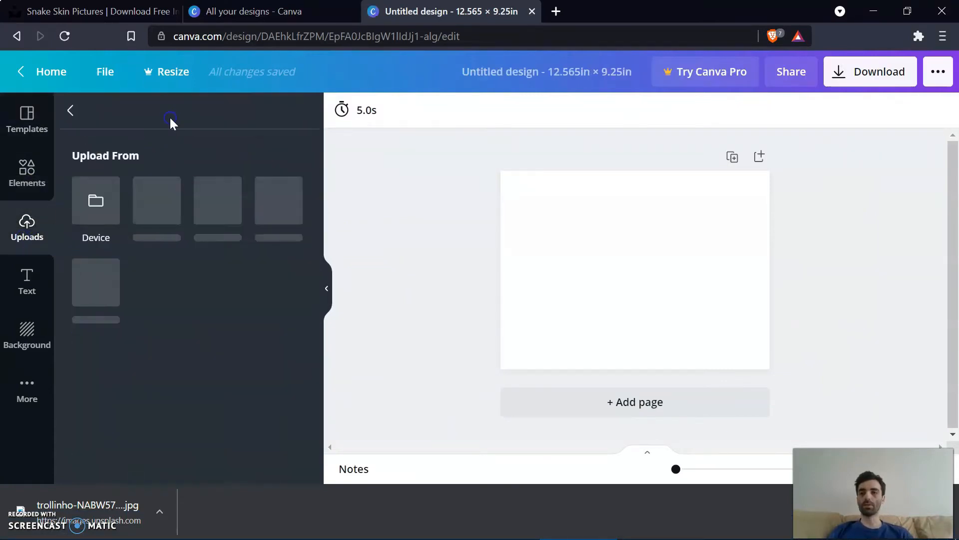
pyautogui.click(112, 190)
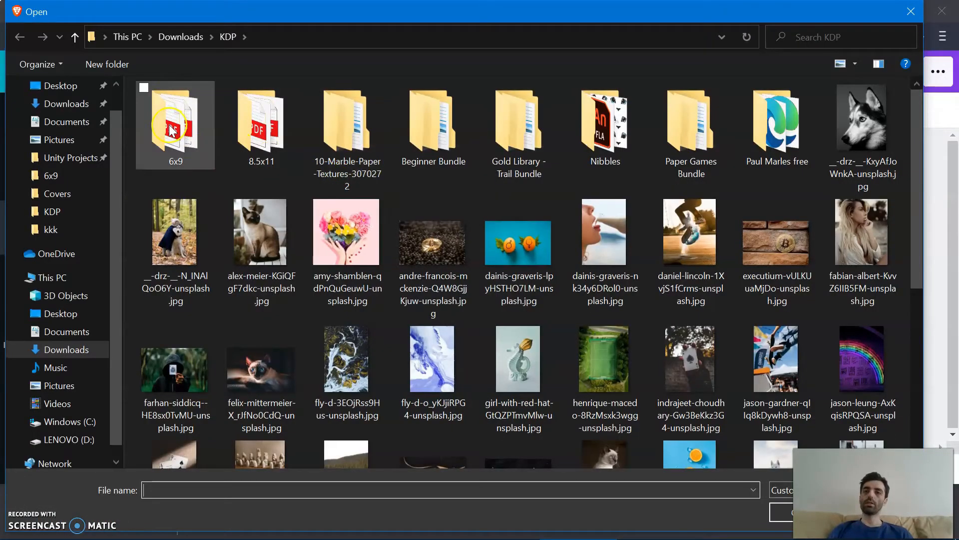
pyautogui.click(173, 37)
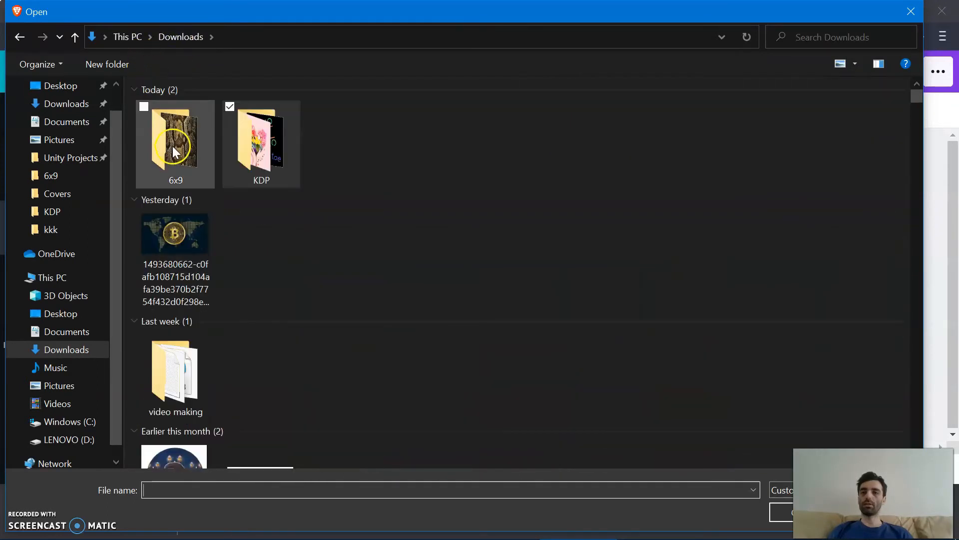
pyautogui.doubleClick(173, 146)
pyautogui.doubleClick(172, 145)
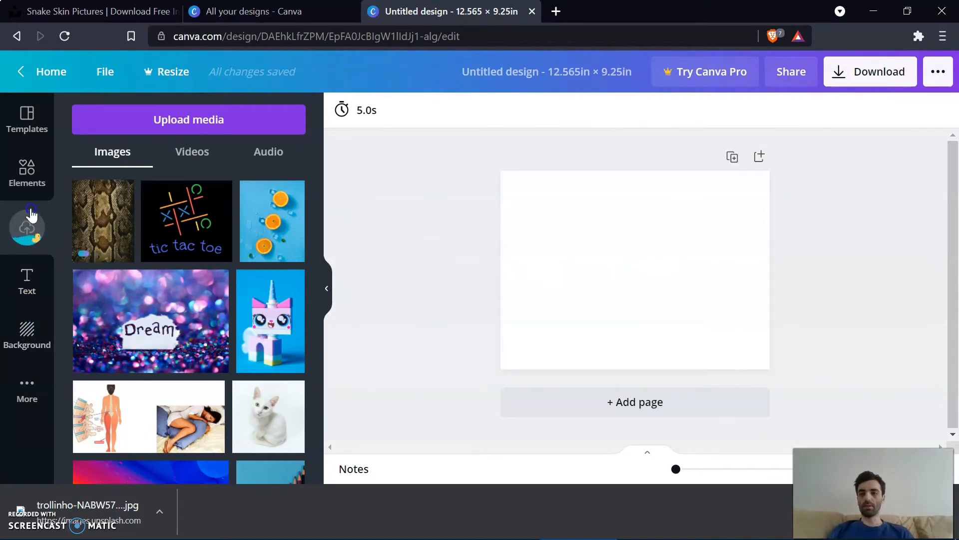
# Add a square shape and reshape it into a narrow vertical spine strip extending just past the page's full height
pyautogui.click(27, 171)
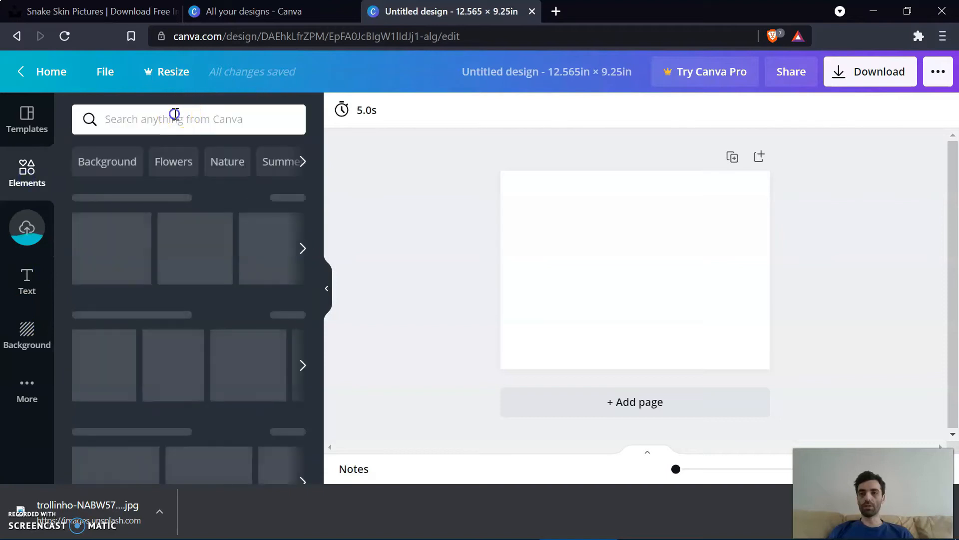
pyautogui.click(175, 114)
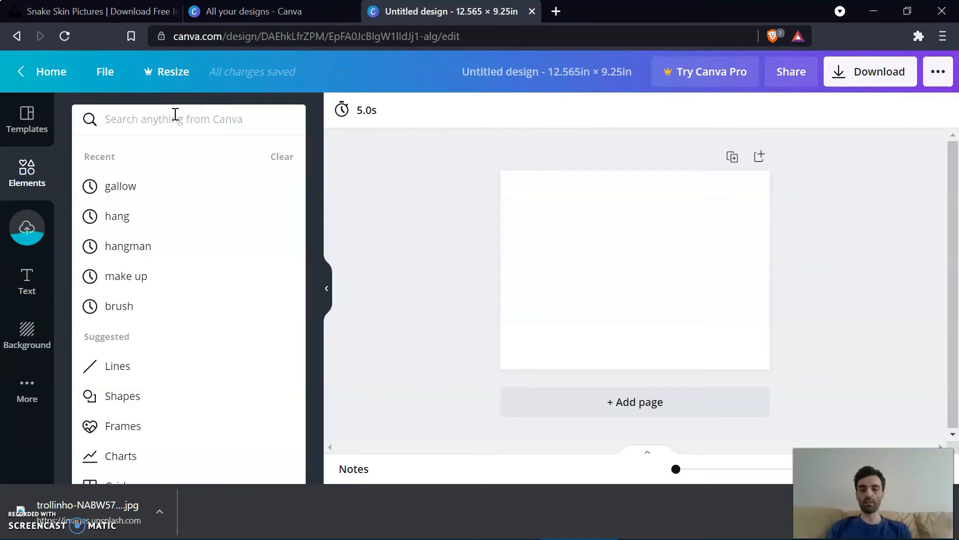
pyautogui.click(127, 336)
pyautogui.click(127, 338)
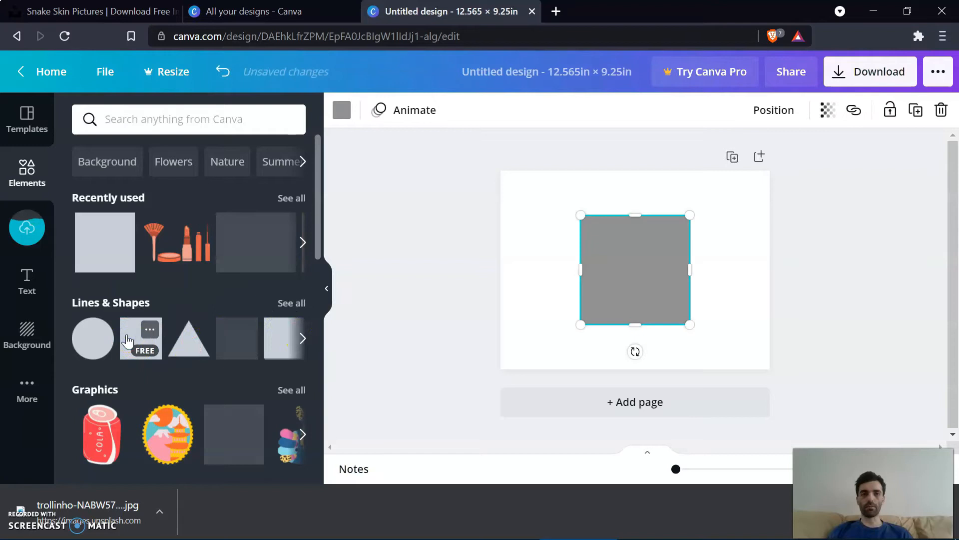
pyautogui.moveTo(635, 186); pyautogui.dragTo(635, 163)
pyautogui.moveTo(641, 325); pyautogui.dragTo(641, 378)
pyautogui.moveTo(694, 272); pyautogui.dragTo(583, 277)
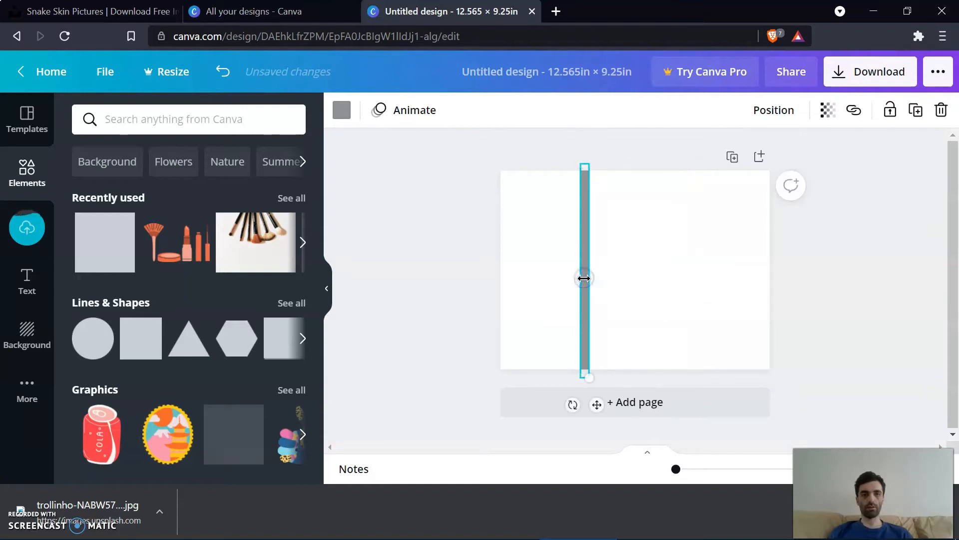
# Center the spine strip horizontally on the page
pyautogui.click(759, 117)
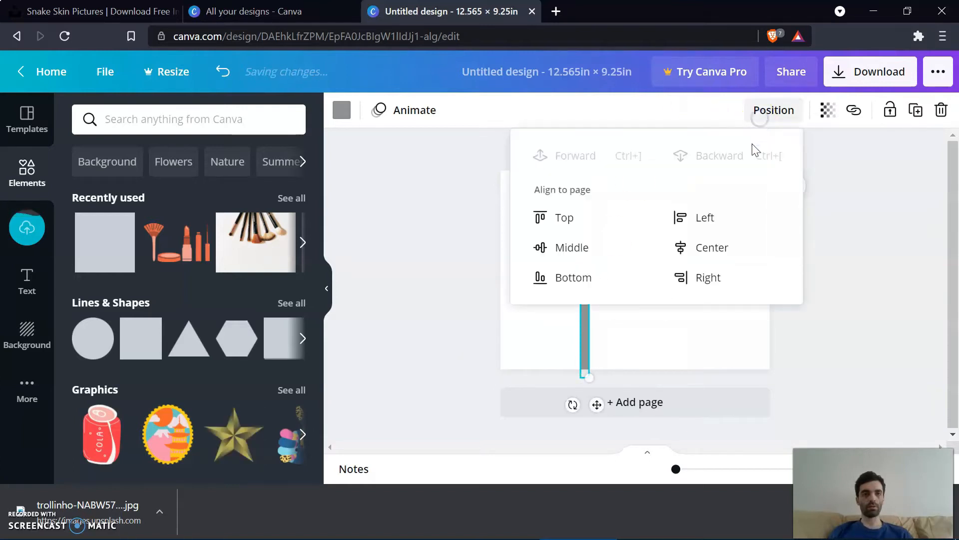
pyautogui.click(714, 247)
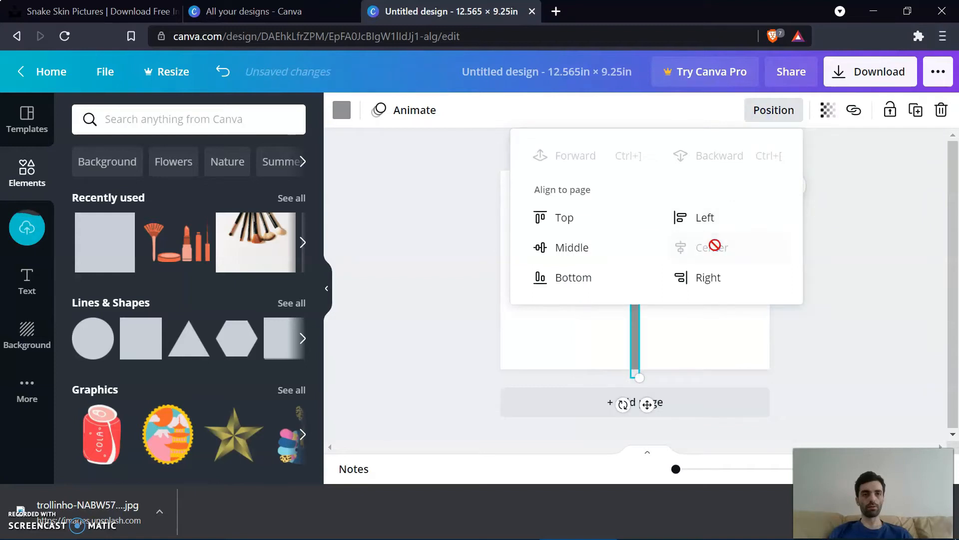
pyautogui.click(893, 271)
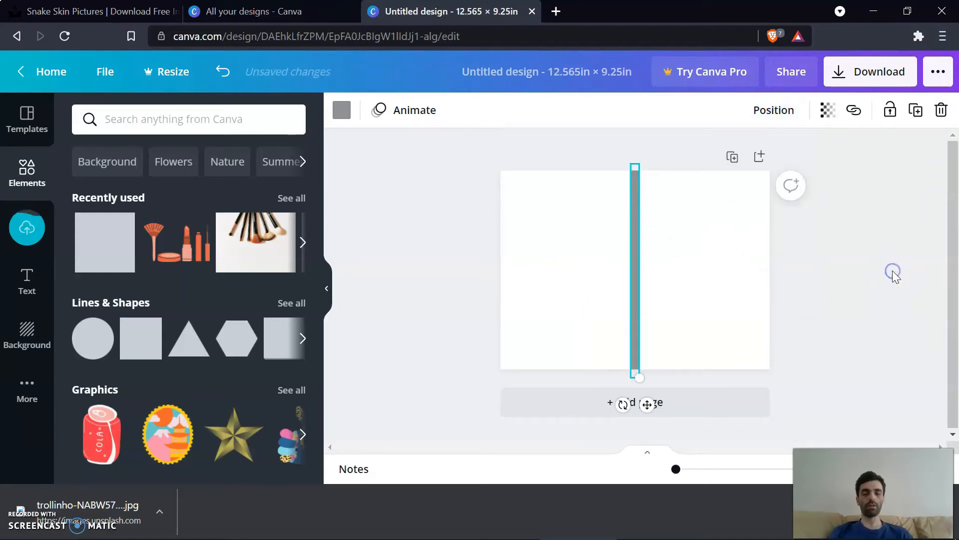
# Add a body text box and rotate it vertically so it reads down the spine strip
pyautogui.click(25, 278)
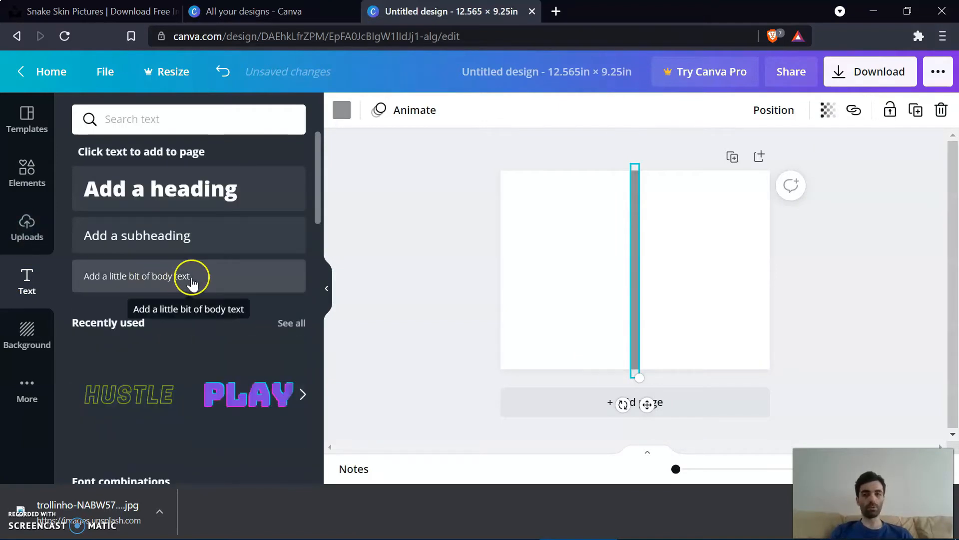
pyautogui.click(172, 279)
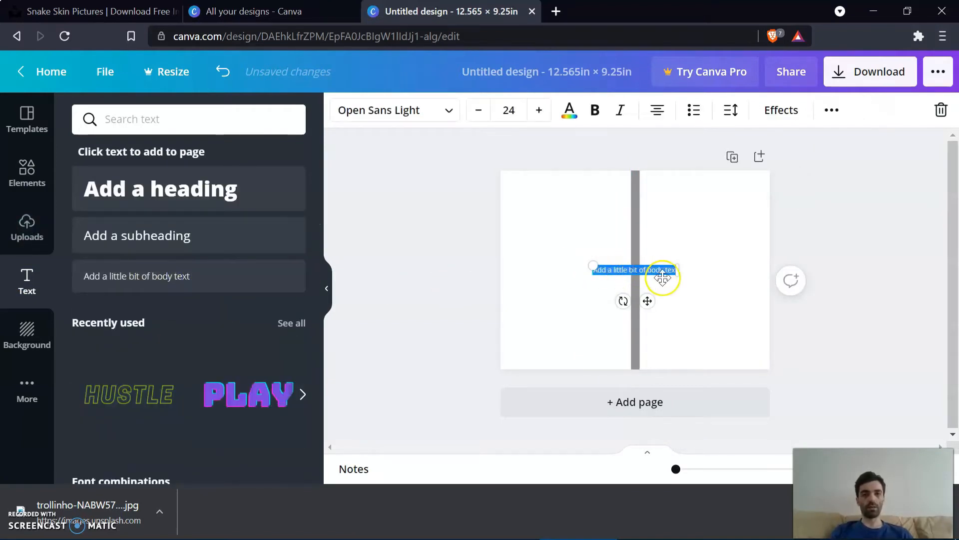
pyautogui.moveTo(623, 301); pyautogui.dragTo(616, 274)
# Replace the spine's placeholder text with NOTEBOOK on a single line
pyautogui.click(661, 262)
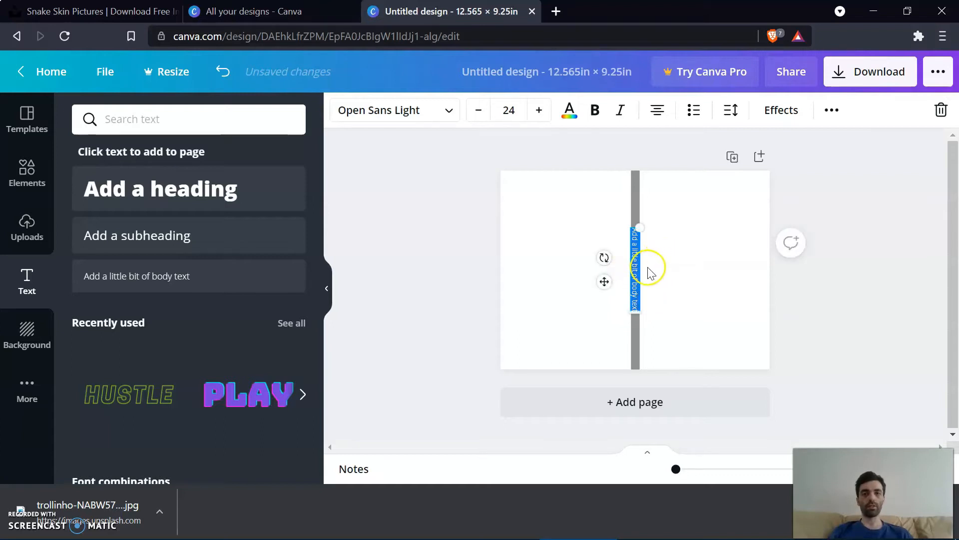
pyautogui.write('NOTEBOOK')
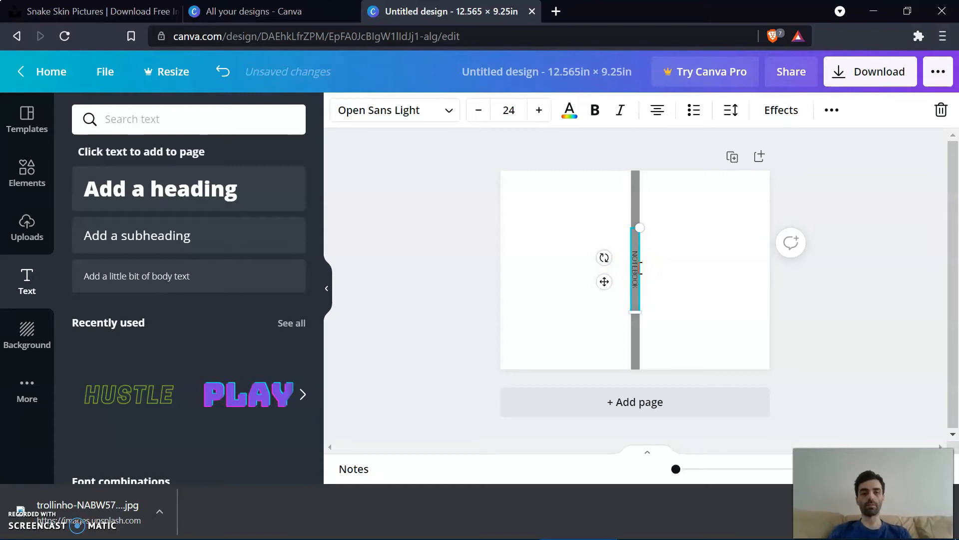
pyautogui.press('Return')
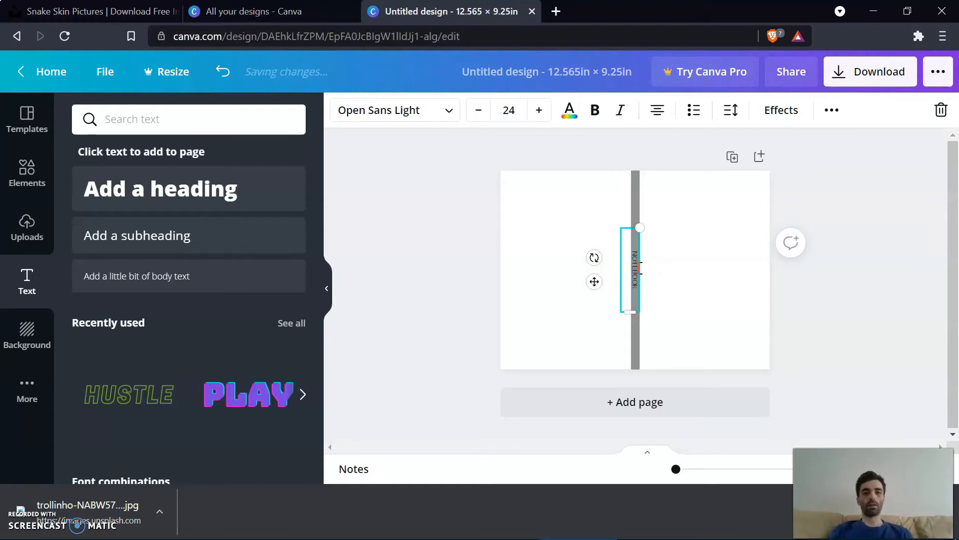
pyautogui.press('BackSpace')
# Make the NOTEBOOK spine text bold and change its font to Lovelo
pyautogui.click(593, 111)
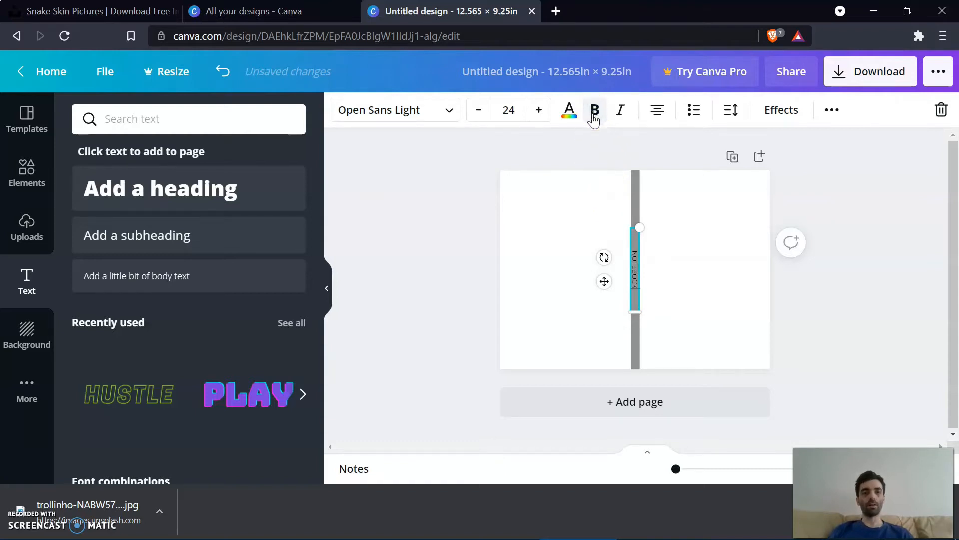
pyautogui.doubleClick(635, 266)
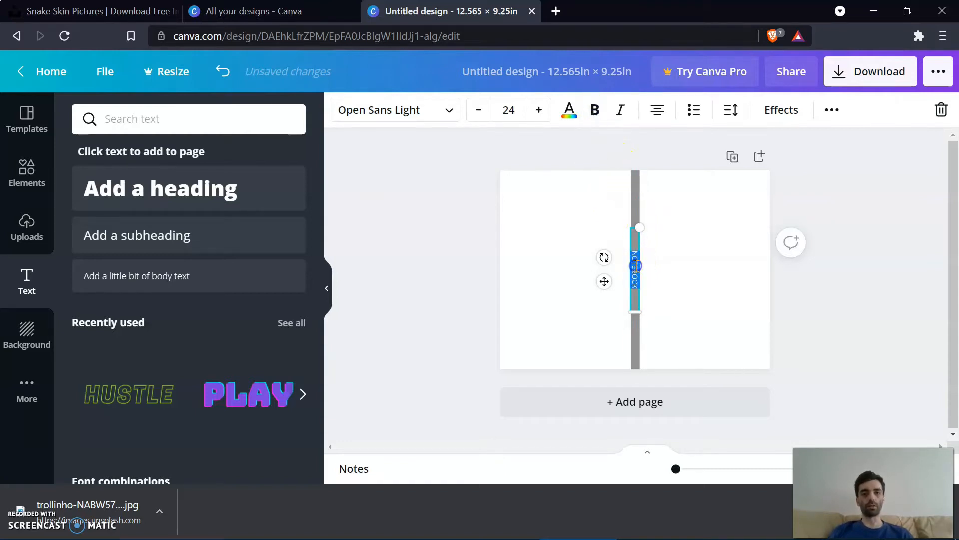
pyautogui.click(600, 117)
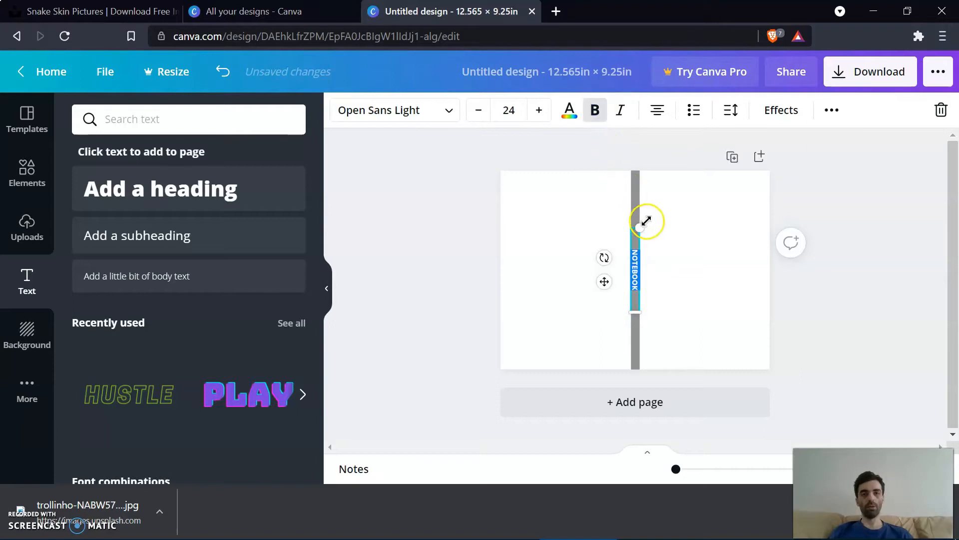
pyautogui.click(446, 112)
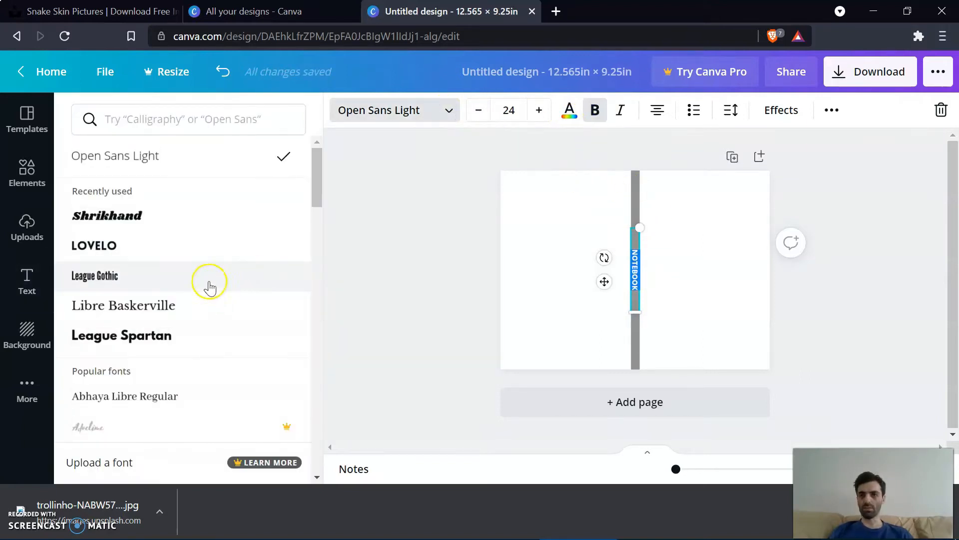
pyautogui.click(134, 247)
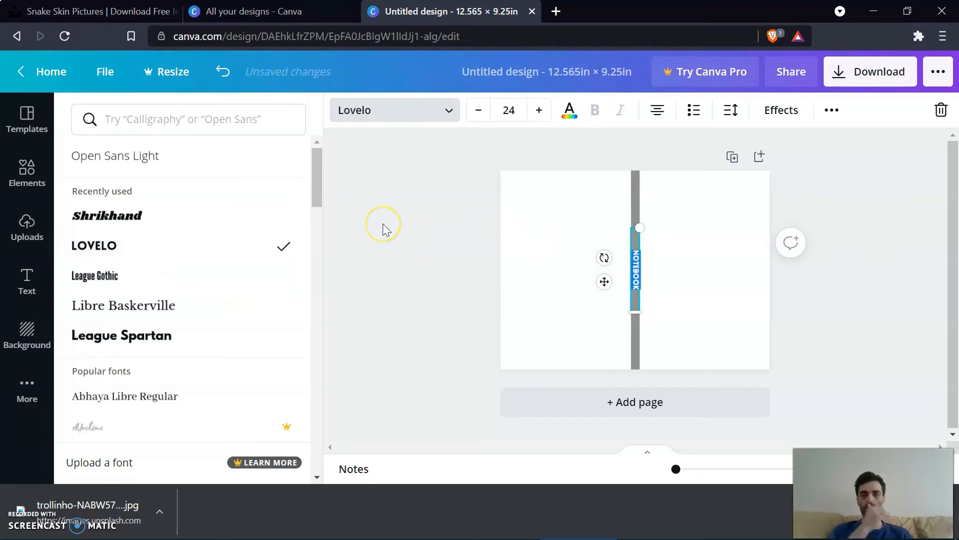
# Check the NOTEBOOK text's alignment to the page
pyautogui.click(832, 110)
pyautogui.click(666, 147)
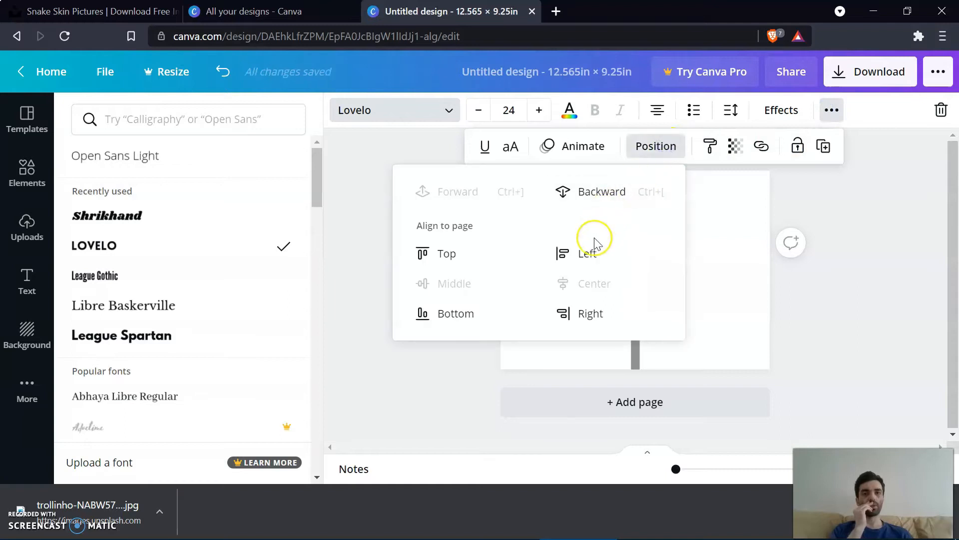
pyautogui.click(908, 195)
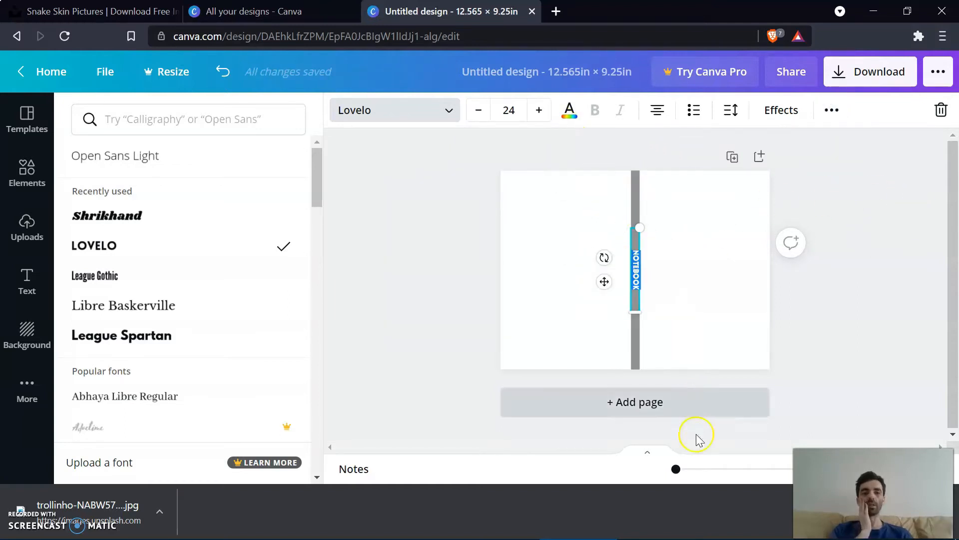
# Reduce the NOTEBOOK text's font size to 12 so it fits within the spine strip
pyautogui.moveTo(680, 469); pyautogui.dragTo(702, 469)
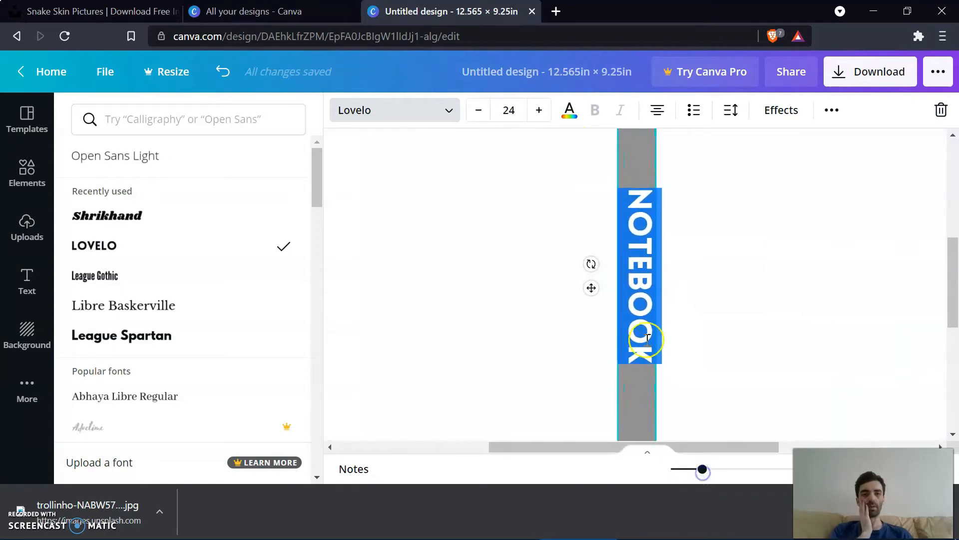
pyautogui.click(478, 110)
pyautogui.click(478, 110)
pyautogui.click(479, 110)
pyautogui.click(478, 110)
pyautogui.doubleClick(478, 109)
pyautogui.click(478, 110)
pyautogui.doubleClick(478, 109)
pyautogui.doubleClick(478, 110)
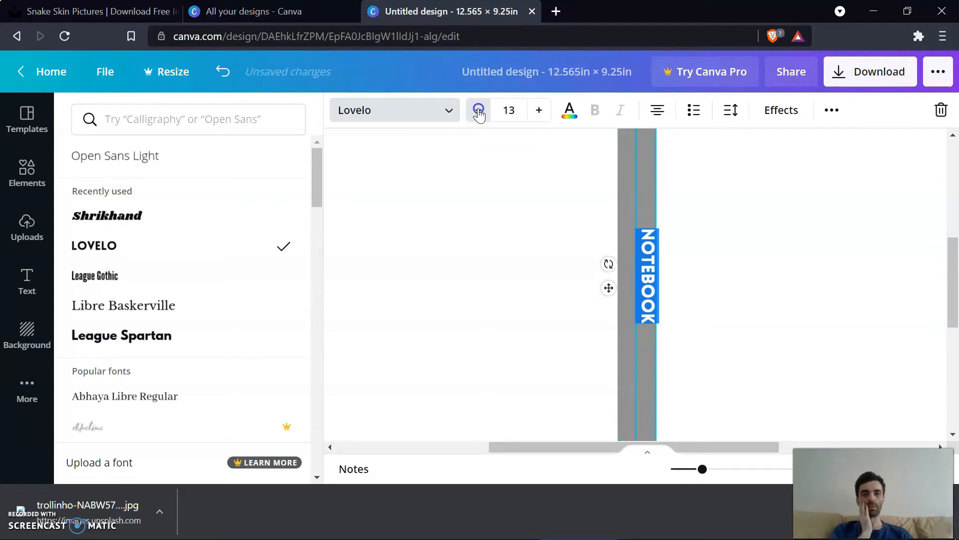
pyautogui.doubleClick(478, 110)
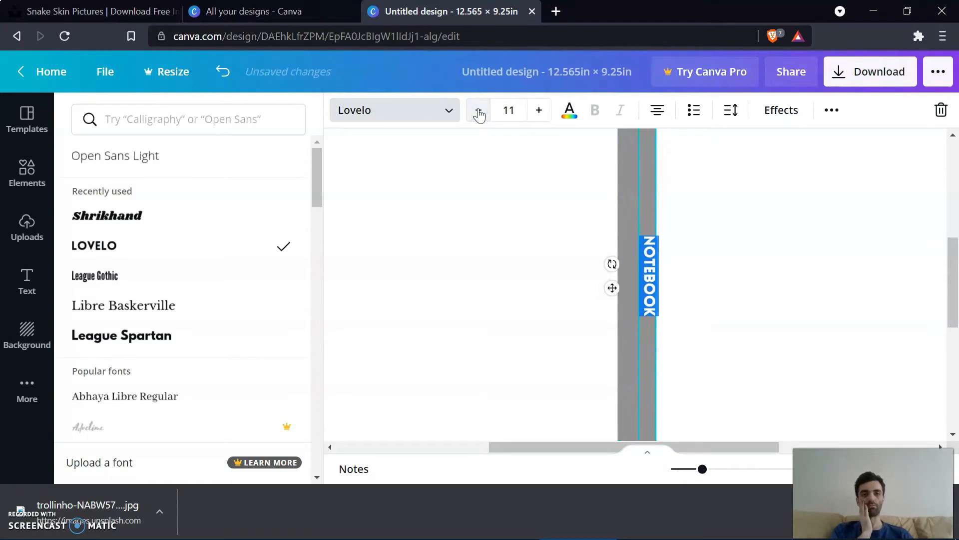
pyautogui.click(539, 110)
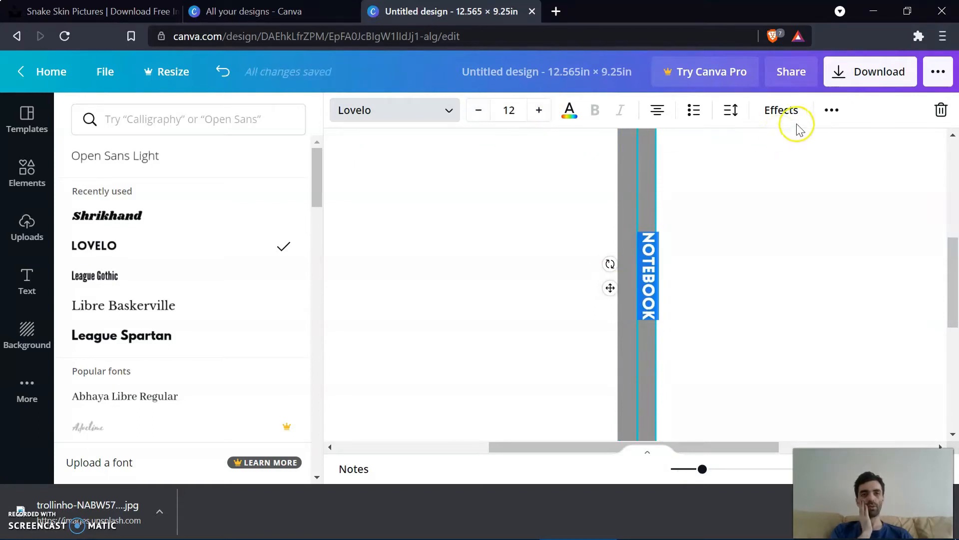
# Center the resized NOTEBOOK text horizontally on the page so it sits mid-spine
pyautogui.click(829, 111)
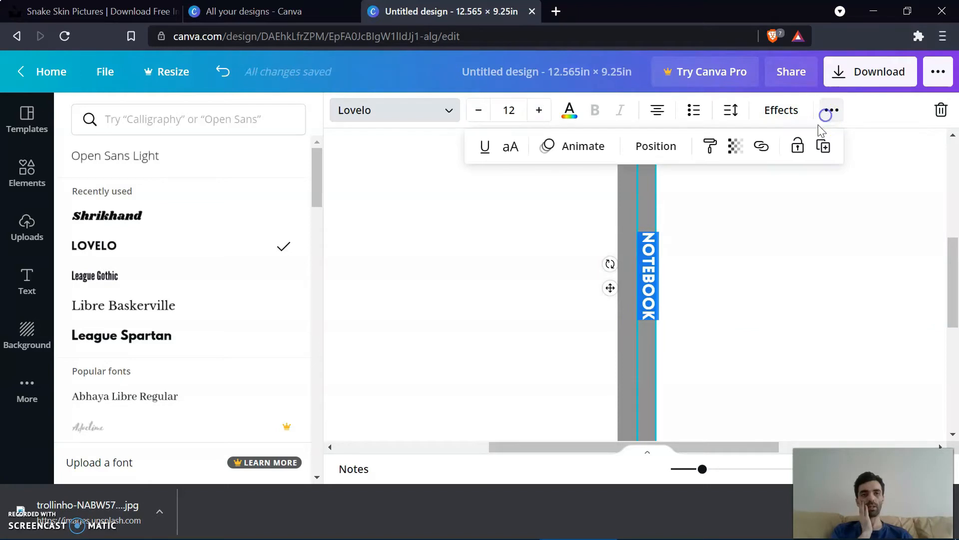
pyautogui.click(658, 147)
pyautogui.click(654, 283)
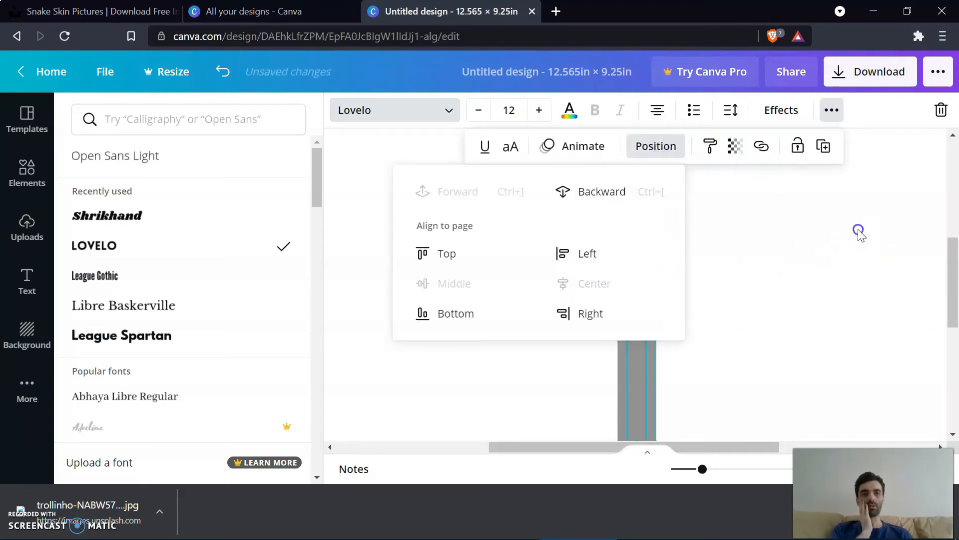
pyautogui.click(859, 232)
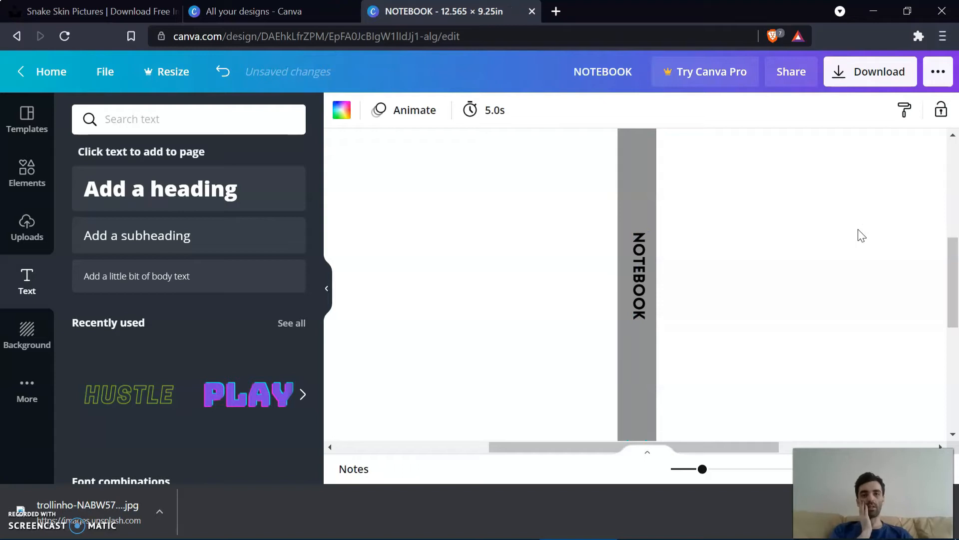
# Place the uploaded snake skin photo on the cover page
pyautogui.click(21, 242)
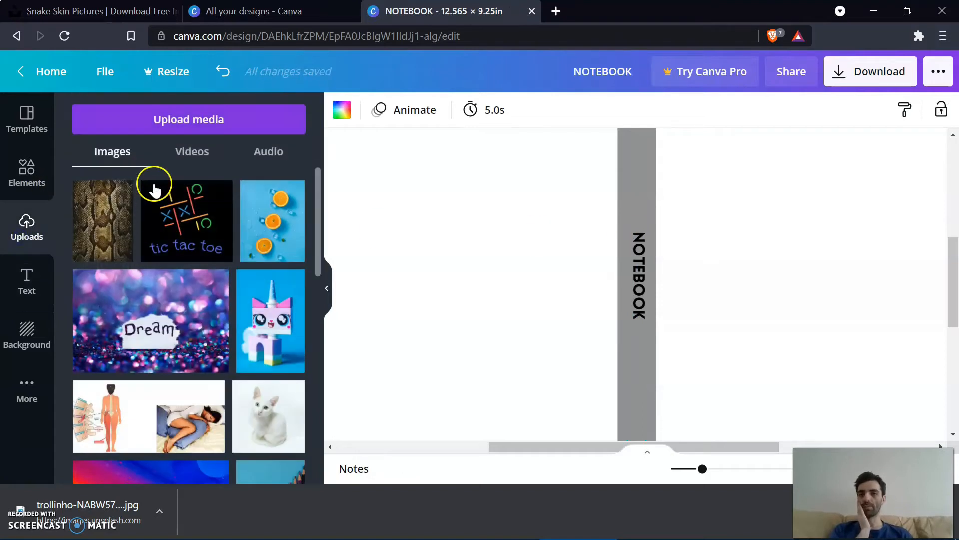
pyautogui.moveTo(688, 472); pyautogui.dragTo(680, 471)
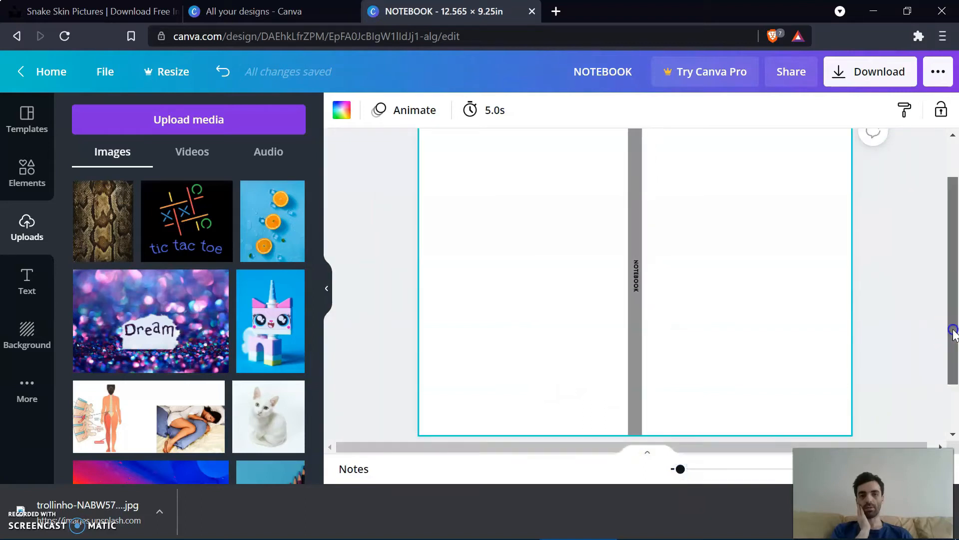
pyautogui.moveTo(953, 332); pyautogui.dragTo(953, 322)
pyautogui.click(364, 253)
pyautogui.click(107, 221)
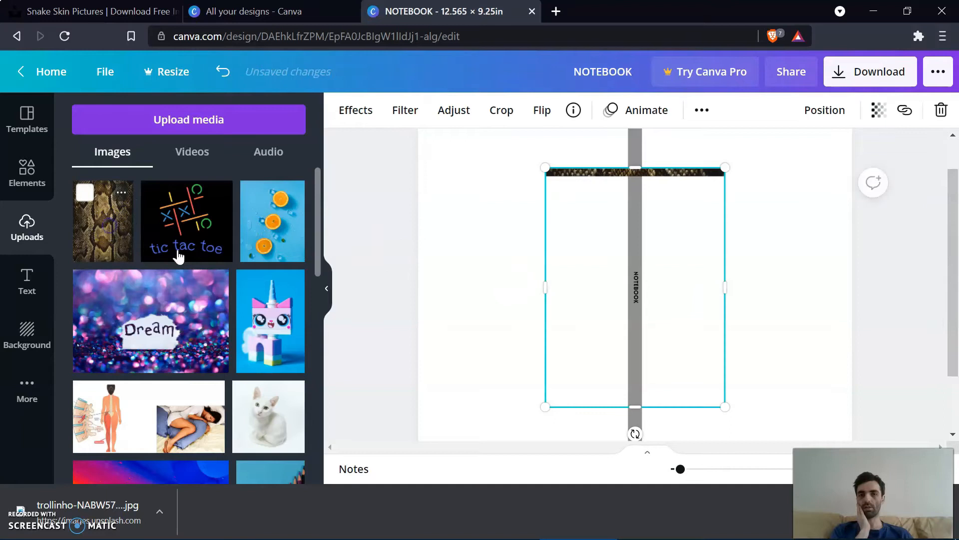
# Move the snake skin photo over the front cover half and enlarge it to fill the full page height
pyautogui.moveTo(680, 470); pyautogui.dragTo(679, 469)
pyautogui.click(634, 330)
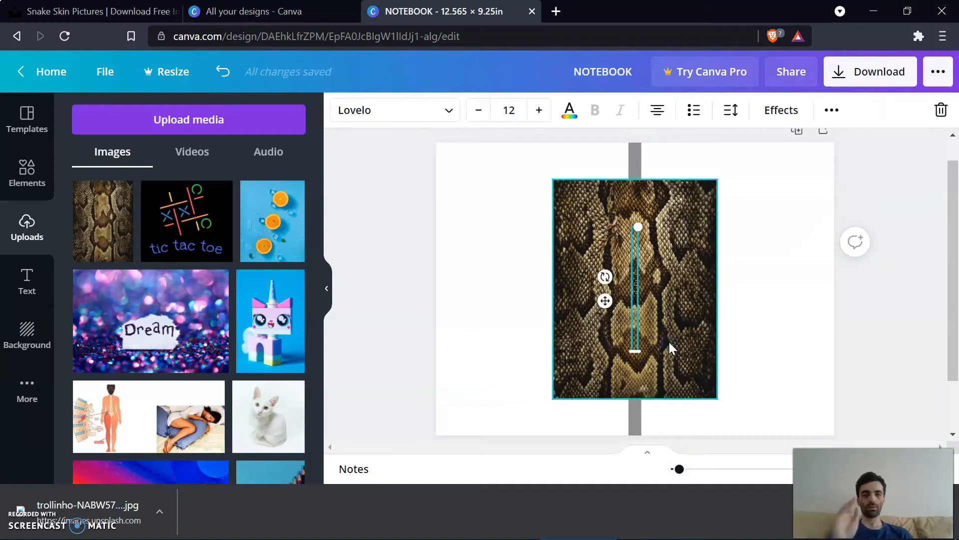
pyautogui.click(683, 352)
pyautogui.moveTo(702, 360); pyautogui.dragTo(757, 360)
pyautogui.moveTo(637, 199); pyautogui.dragTo(632, 123)
pyautogui.moveTo(801, 406); pyautogui.dragTo(841, 431)
pyautogui.moveTo(737, 385); pyautogui.dragTo(744, 385)
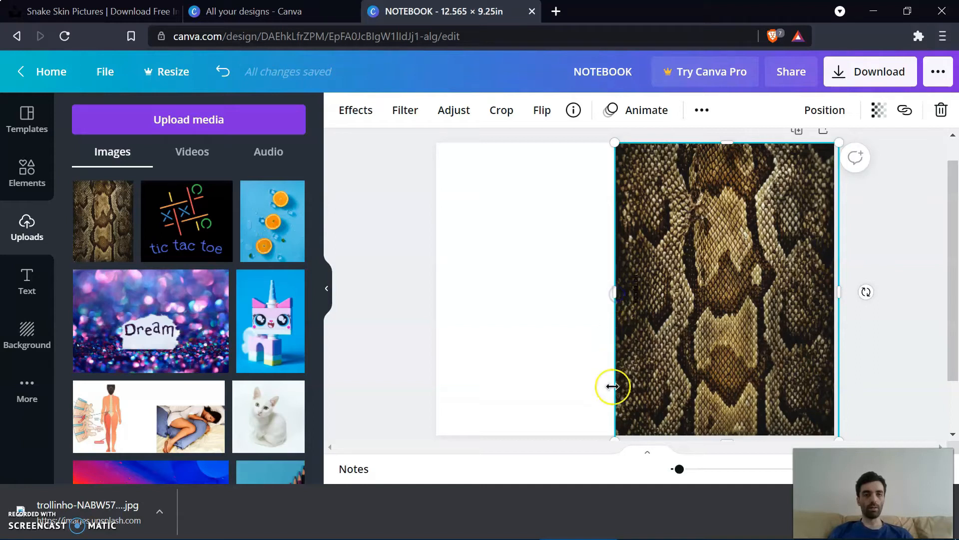
# Shift the front cover photo away from the back cover and crop its inner edge to the middle of the spine
pyautogui.moveTo(621, 438); pyautogui.dragTo(622, 439)
pyautogui.moveTo(711, 384); pyautogui.dragTo(723, 380)
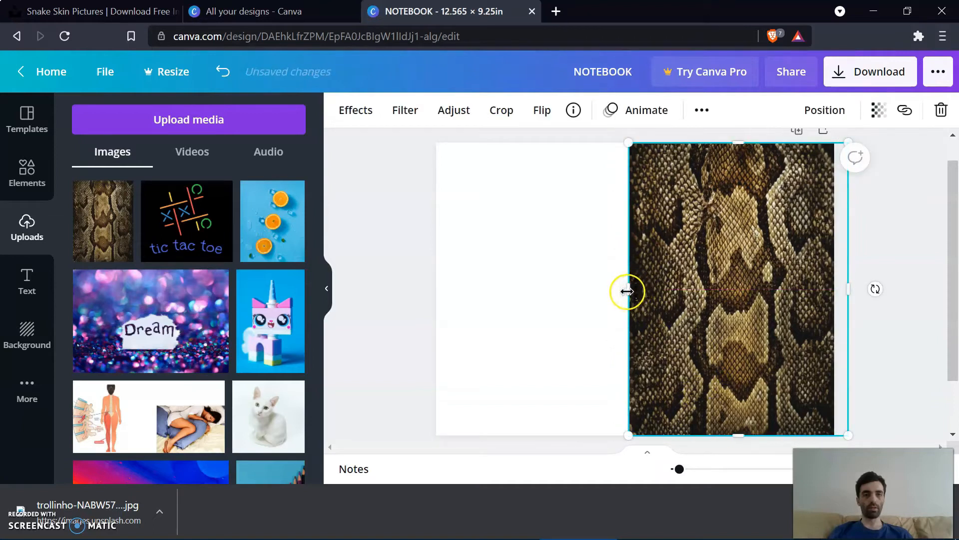
pyautogui.moveTo(632, 293); pyautogui.dragTo(633, 293)
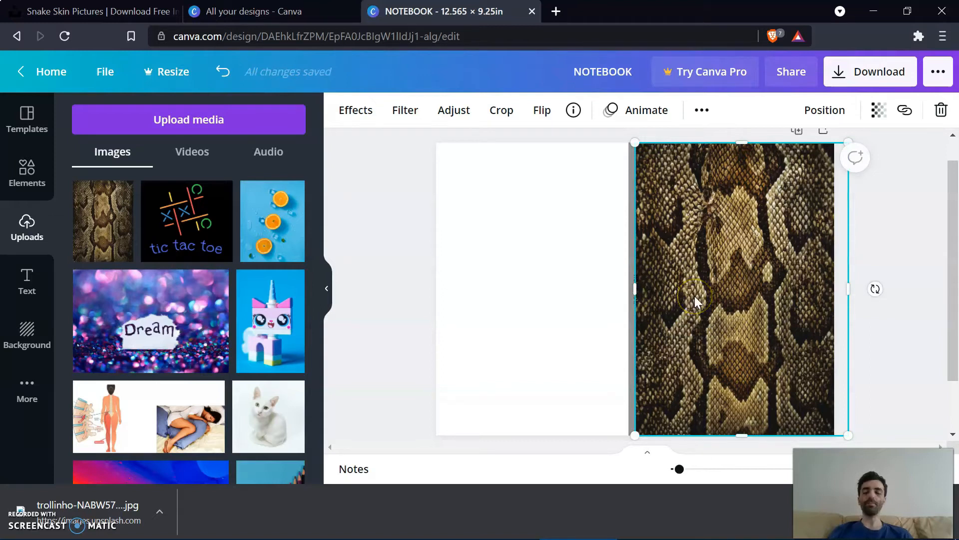
# Paste a copy of the snake skin photo and place it over the back cover half
pyautogui.hotkey('ctrl', 'v')
pyautogui.moveTo(729, 326); pyautogui.dragTo(523, 323)
pyautogui.click(629, 308)
pyautogui.moveTo(642, 294); pyautogui.dragTo(630, 294)
pyautogui.click(596, 309)
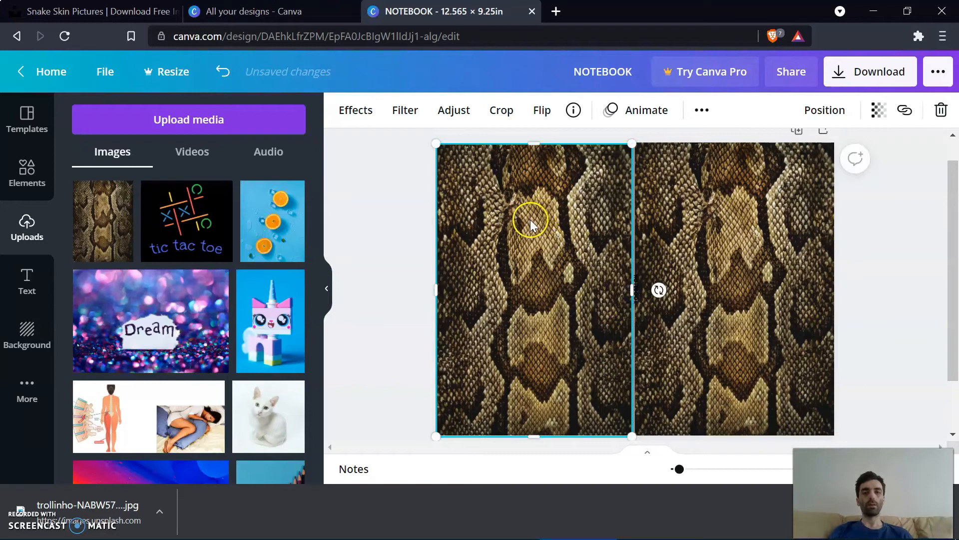
# Align the back cover photo with the page top and its inner edge with the near edge of the spine strip
pyautogui.click(890, 278)
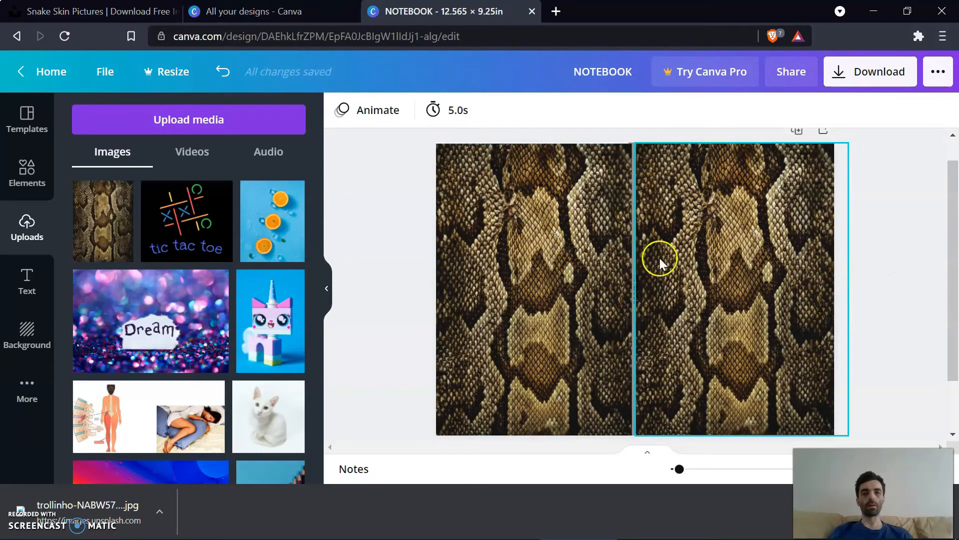
pyautogui.click(545, 260)
pyautogui.moveTo(544, 260); pyautogui.dragTo(543, 256)
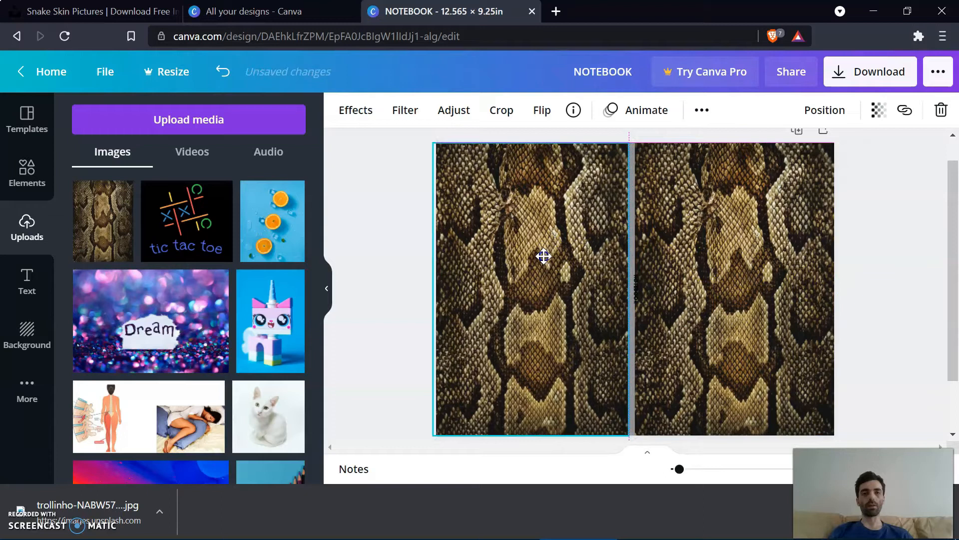
pyautogui.click(906, 273)
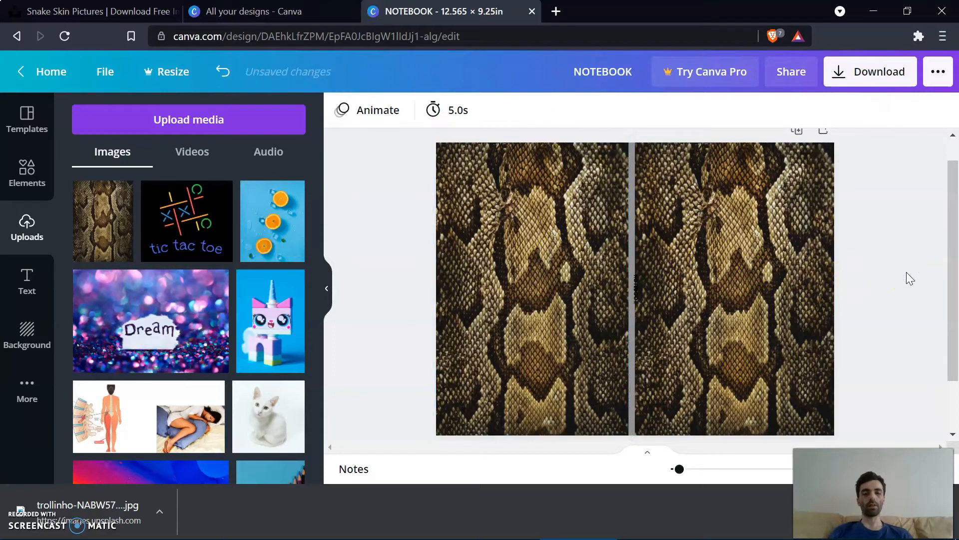
# Send both snake skin photos backward behind the grey spine strip and its NOTEBOOK text
pyautogui.click(764, 283)
pyautogui.click(825, 110)
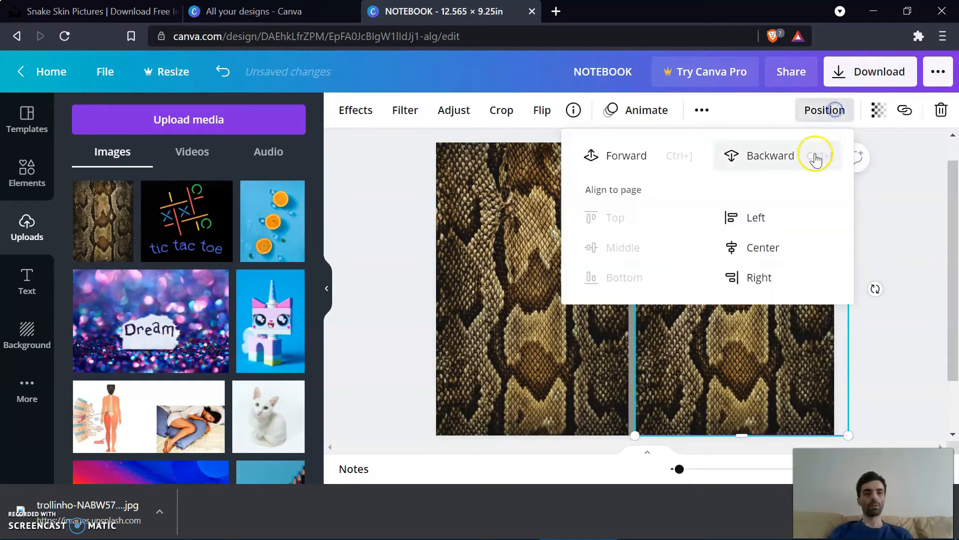
pyautogui.click(775, 164)
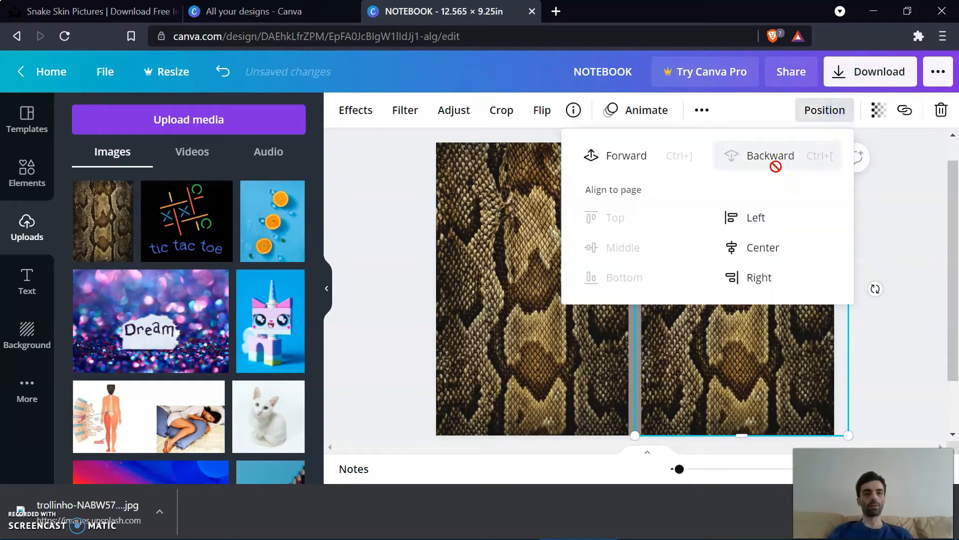
pyautogui.click(918, 283)
pyautogui.click(557, 264)
pyautogui.click(837, 109)
pyautogui.click(791, 180)
pyautogui.click(927, 234)
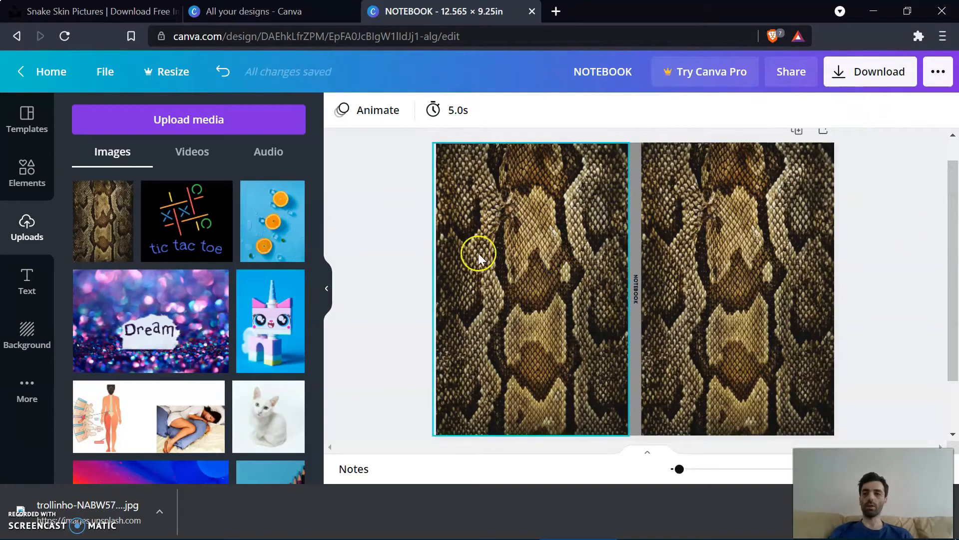
# Add a heading to the page with the text NOTEBOOK
pyautogui.click(27, 280)
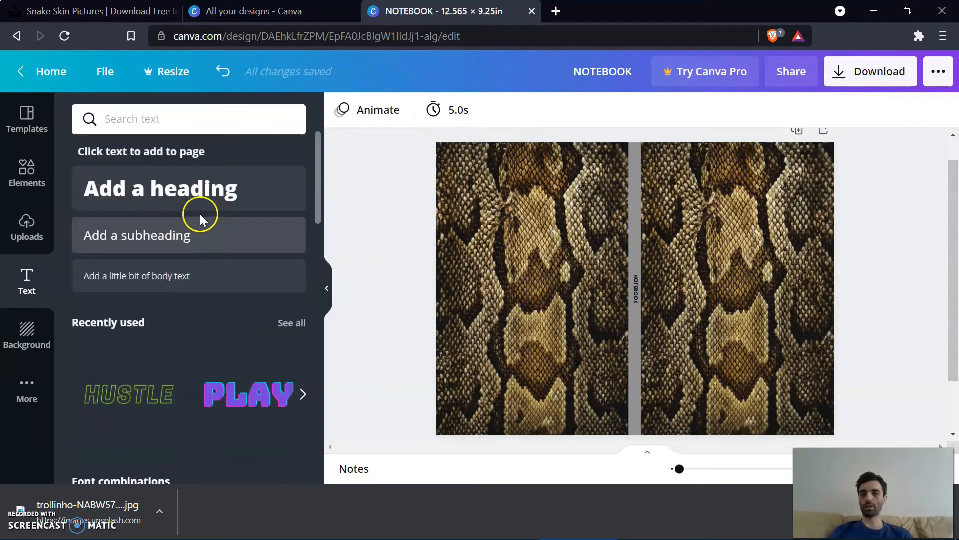
pyautogui.click(182, 193)
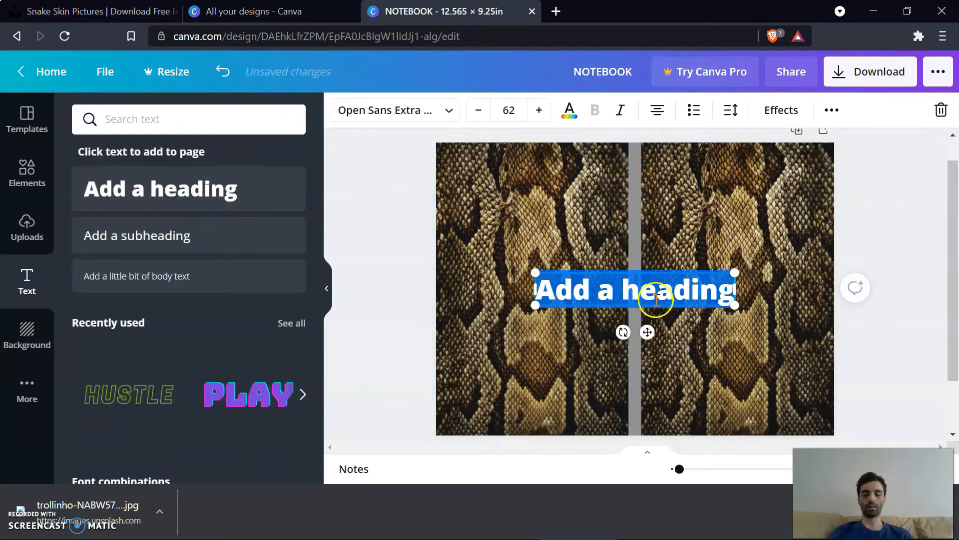
pyautogui.write('NOTEBOOK')
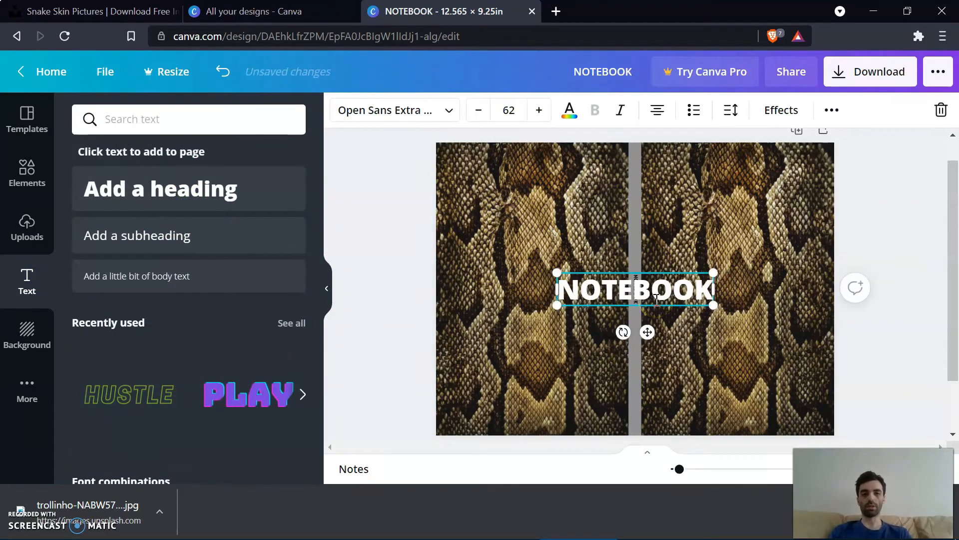
pyautogui.click(654, 292)
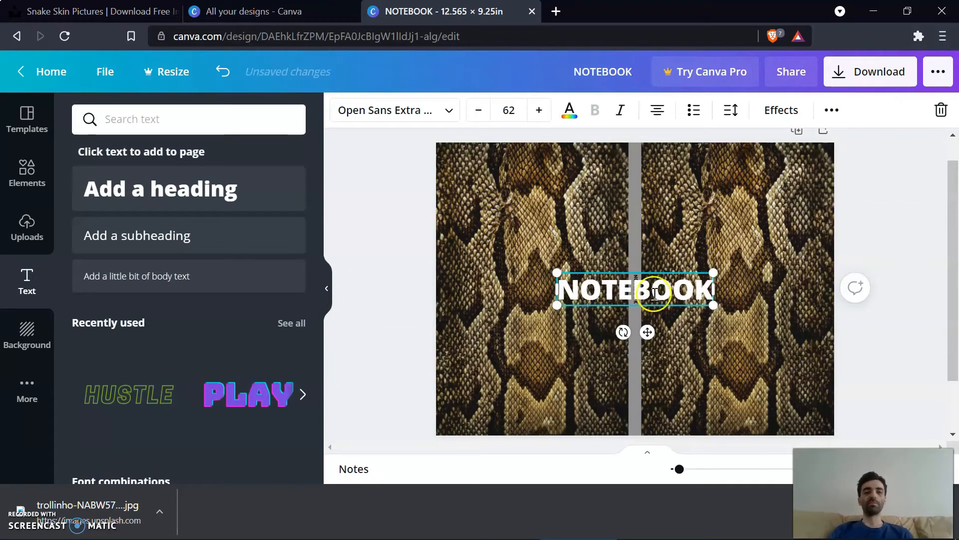
pyautogui.click(940, 249)
# Move the NOTEBOOK heading to the upper part of the front cover and reduce its font size to 41
pyautogui.moveTo(657, 295); pyautogui.dragTo(756, 193)
pyautogui.click(479, 111)
pyautogui.click(480, 111)
pyautogui.click(480, 111)
pyautogui.click(479, 111)
pyautogui.click(480, 111)
pyautogui.click(480, 111)
pyautogui.click(480, 111)
pyautogui.click(479, 111)
pyautogui.click(479, 111)
pyautogui.click(480, 111)
pyautogui.click(479, 111)
pyautogui.click(480, 111)
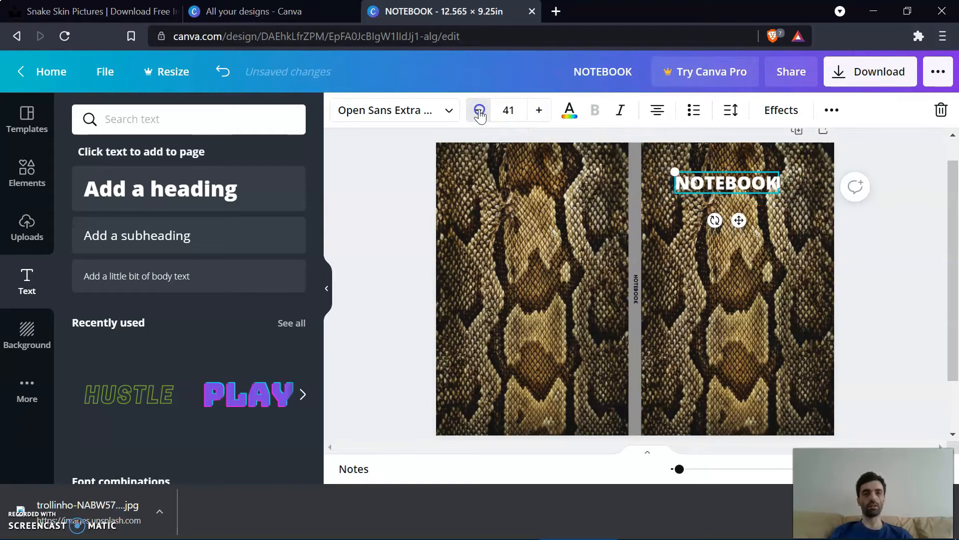
# Apply the Splice effect to the NOTEBOOK heading with an offset of 0
pyautogui.click(781, 110)
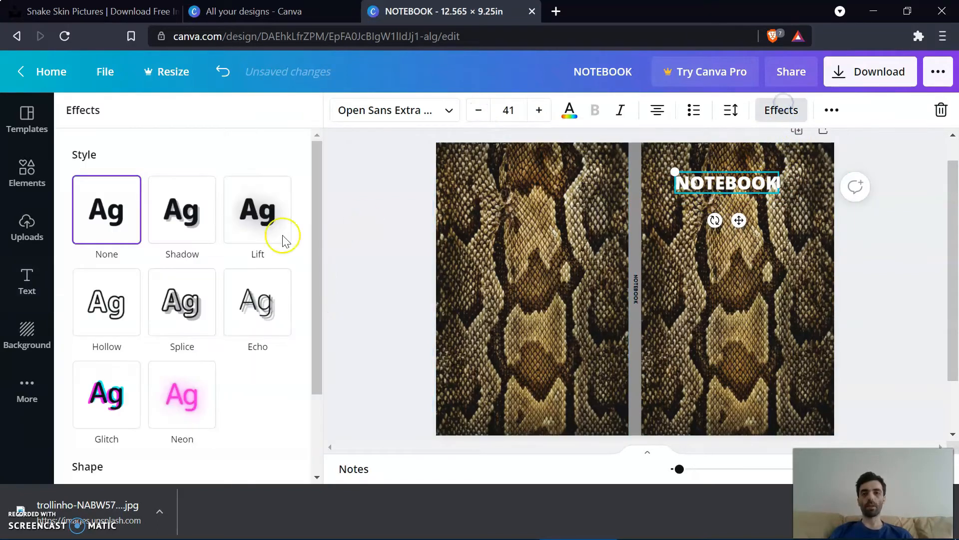
pyautogui.click(169, 302)
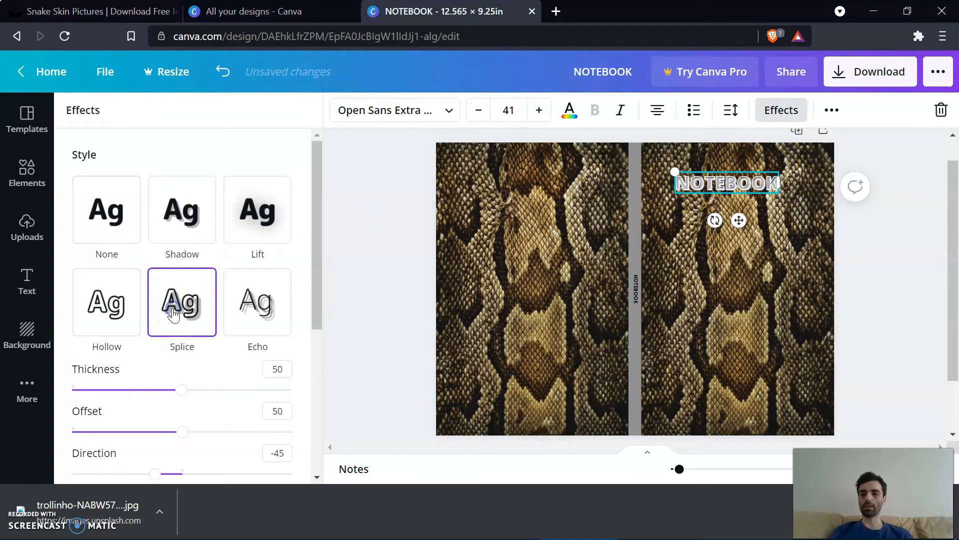
pyautogui.moveTo(182, 431); pyautogui.dragTo(72, 432)
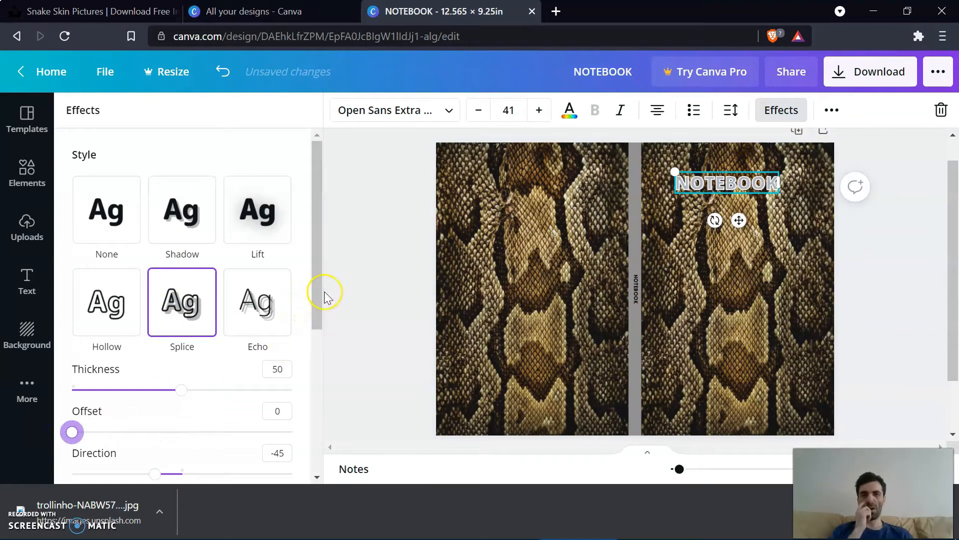
# Set the heading's Splice effect color to the default dark grey next to black, after trying black
pyautogui.click(570, 111)
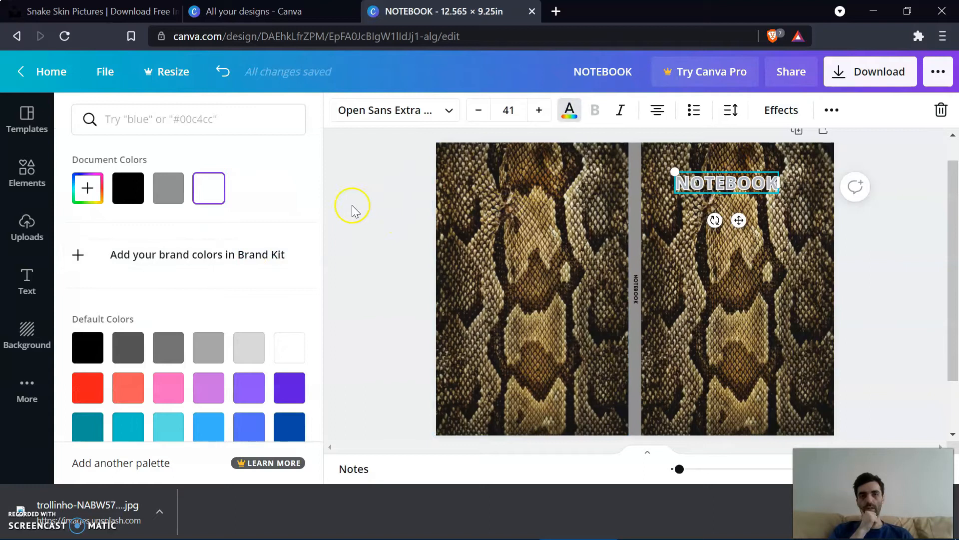
pyautogui.click(775, 110)
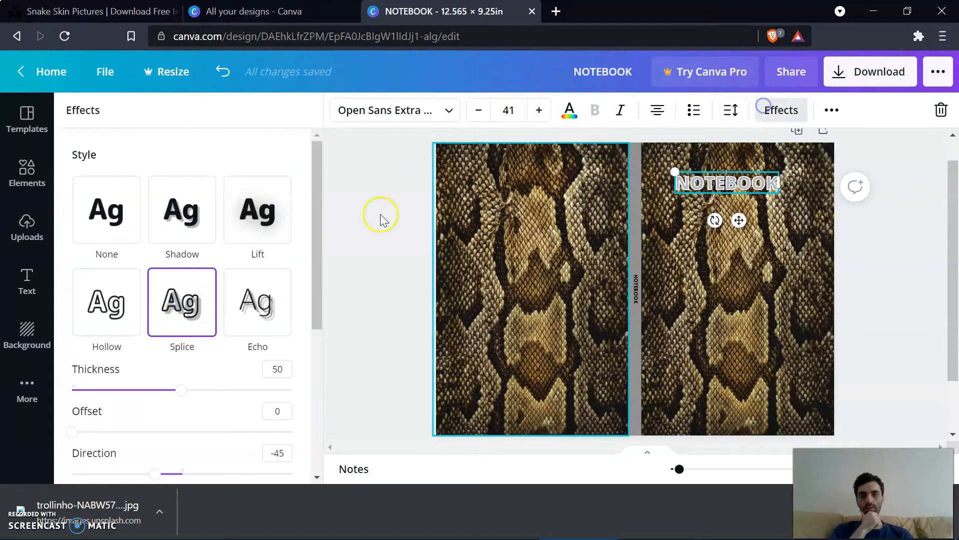
pyautogui.scroll(-5, 169, 298)
pyautogui.click(280, 228)
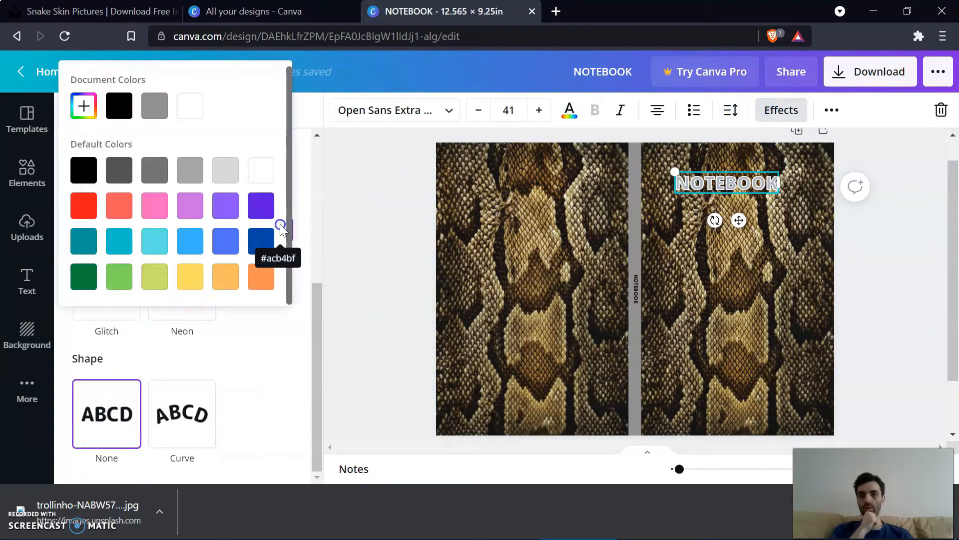
pyautogui.click(84, 169)
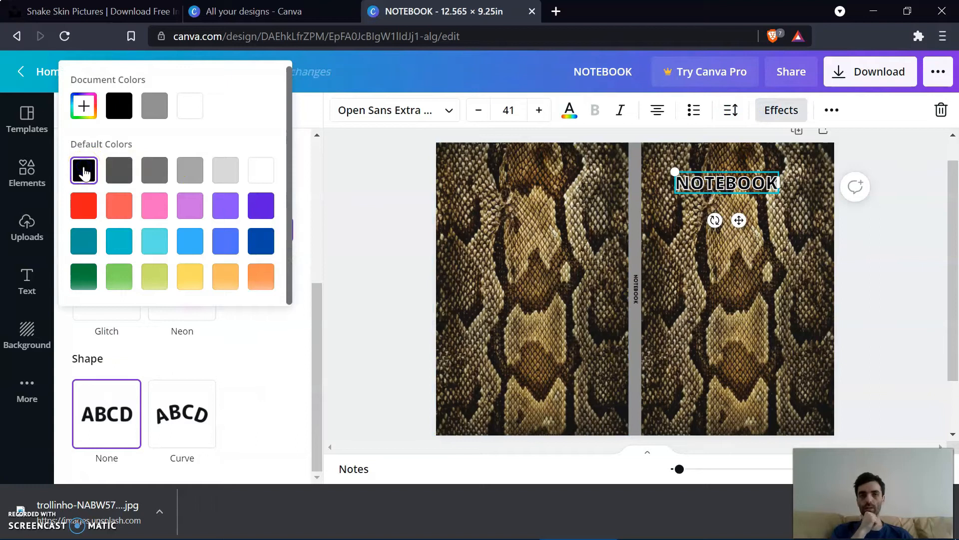
pyautogui.click(122, 178)
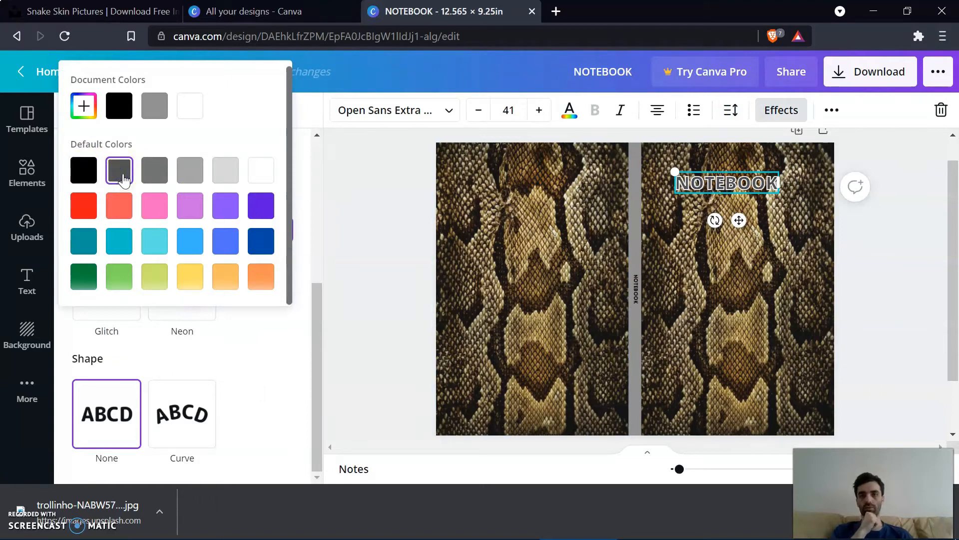
pyautogui.click(349, 259)
pyautogui.click(930, 284)
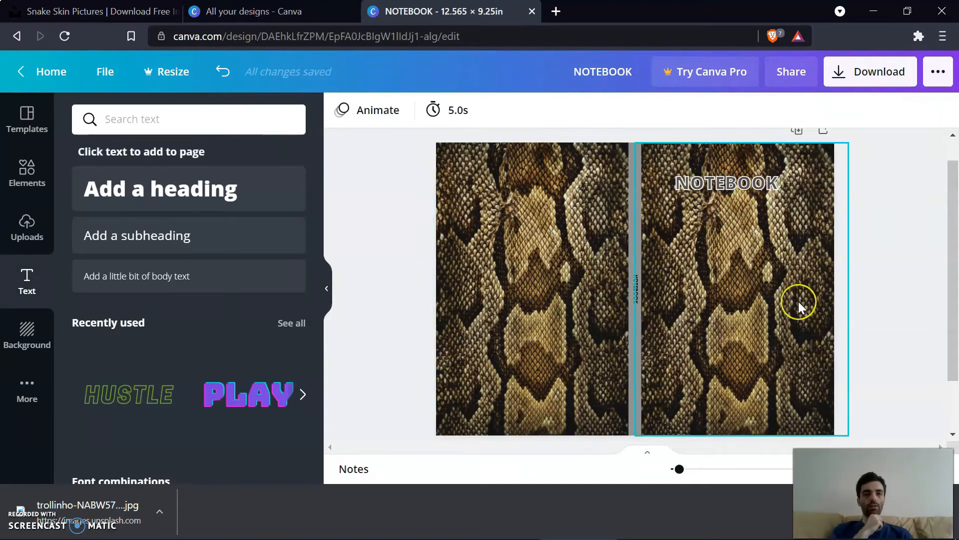
# Download the cover as PDF Print, saving it as NOTEBOOK.pdf in the 6x9 folder, and dismiss the referral offer
pyautogui.click(886, 73)
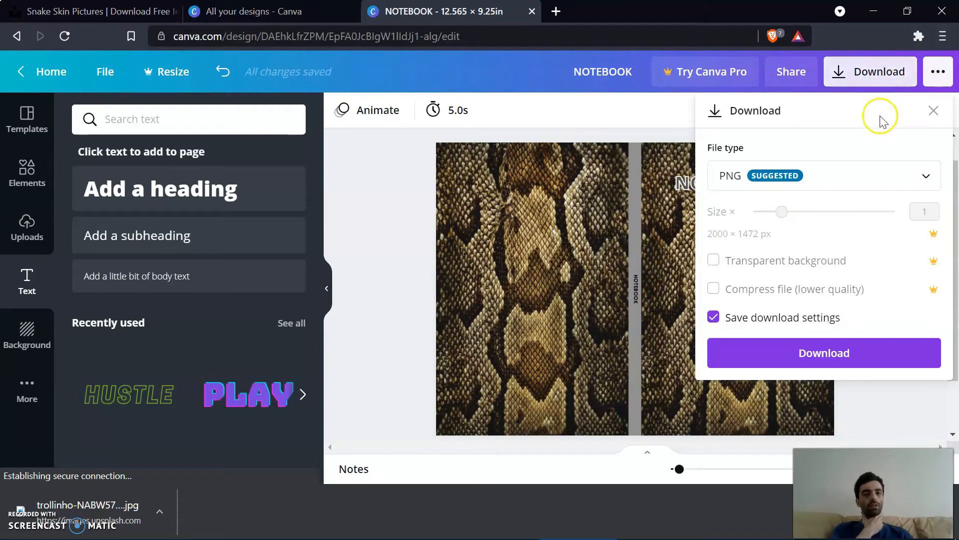
pyautogui.click(825, 178)
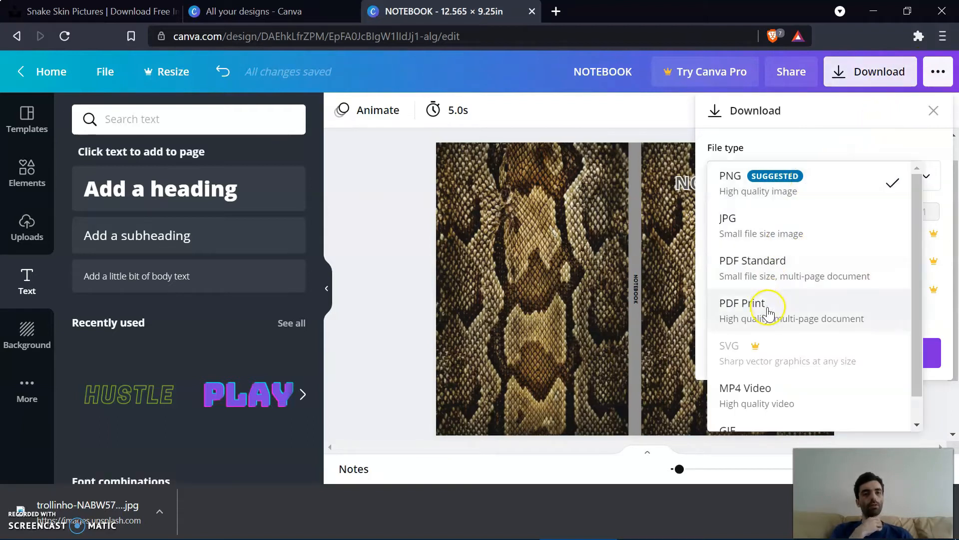
pyautogui.click(768, 311)
pyautogui.click(856, 274)
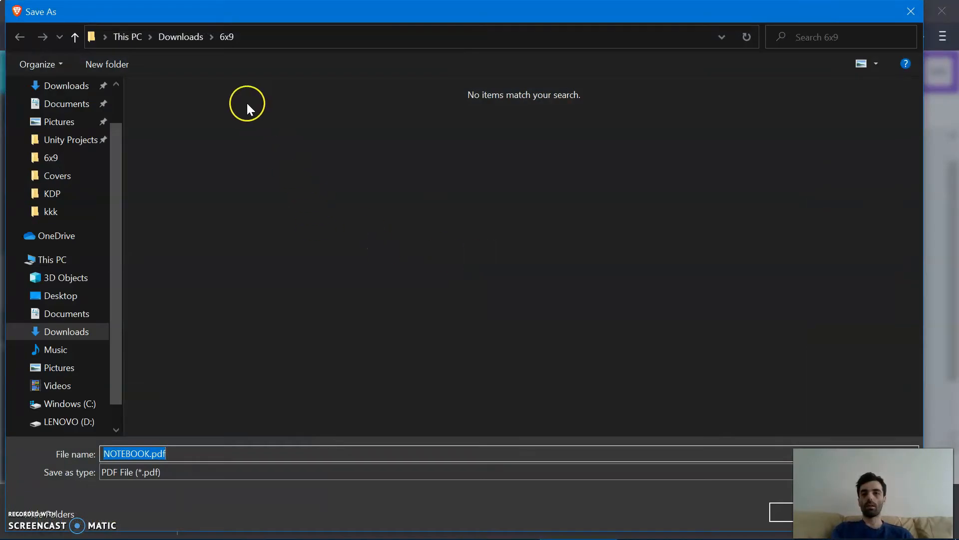
pyautogui.click(774, 510)
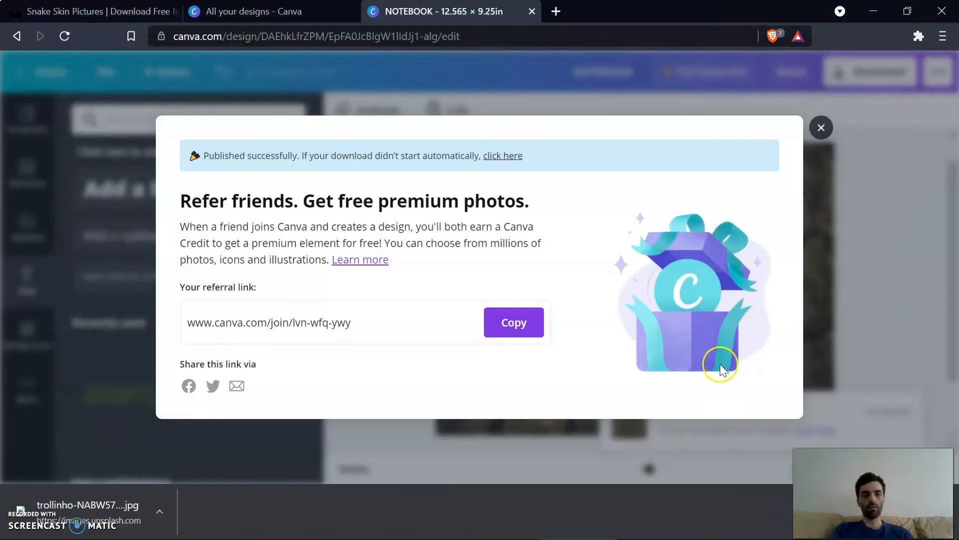
pyautogui.click(821, 127)
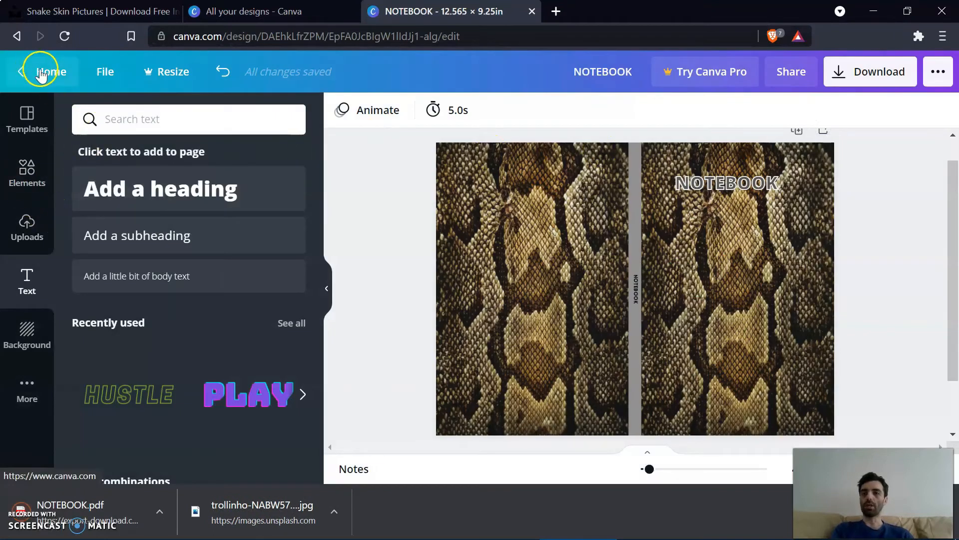
# Close the cover design and create a new custom-size design of 6 x 9 in
pyautogui.click(530, 11)
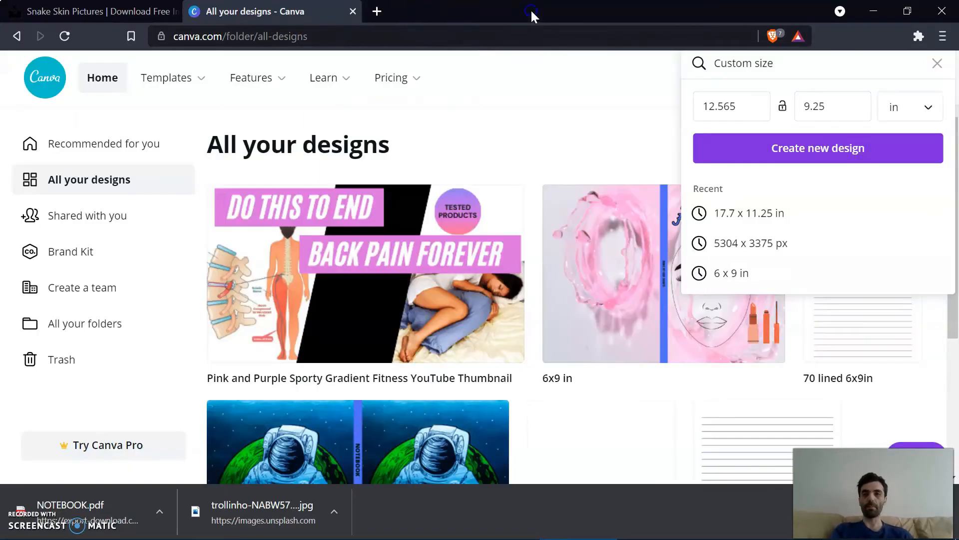
pyautogui.click(756, 105)
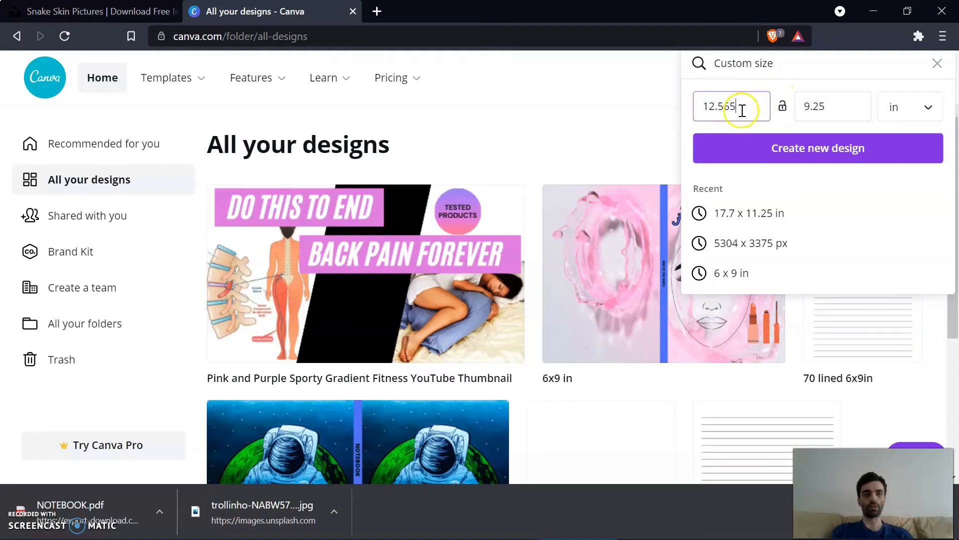
pyautogui.moveTo(735, 106); pyautogui.dragTo(694, 109)
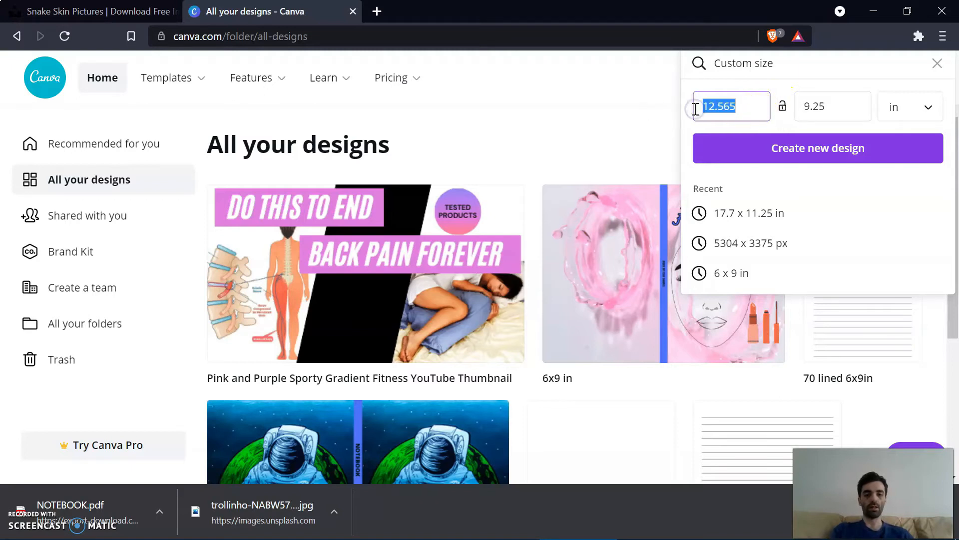
pyautogui.write('6')
pyautogui.click(829, 103)
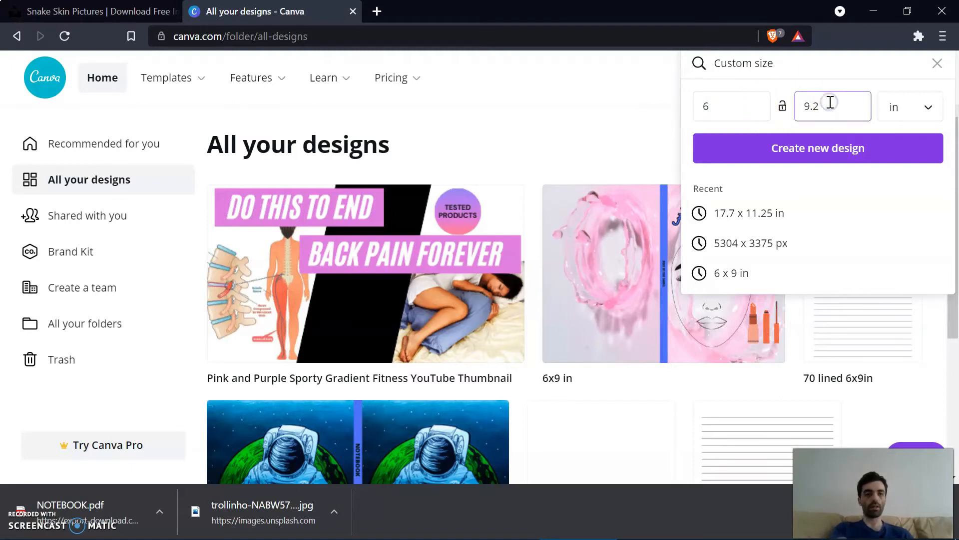
pyautogui.press('BackSpace')
pyautogui.click(820, 150)
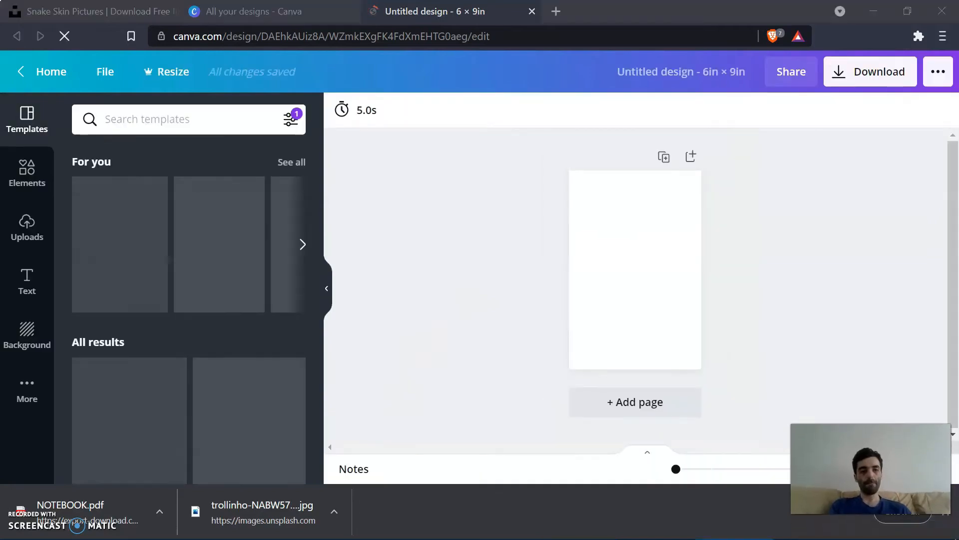
# Add a body text box holding a page-wide line of underscores and place it near the page's upper edge
pyautogui.click(945, 511)
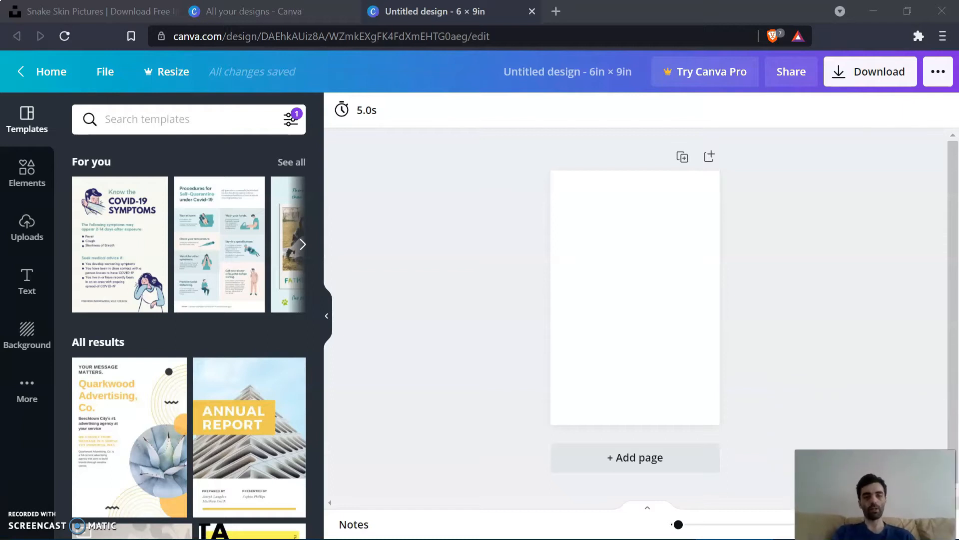
pyautogui.click(610, 205)
pyautogui.click(27, 281)
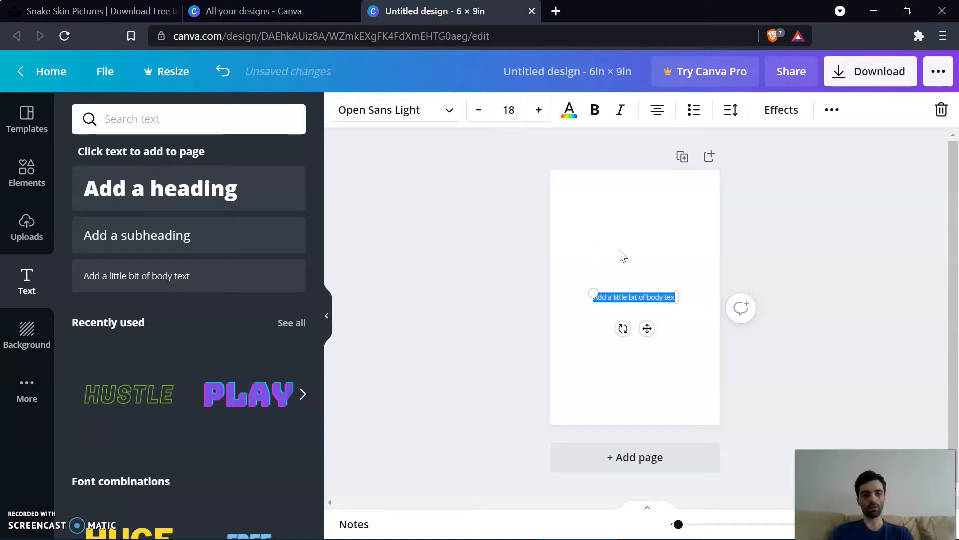
pyautogui.press('BackSpace')
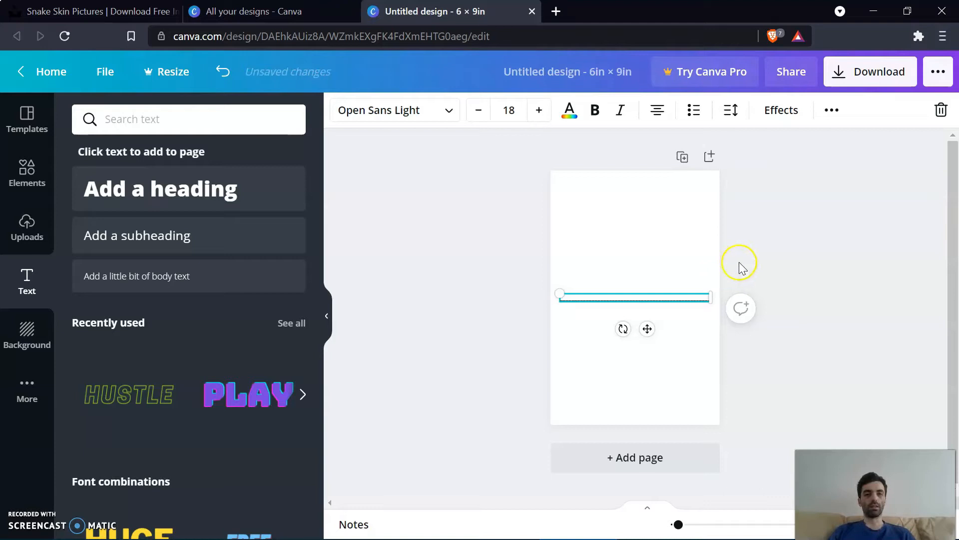
pyautogui.click(784, 256)
pyautogui.moveTo(649, 295); pyautogui.dragTo(650, 190)
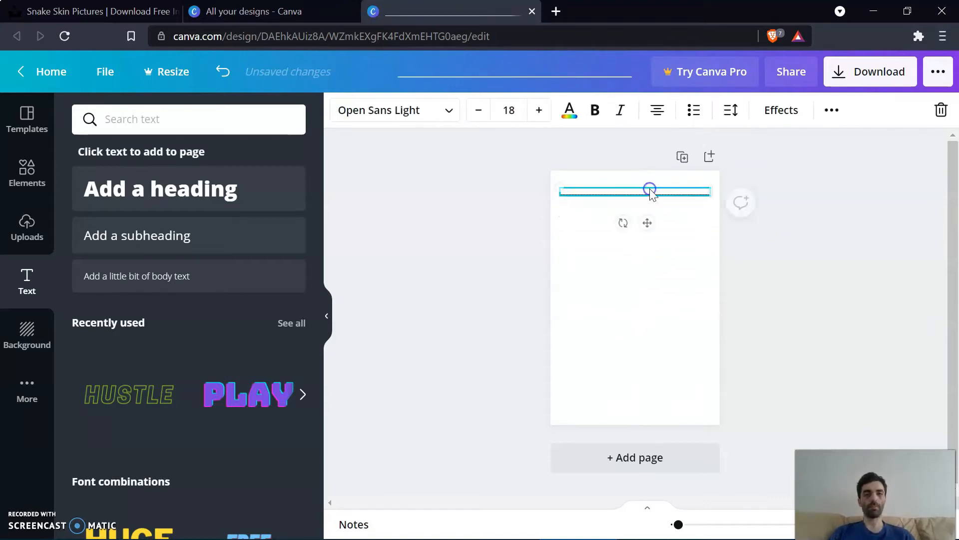
pyautogui.click(792, 198)
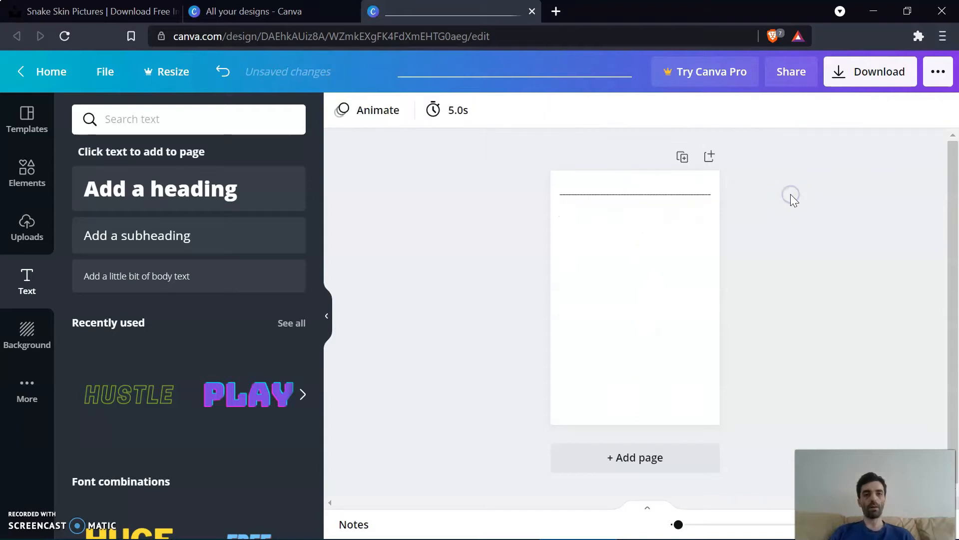
# Duplicate the underscore line and then the pair, stacking four evenly spaced ruled lines near the page's upper edge
pyautogui.click(669, 194)
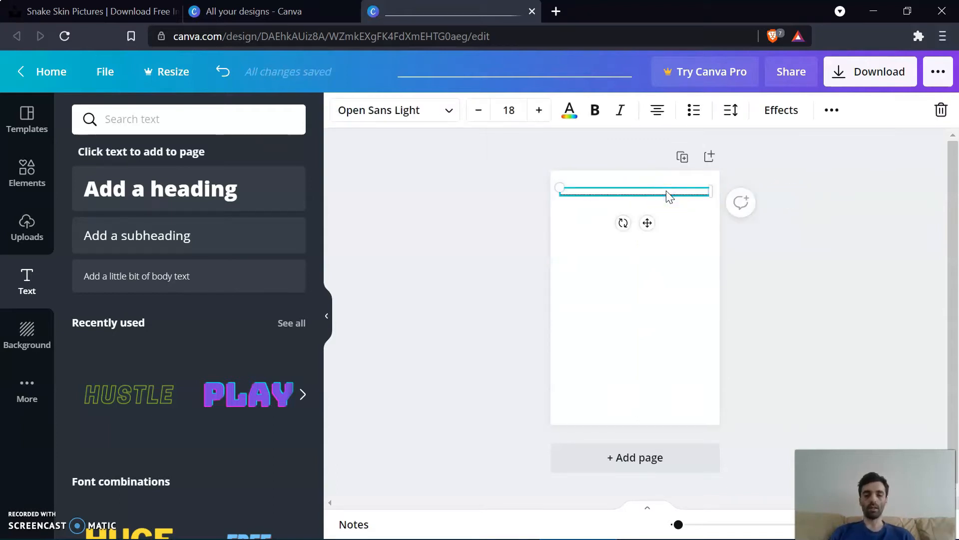
pyautogui.moveTo(666, 191); pyautogui.dragTo(664, 204)
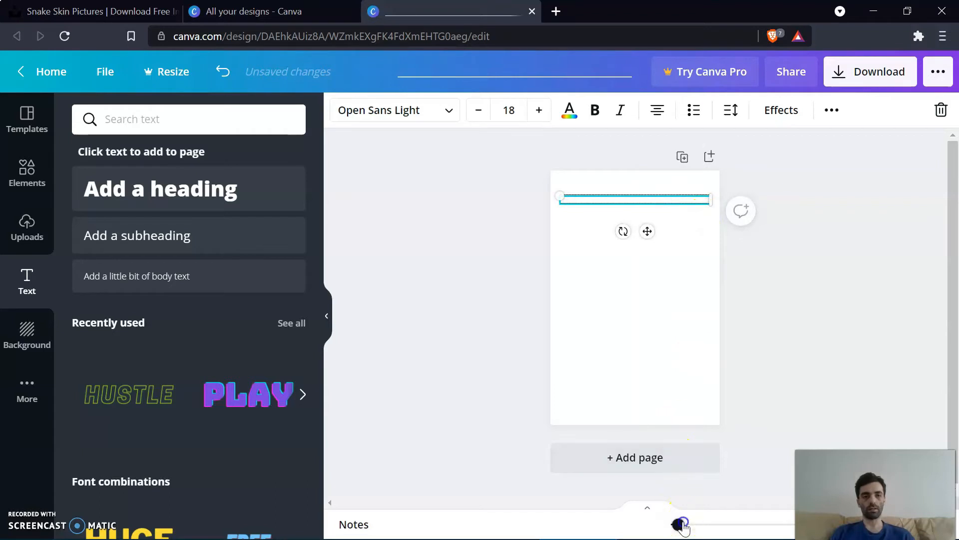
pyautogui.moveTo(681, 524); pyautogui.dragTo(688, 524)
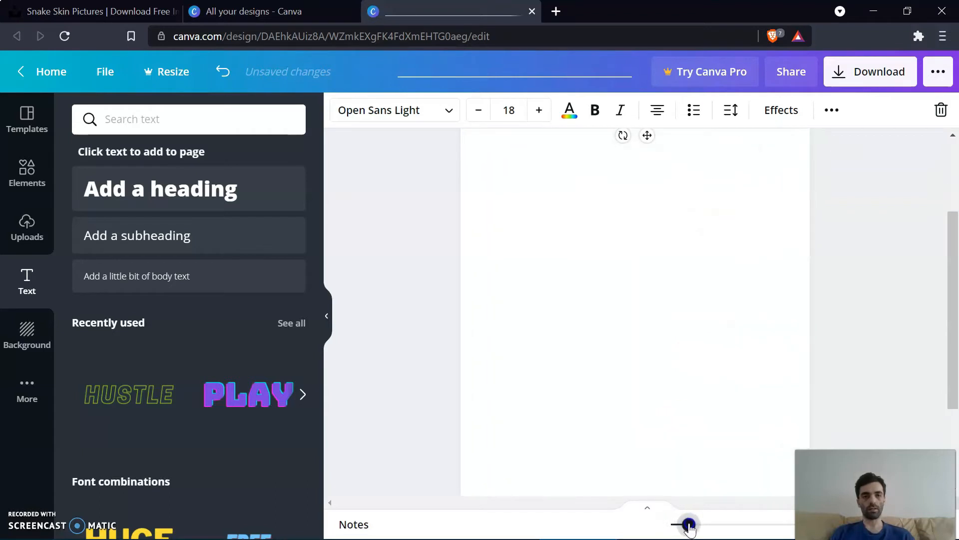
pyautogui.click(853, 314)
pyautogui.click(629, 223)
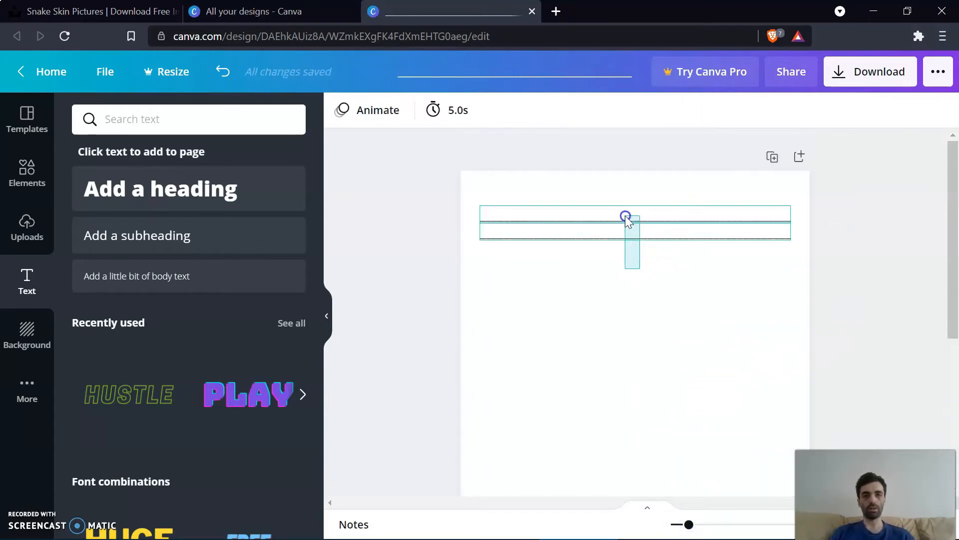
pyautogui.moveTo(630, 252); pyautogui.dragTo(616, 271)
pyautogui.click(703, 331)
# Duplicate the four ruled lines and then the eight, placing each copy directly below to build 16 evenly spaced lines
pyautogui.moveTo(713, 325); pyautogui.dragTo(663, 217)
pyautogui.hotkey('ctrl', 'd')
pyautogui.moveTo(659, 282); pyautogui.dragTo(649, 334)
pyautogui.click(709, 379)
pyautogui.moveTo(714, 388); pyautogui.dragTo(653, 218)
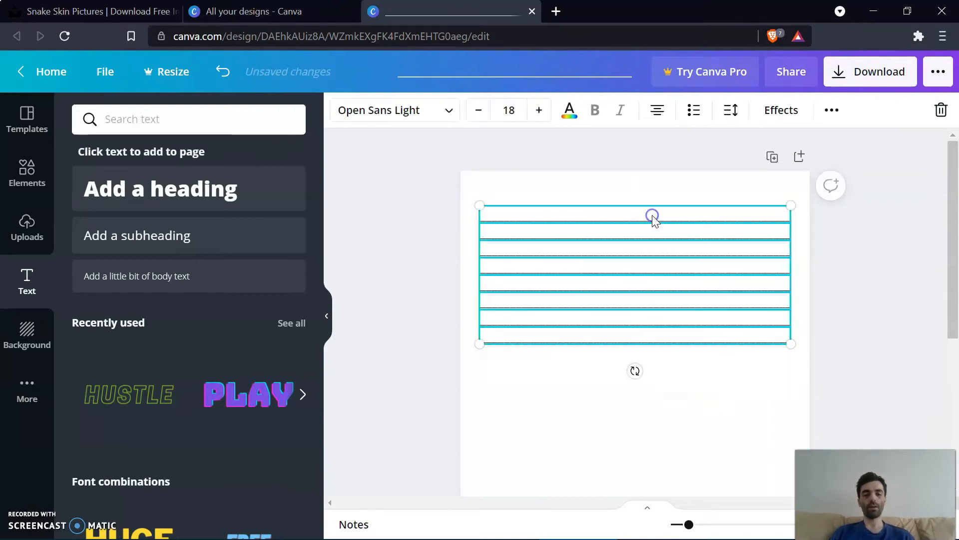
pyautogui.hotkey('ctrl', 'd')
pyautogui.moveTo(669, 352); pyautogui.dragTo(658, 478)
pyautogui.click(871, 310)
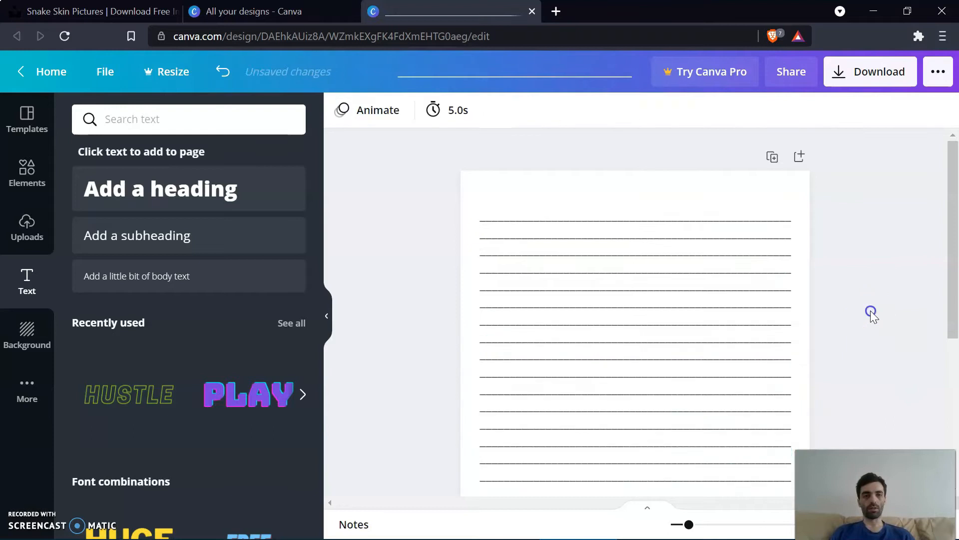
# Fill the rest of the page with duplicated ruled lines at the same spacing, down to its lower margin
pyautogui.scroll(-5, 870, 311)
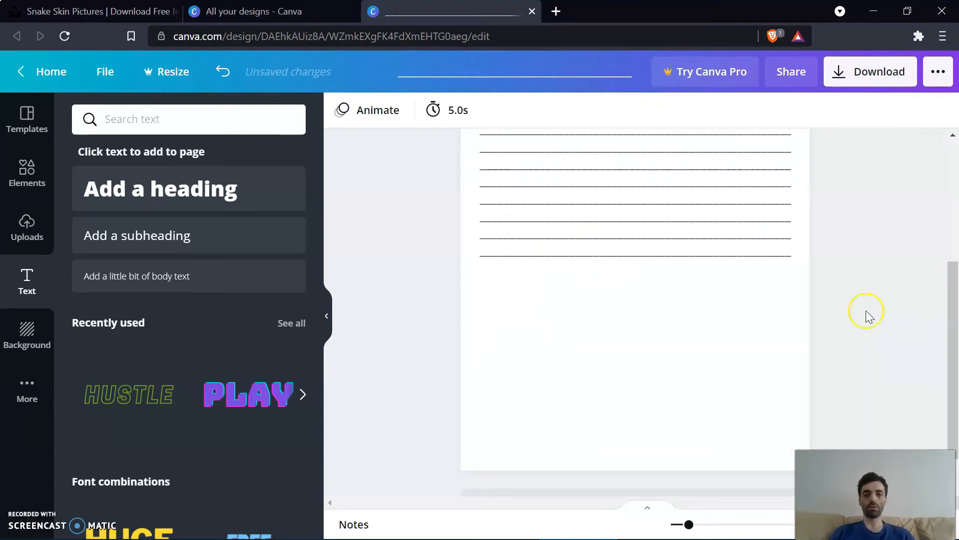
pyautogui.moveTo(671, 300); pyautogui.dragTo(634, 377)
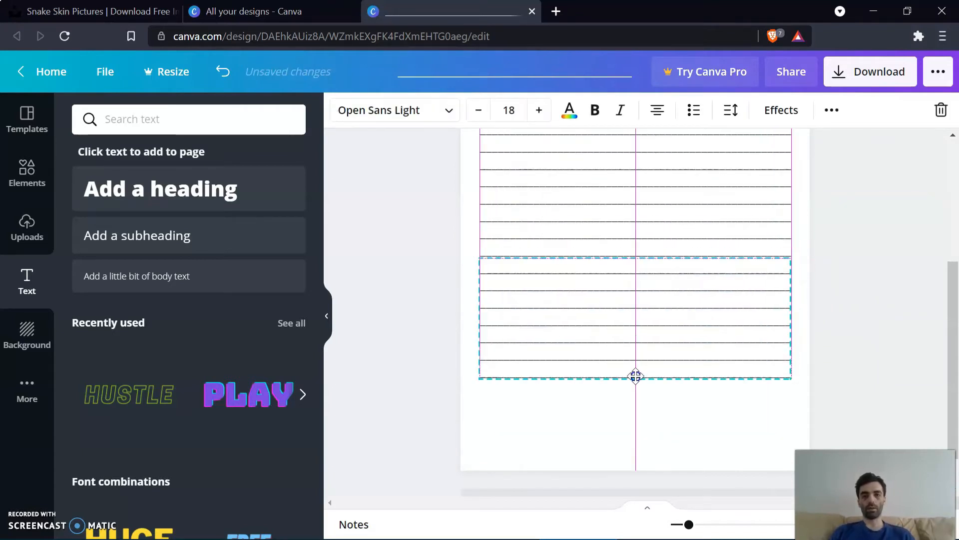
pyautogui.click(683, 435)
pyautogui.moveTo(700, 379); pyautogui.dragTo(691, 341)
pyautogui.moveTo(678, 387); pyautogui.dragTo(668, 425)
pyautogui.click(680, 445)
pyautogui.click(688, 429)
pyautogui.hotkey('ctrl', 'd')
pyautogui.moveTo(684, 439); pyautogui.dragTo(672, 441)
pyautogui.click(843, 362)
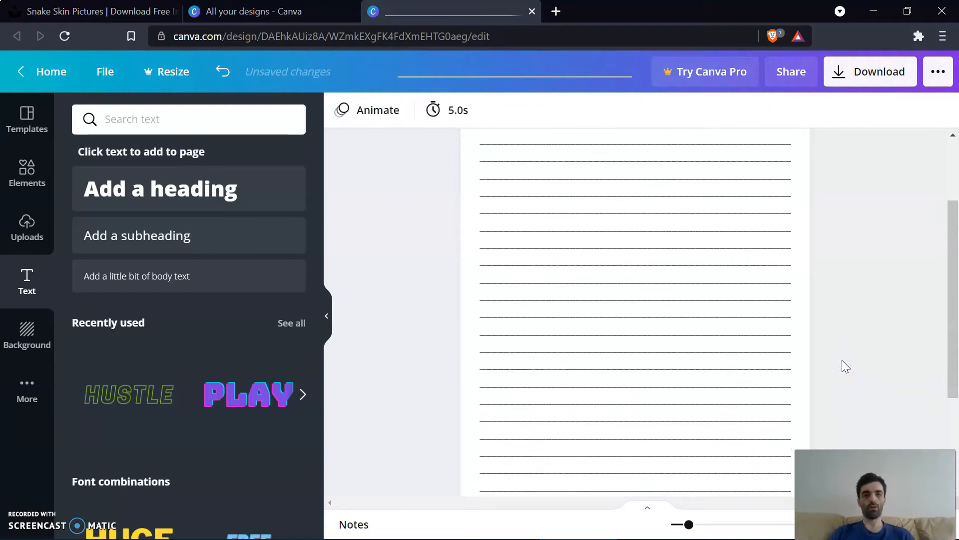
# Duplicate the ruled page repeatedly until the design has 70 pages
pyautogui.scroll(3, 841, 359)
pyautogui.click(769, 472)
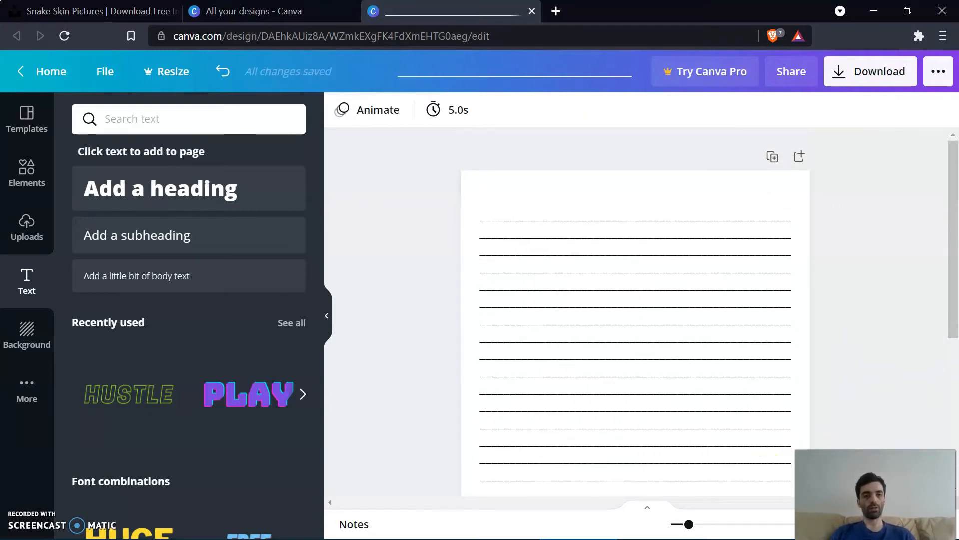
pyautogui.click(773, 161)
pyautogui.click(746, 182)
pyautogui.click(746, 208)
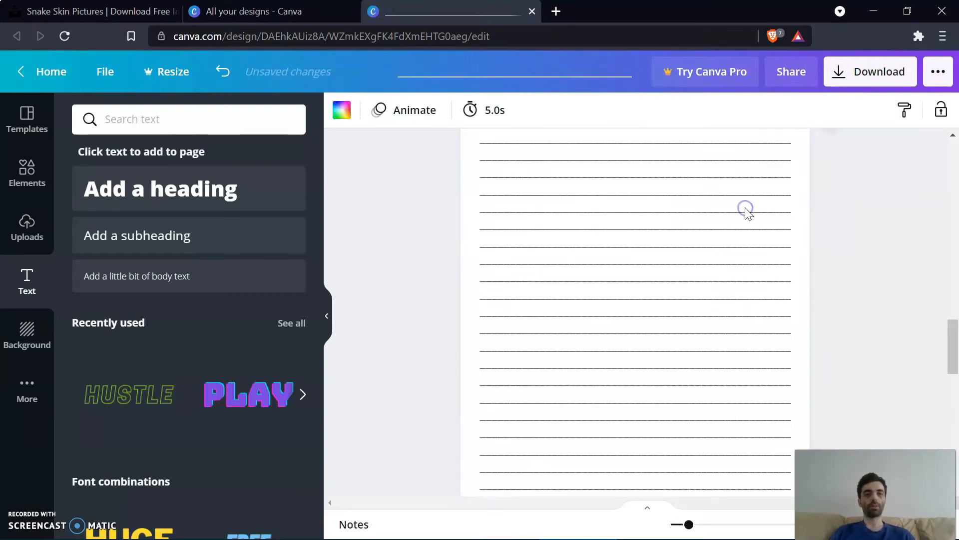
pyautogui.click(746, 207)
pyautogui.click(745, 207)
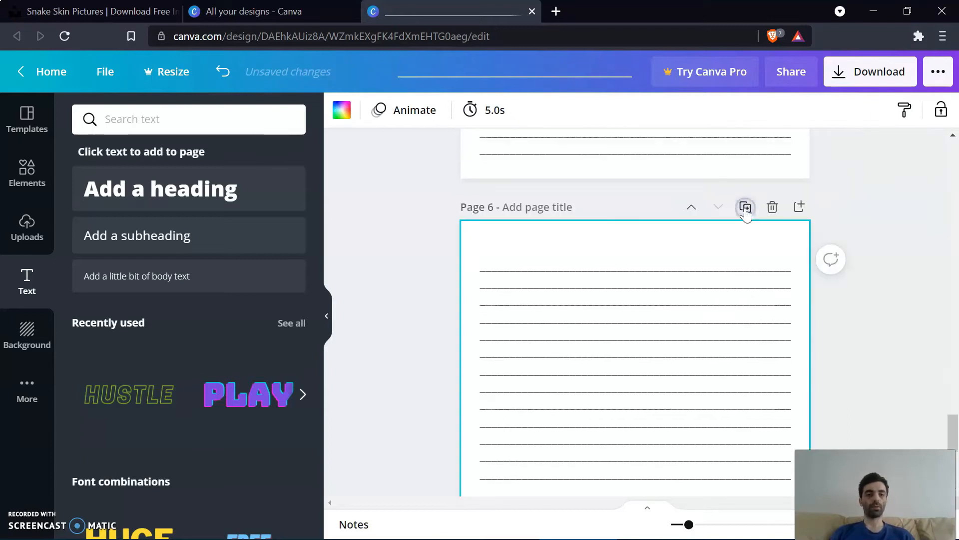
pyautogui.click(745, 207)
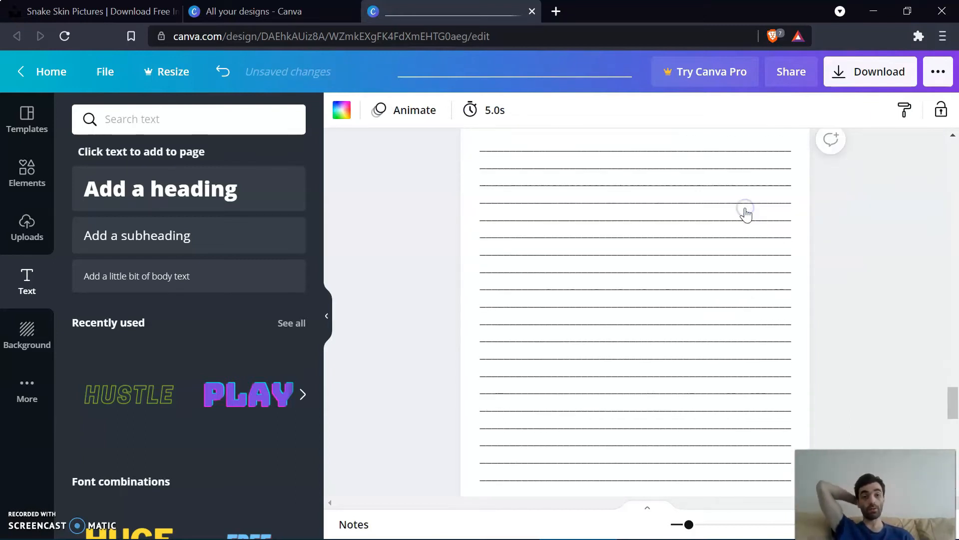
pyautogui.click(745, 207)
pyautogui.click(746, 207)
pyautogui.click(745, 207)
pyautogui.click(745, 209)
pyautogui.click(745, 209)
pyautogui.click(745, 208)
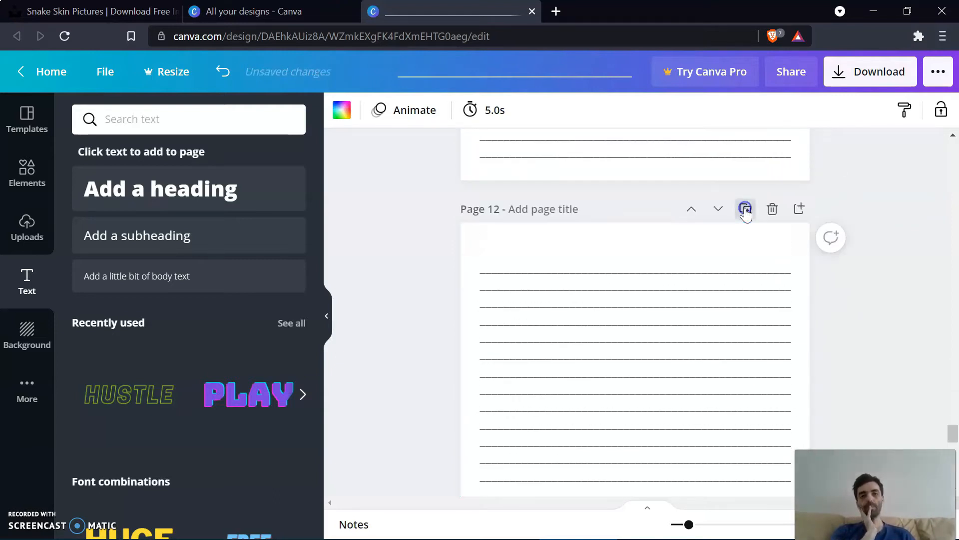
pyautogui.click(746, 208)
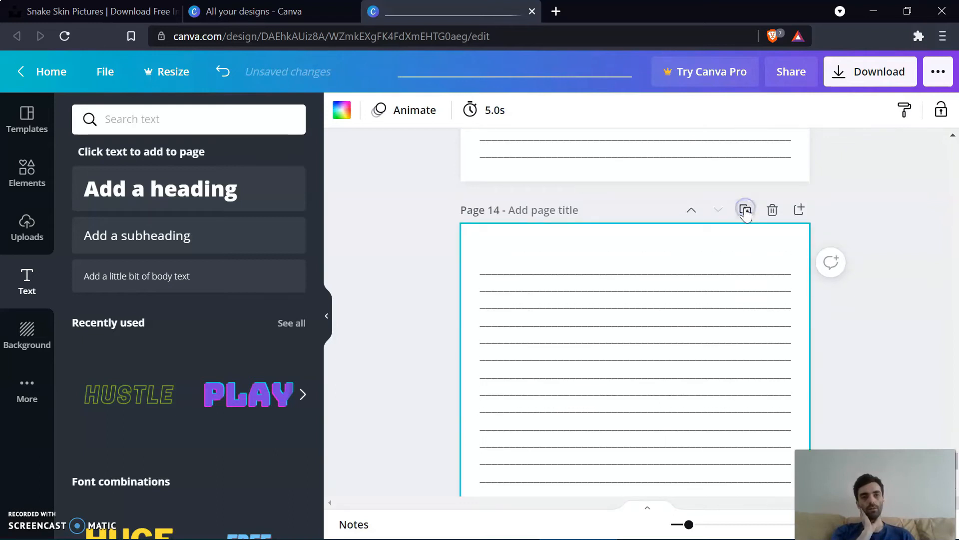
pyautogui.click(745, 209)
pyautogui.click(745, 210)
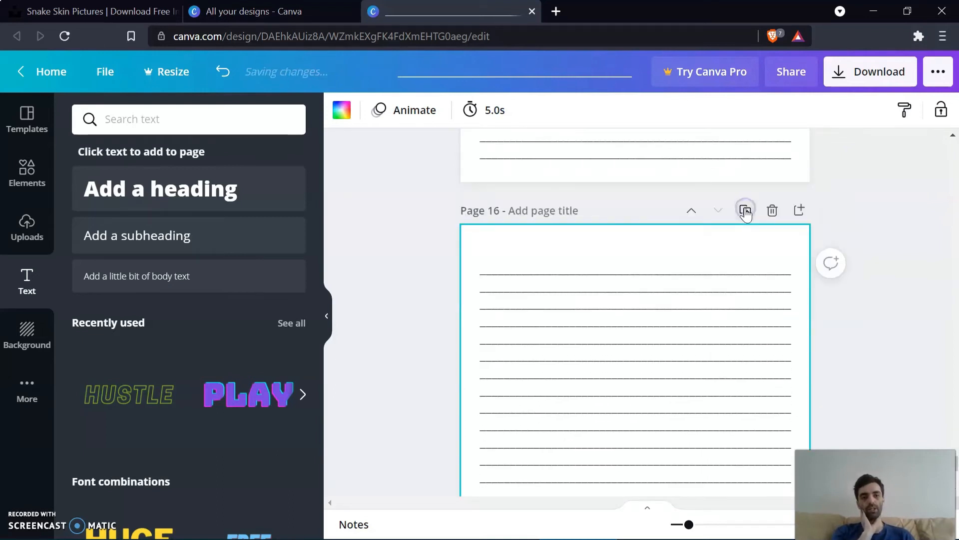
pyautogui.click(746, 210)
pyautogui.click(746, 210)
pyautogui.click(745, 210)
pyautogui.click(745, 210)
pyautogui.click(745, 209)
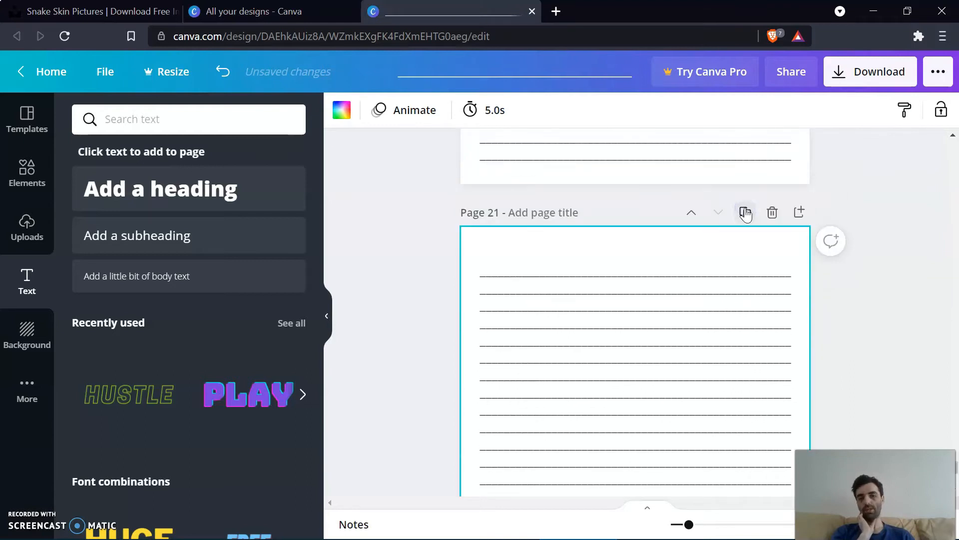
pyautogui.click(746, 211)
pyautogui.click(746, 212)
pyautogui.click(745, 212)
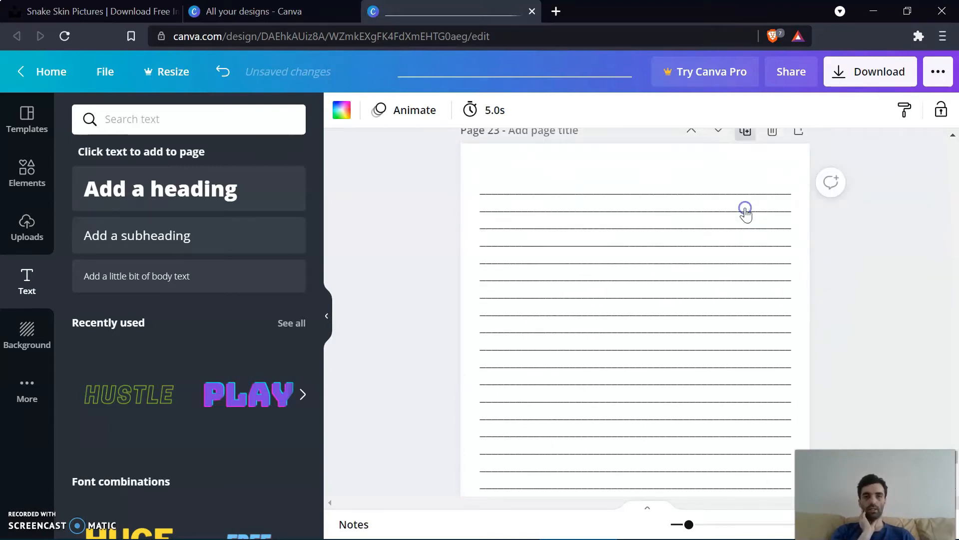
pyautogui.click(746, 212)
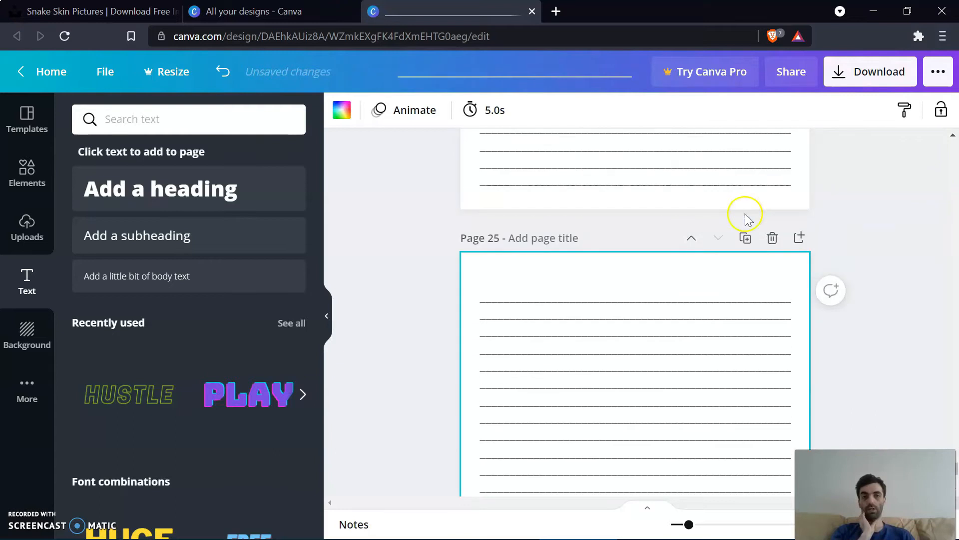
pyautogui.click(744, 239)
pyautogui.click(743, 238)
pyautogui.click(743, 238)
pyautogui.click(744, 238)
pyautogui.click(743, 238)
pyautogui.click(743, 238)
pyautogui.click(743, 239)
pyautogui.click(744, 239)
pyautogui.click(743, 239)
pyautogui.click(743, 240)
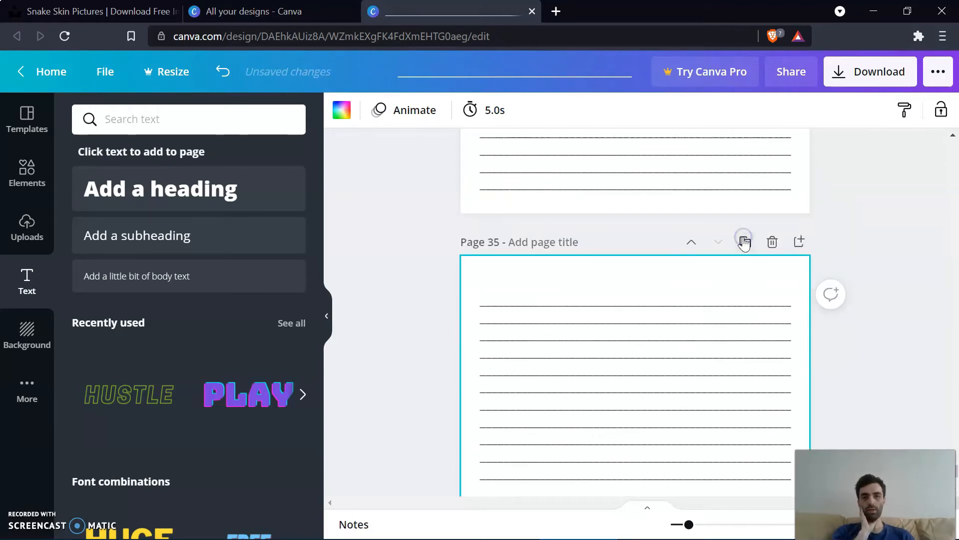
pyautogui.click(744, 239)
pyautogui.click(743, 240)
pyautogui.click(743, 240)
pyautogui.click(743, 242)
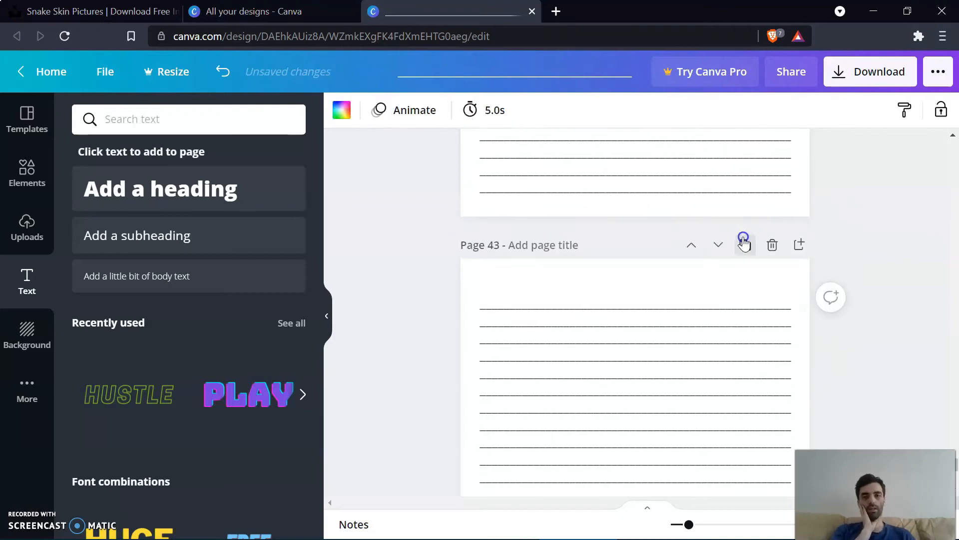
pyautogui.click(743, 242)
pyautogui.click(744, 242)
pyautogui.click(743, 242)
pyautogui.click(745, 249)
pyautogui.click(745, 248)
pyautogui.click(745, 275)
pyautogui.click(746, 300)
pyautogui.click(746, 300)
pyautogui.click(746, 300)
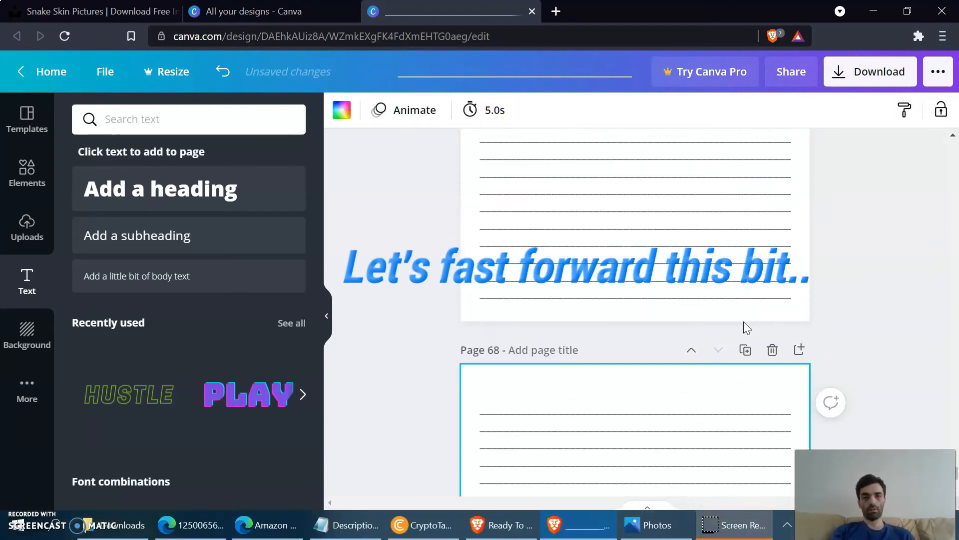
pyautogui.click(744, 322)
pyautogui.click(744, 350)
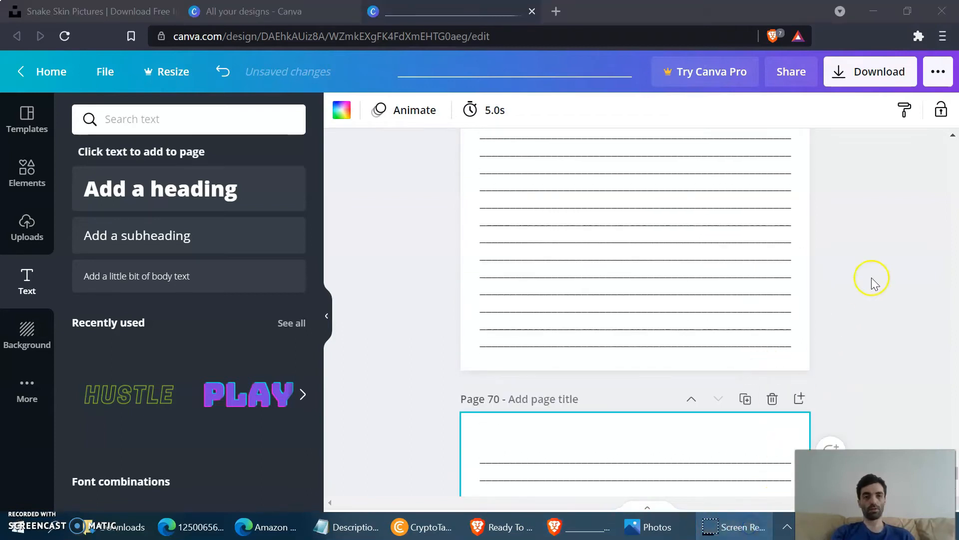
pyautogui.click(885, 277)
# Download all pages as PDF Print, saving the file as 70 lines, and dismiss the Canva Pro offer
pyautogui.click(885, 79)
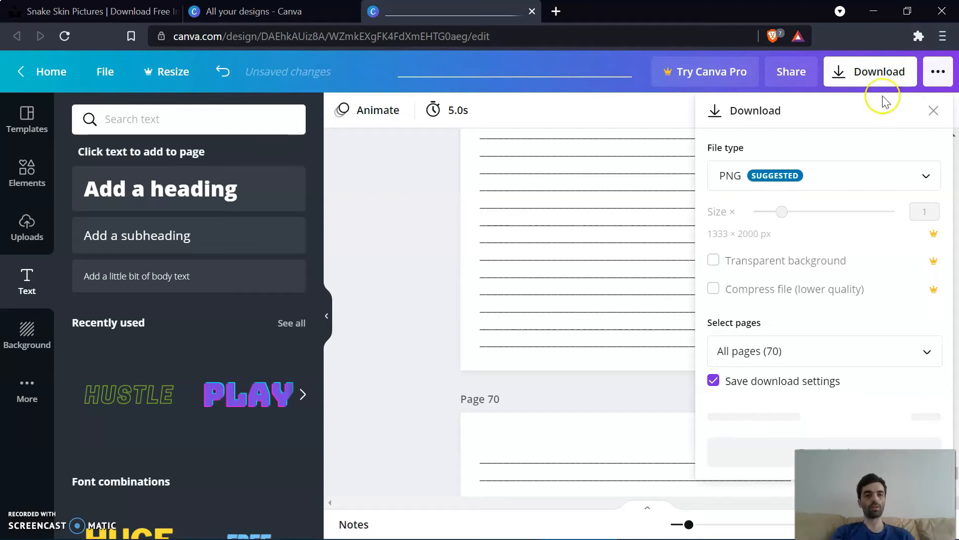
pyautogui.click(826, 175)
pyautogui.click(799, 307)
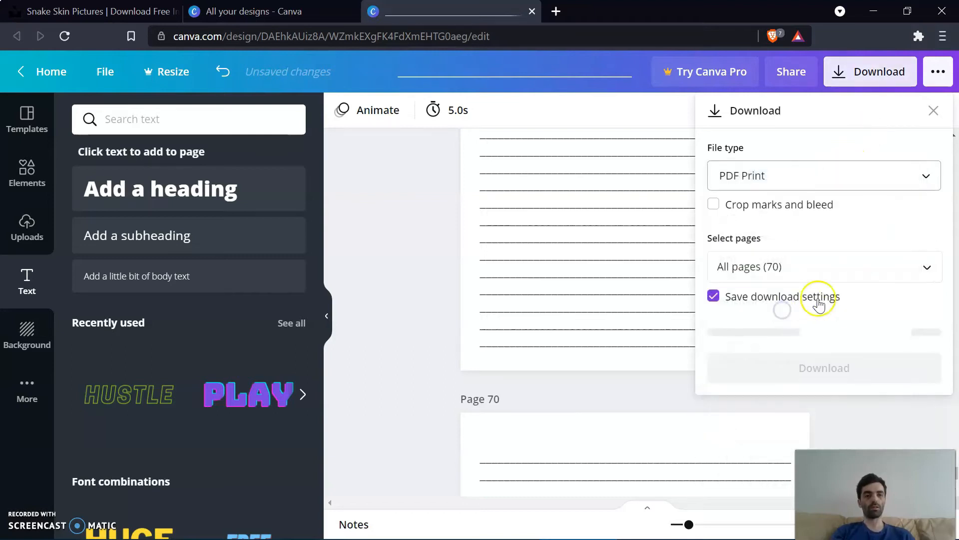
pyautogui.click(861, 82)
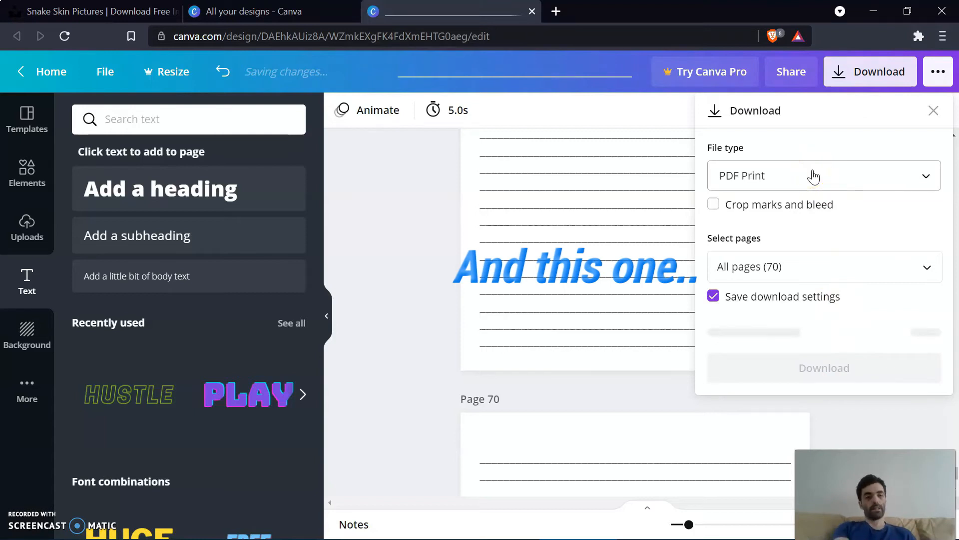
pyautogui.click(845, 339)
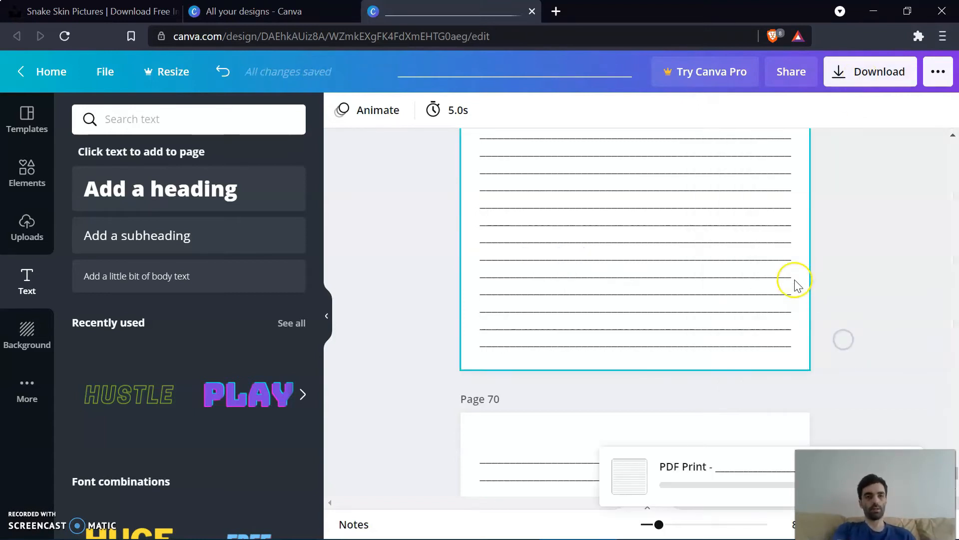
pyautogui.write('70 lines')
pyautogui.press('Return')
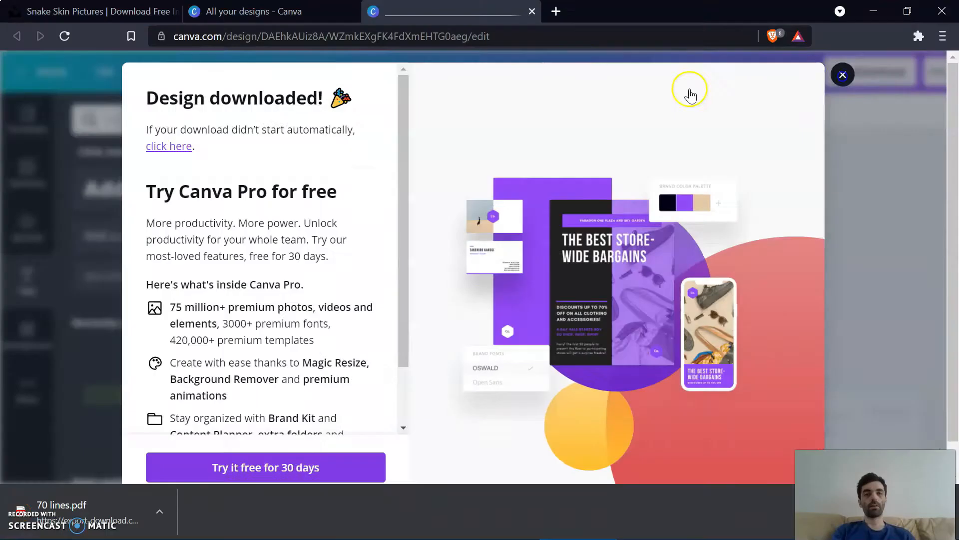
pyautogui.press('Escape')
# Open smallpdf.com in a new browser tab
pyautogui.click(552, 13)
pyautogui.write('s')
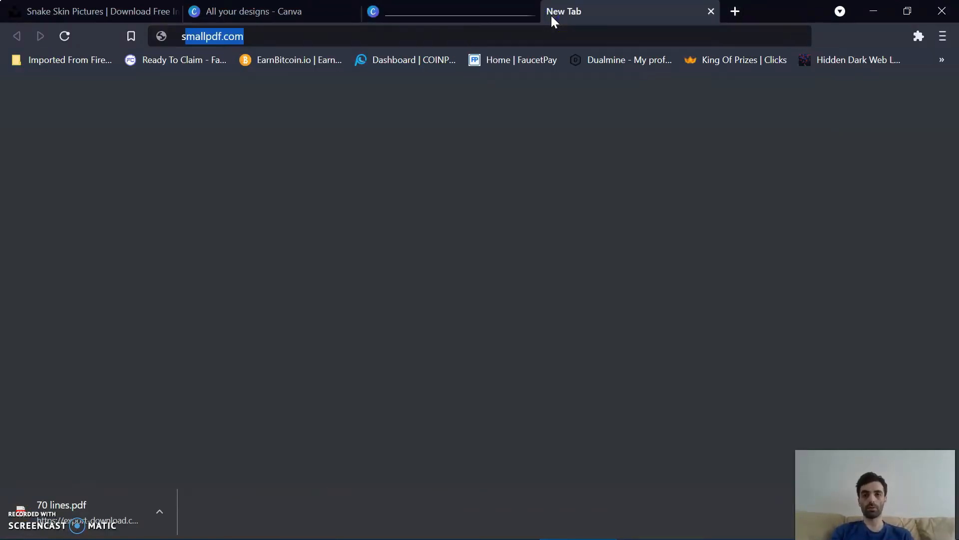
pyautogui.write('mall')
pyautogui.press('Return')
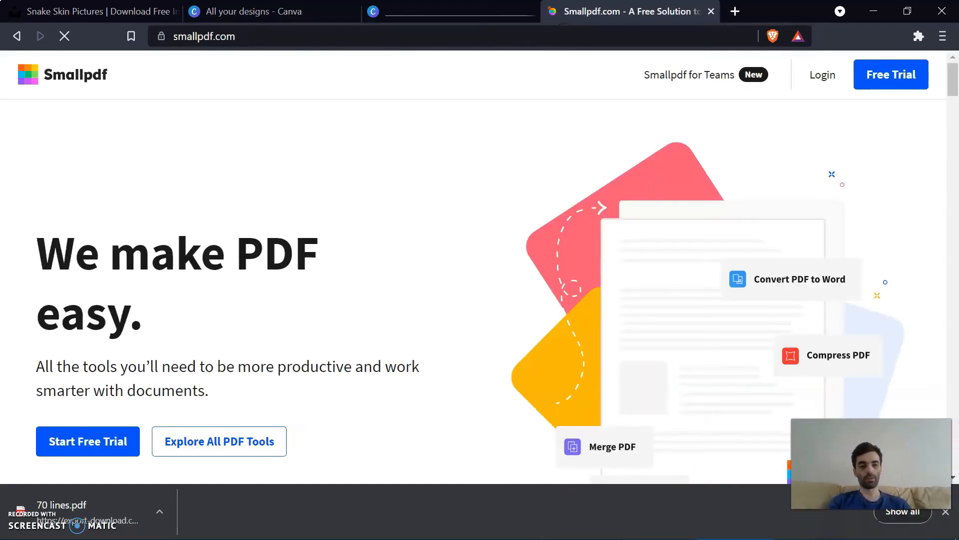
# Open Smallpdf's Merge PDF tool and upload 70 lines.pdf from the 6x9 folder
pyautogui.click(946, 511)
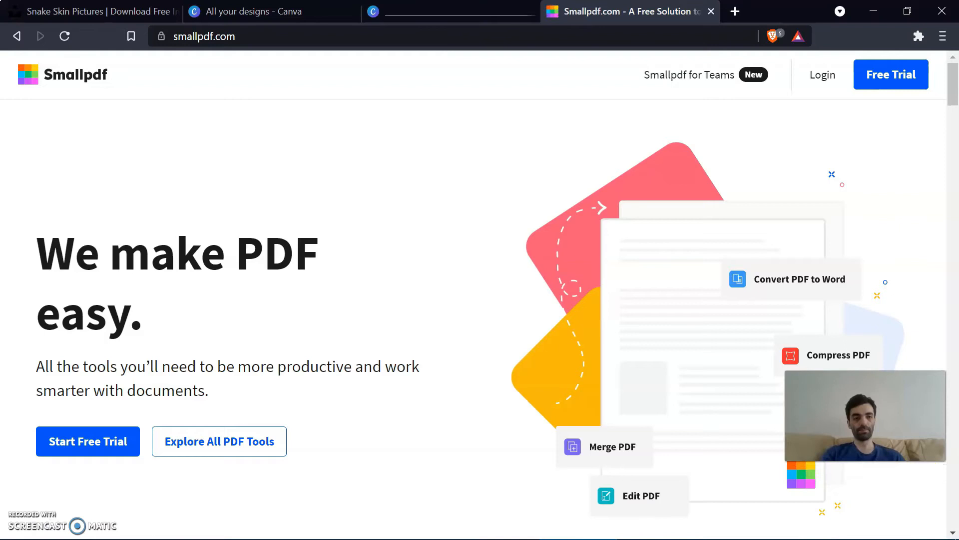
pyautogui.scroll(-7, 237, 398)
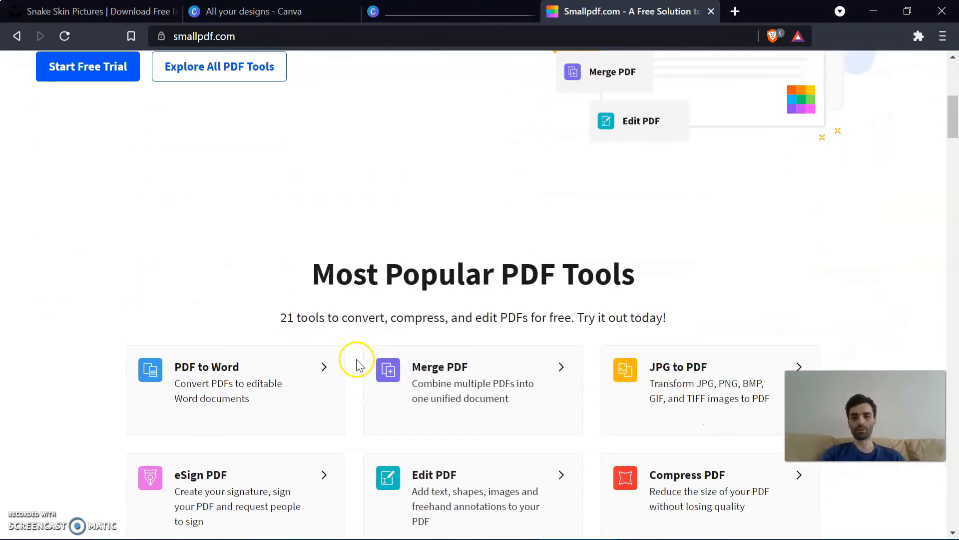
pyautogui.click(444, 379)
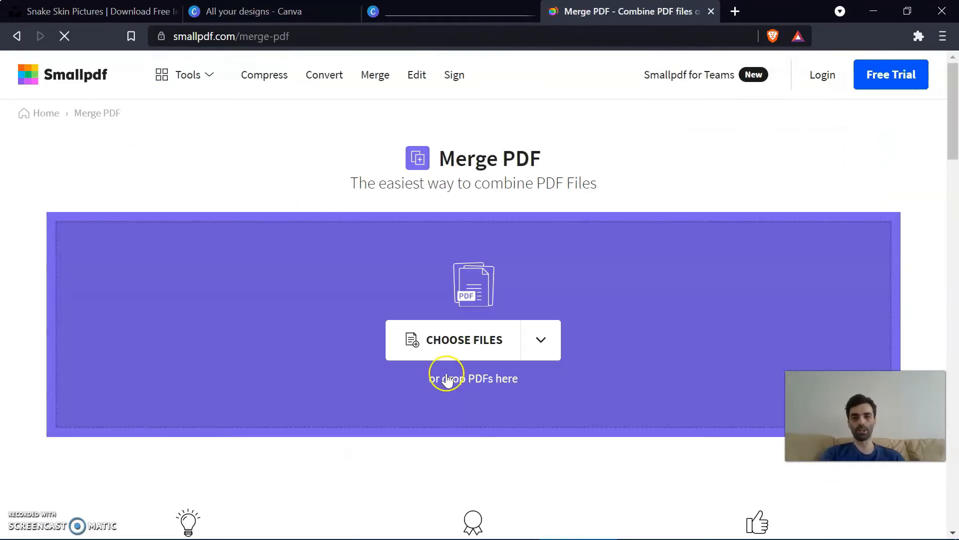
pyautogui.click(436, 350)
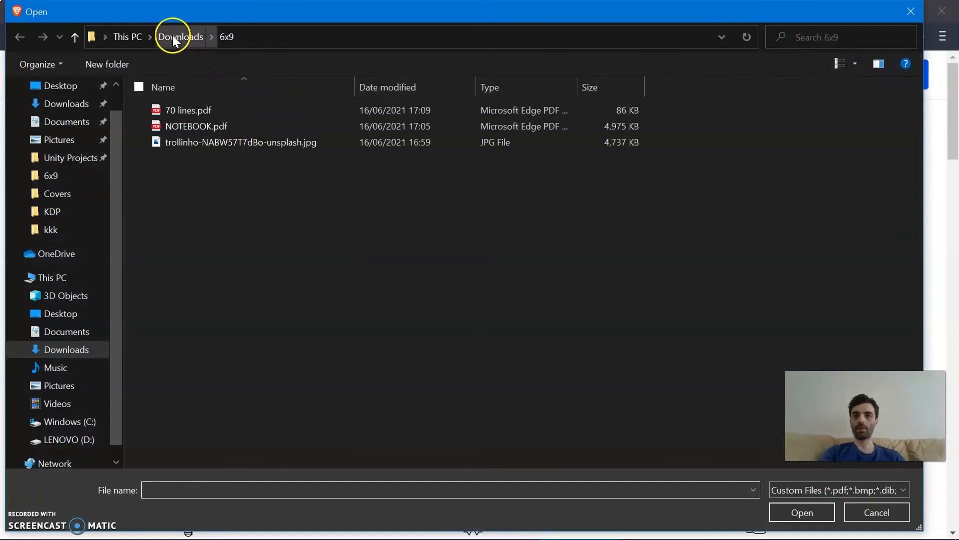
pyautogui.doubleClick(187, 111)
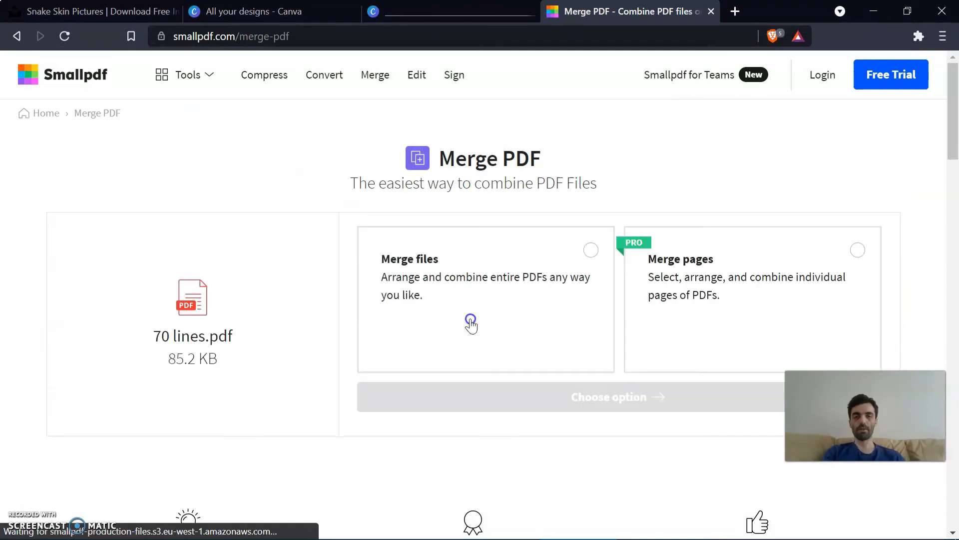
# Choose to merge whole files, add 70 lines.pdf a second time, and merge the two copies
pyautogui.click(470, 324)
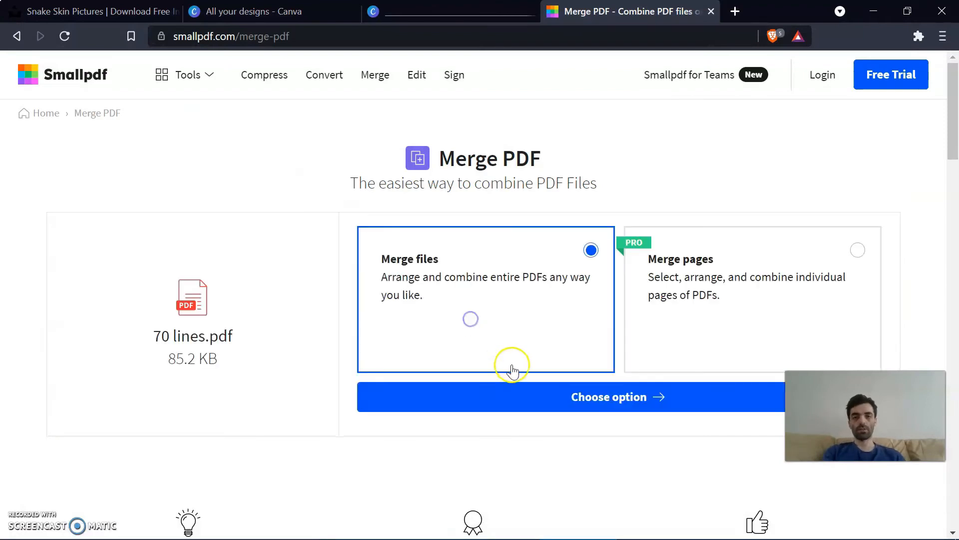
pyautogui.click(534, 394)
pyautogui.click(133, 500)
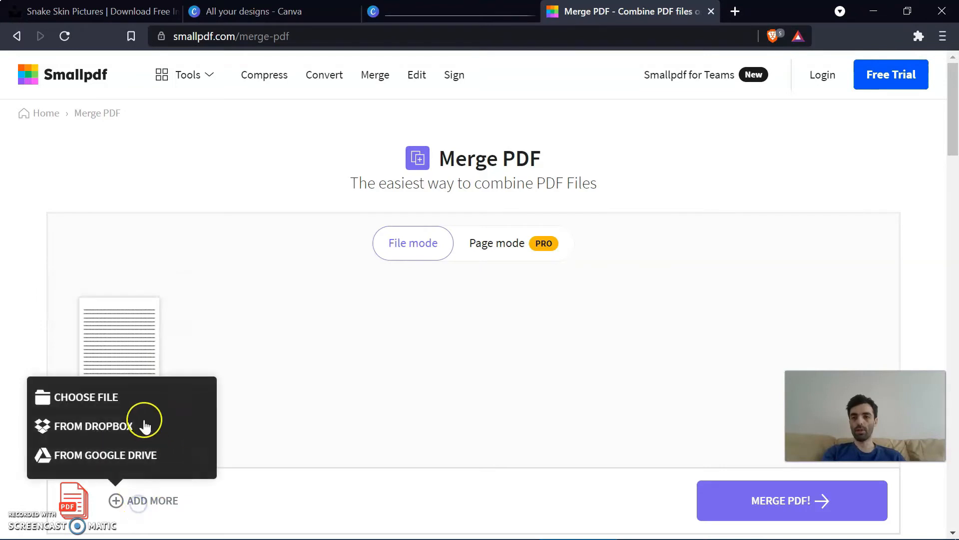
pyautogui.click(77, 394)
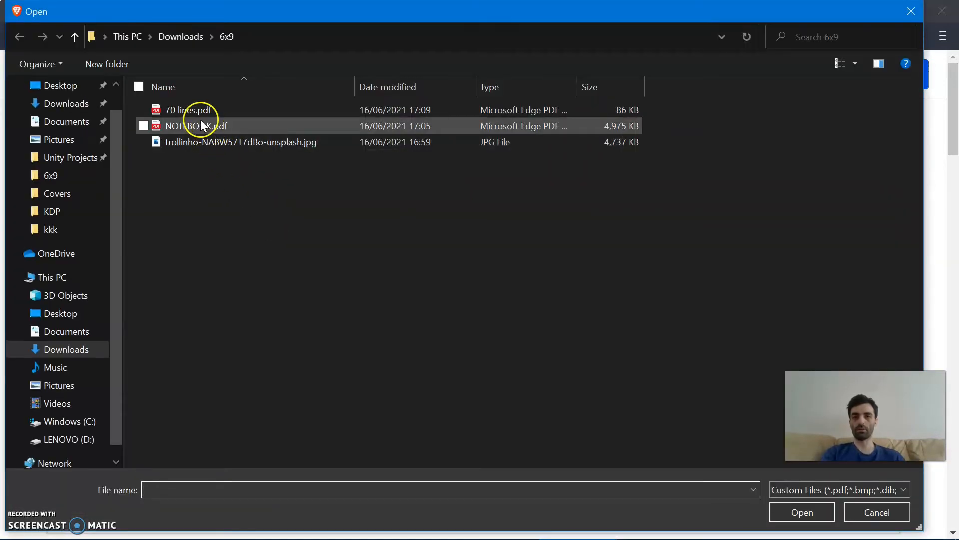
pyautogui.doubleClick(193, 111)
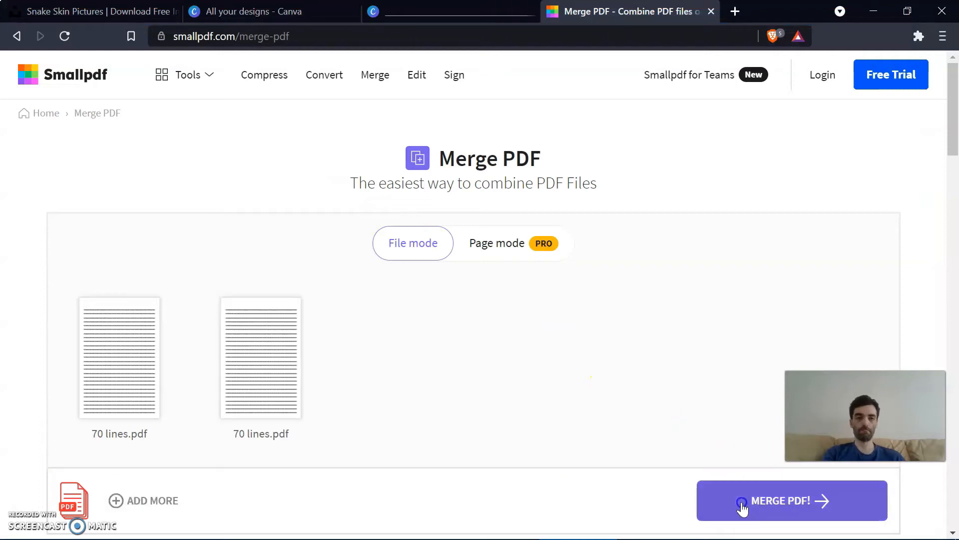
pyautogui.click(751, 506)
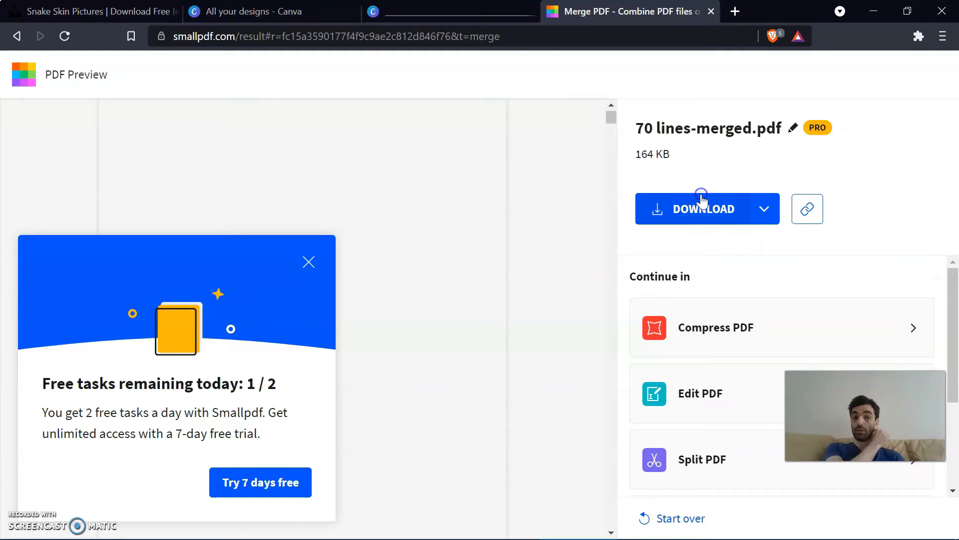
# Download the merged PDF to the 6x9 folder as 70 lines-merged.pdf and close the Smallpdf tab
pyautogui.click(691, 222)
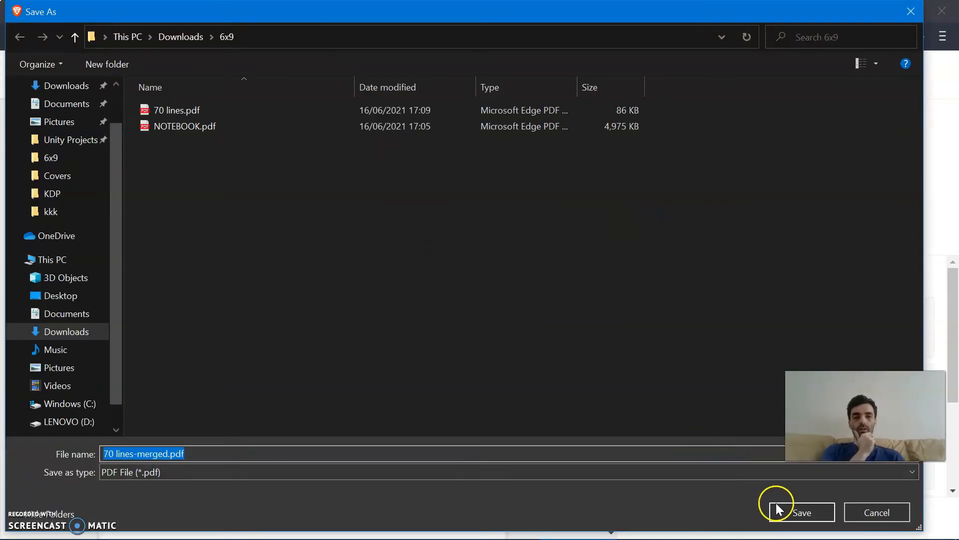
pyautogui.click(789, 510)
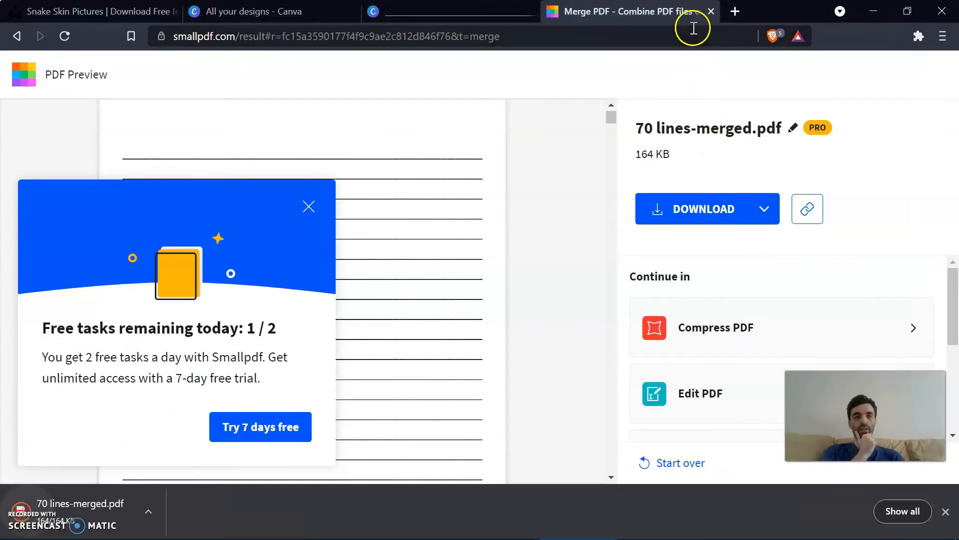
pyautogui.click(711, 11)
pyautogui.click(944, 511)
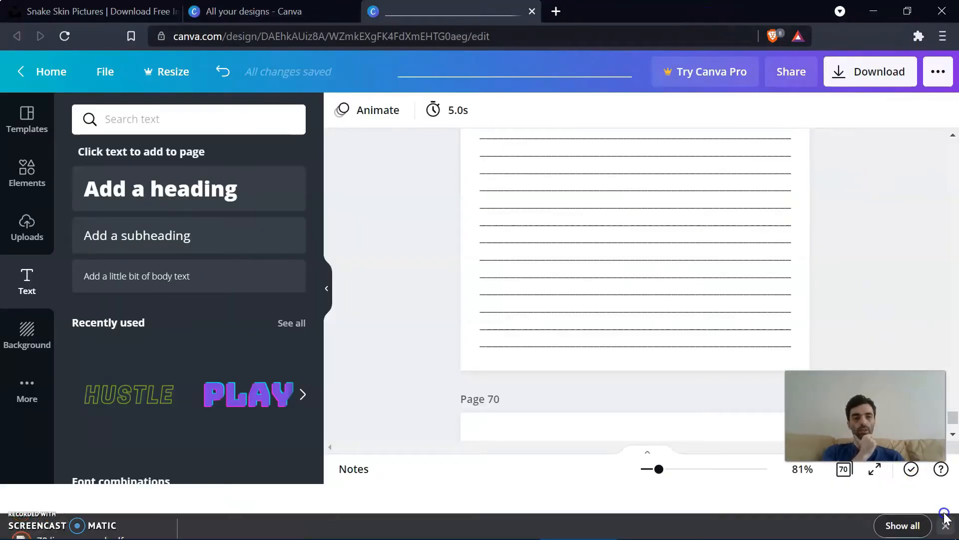
# Switch to Kindle Direct Publishing and start a new paperback titled NOTEBOOK, with the subtitle 140 Lined Pages Snake Skin design
pyautogui.click(265, 525)
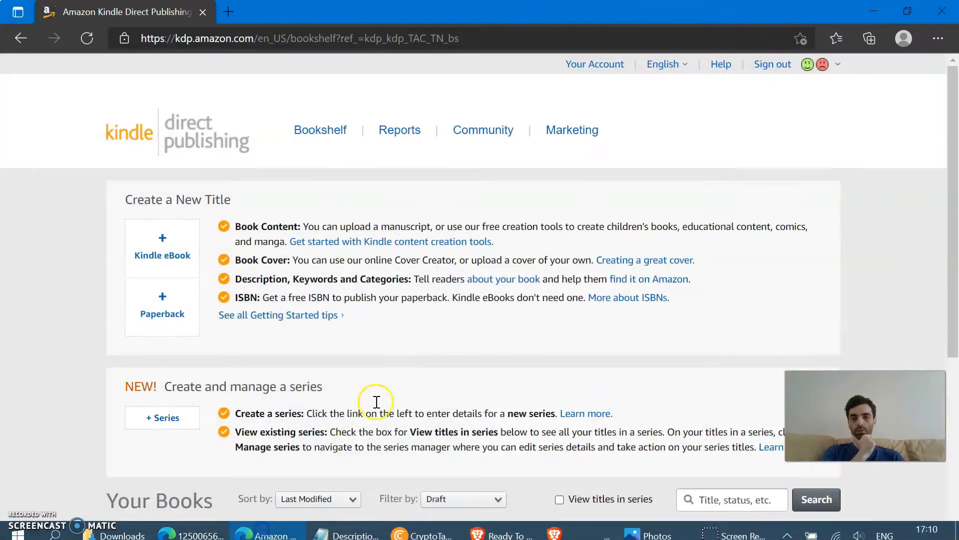
pyautogui.click(188, 313)
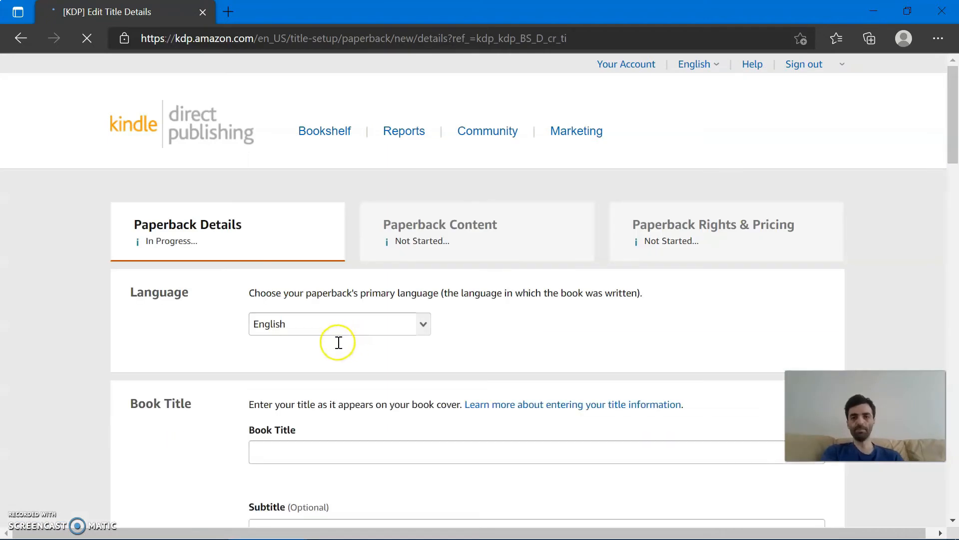
pyautogui.scroll(-3, 338, 342)
pyautogui.click(284, 313)
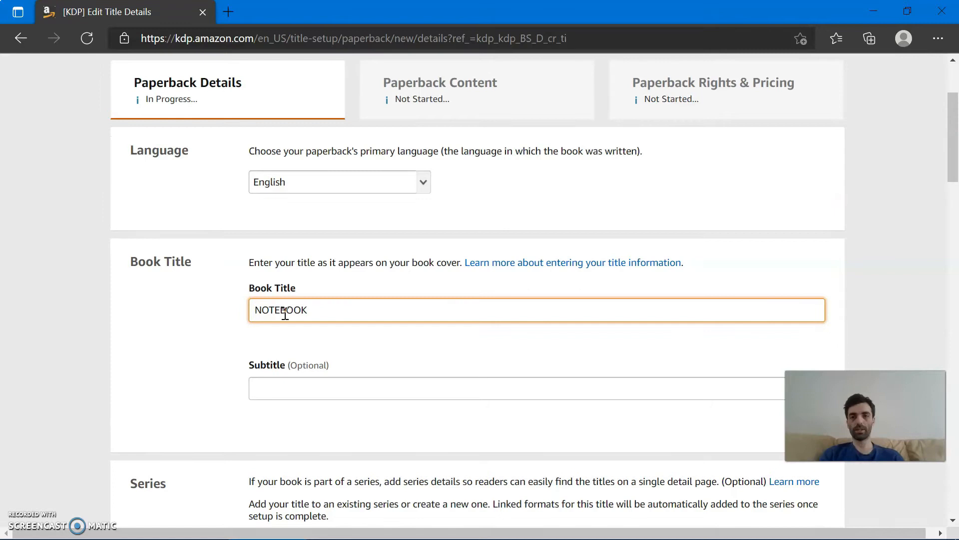
pyautogui.click(298, 389)
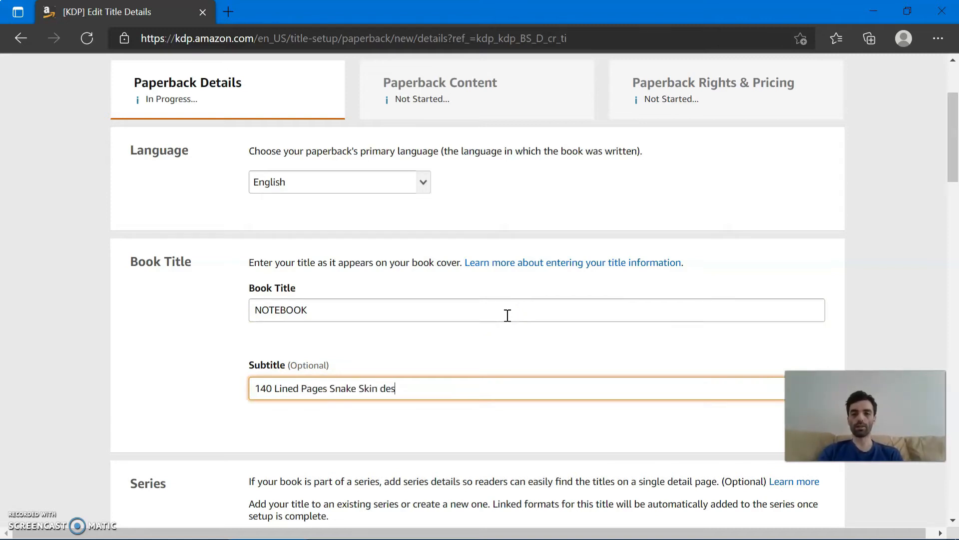
# Set the primary author to the saved brand name A1+ Classic Design
pyautogui.scroll(-10, 65, 295)
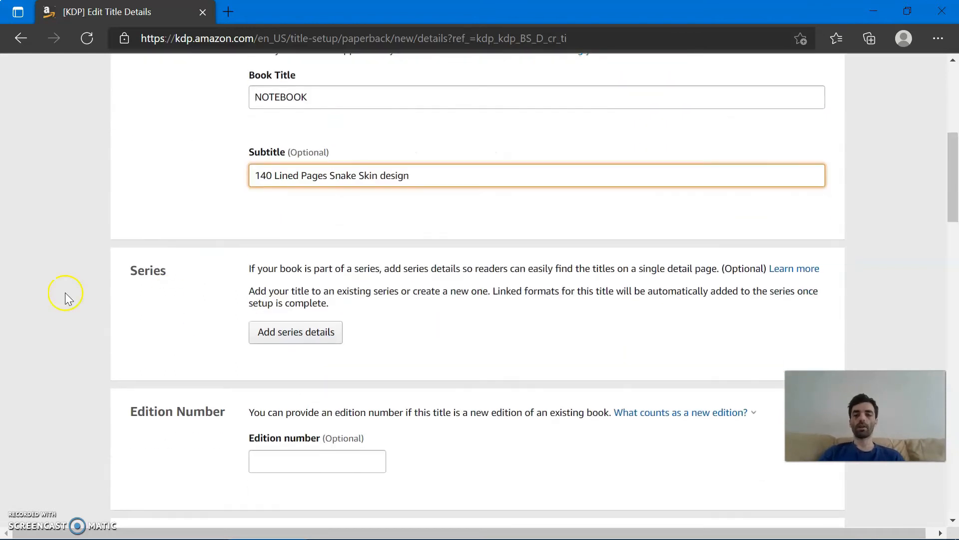
pyautogui.click(400, 225)
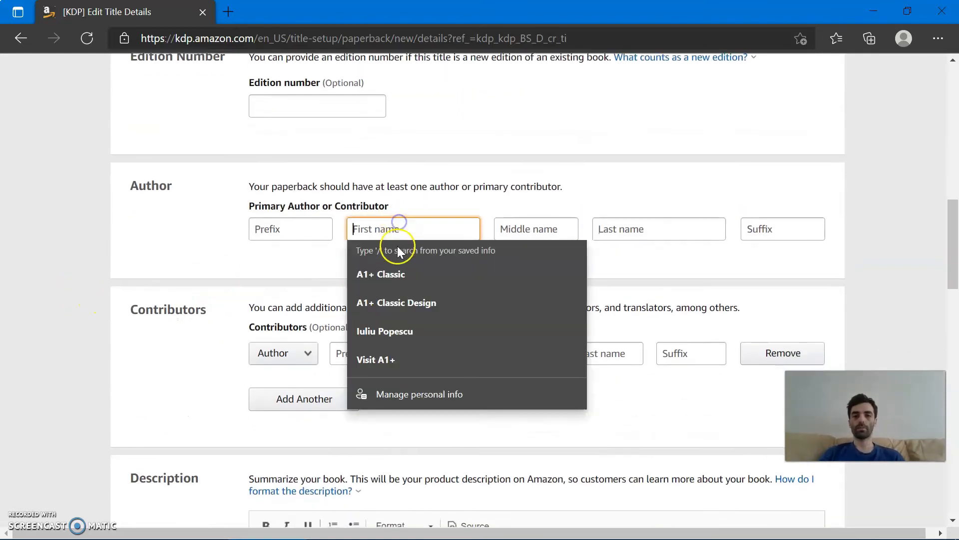
pyautogui.click(396, 302)
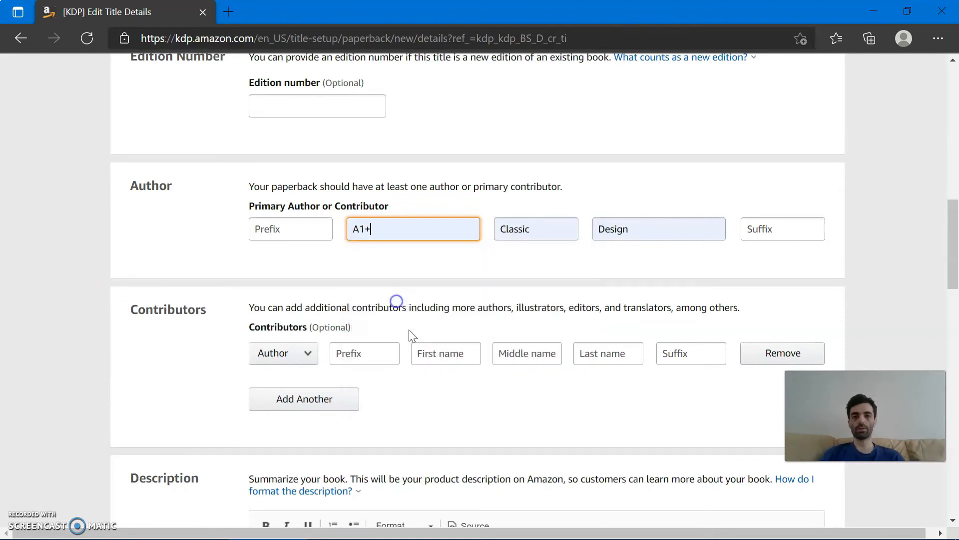
# Start a bulleted list in the book description and copy the feature paragraphs from Description.txt in Notepad
pyautogui.scroll(-7, 218, 309)
pyautogui.click(353, 171)
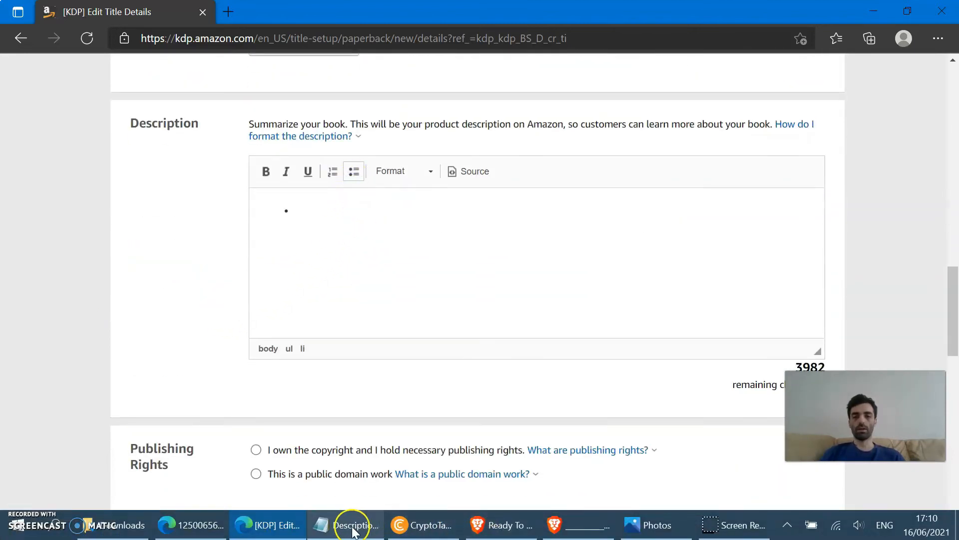
pyautogui.click(353, 526)
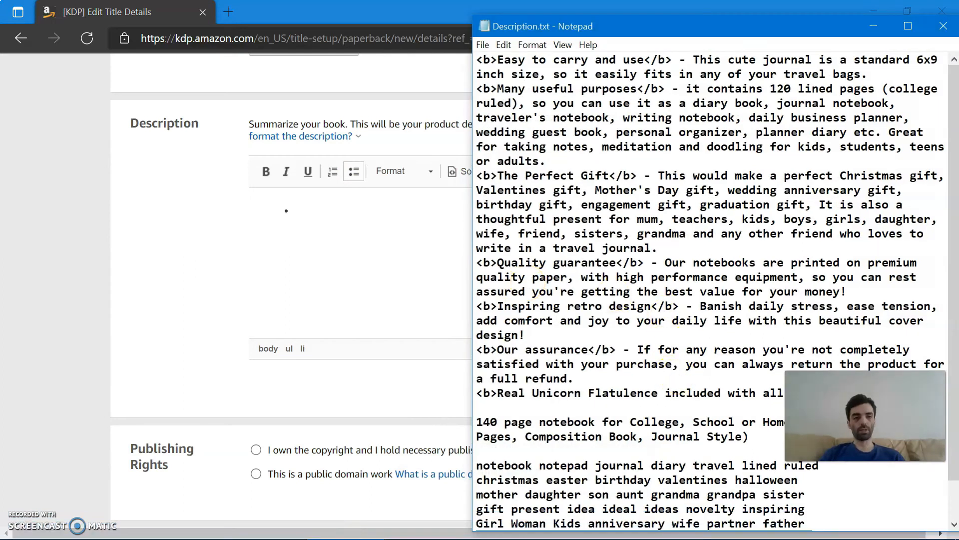
pyautogui.moveTo(865, 415); pyautogui.dragTo(880, 494)
pyautogui.moveTo(758, 439); pyautogui.dragTo(653, 415)
pyautogui.click(594, 405)
pyautogui.moveTo(918, 393); pyautogui.dragTo(477, 60)
pyautogui.hotkey('ctrl', 'c')
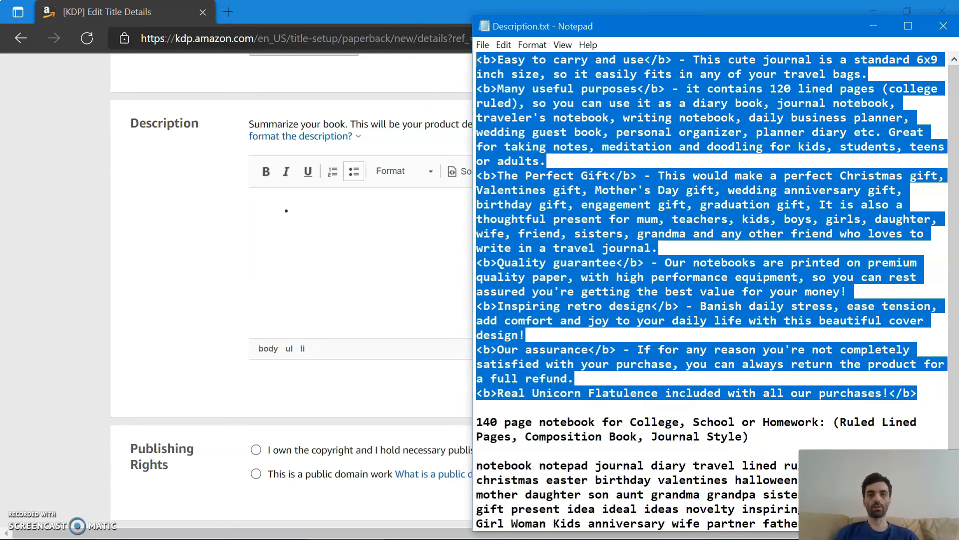
# Paste the copied text into the KDP book description and split it so each feature paragraph has its own bullet
pyautogui.click(333, 208)
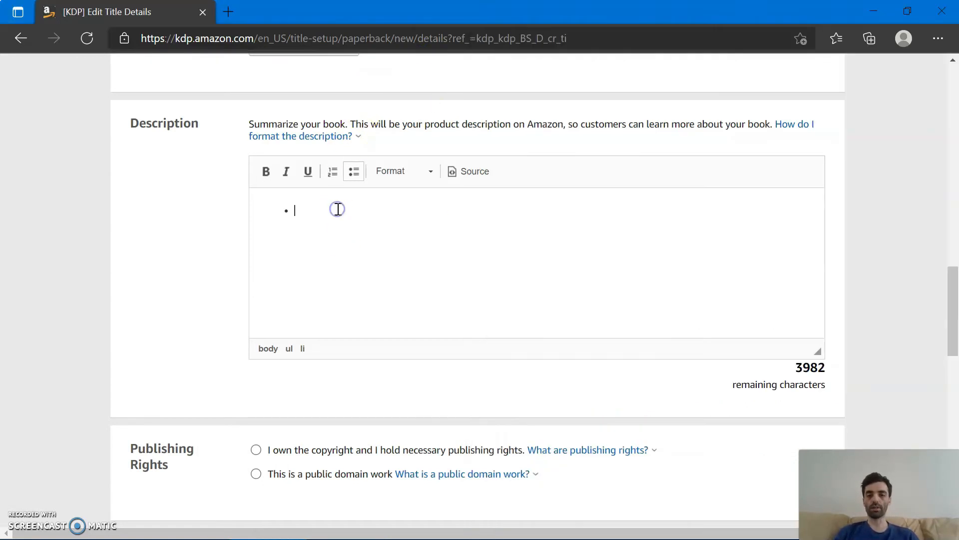
pyautogui.hotkey('ctrl', 'v')
pyautogui.scroll(2, 415, 262)
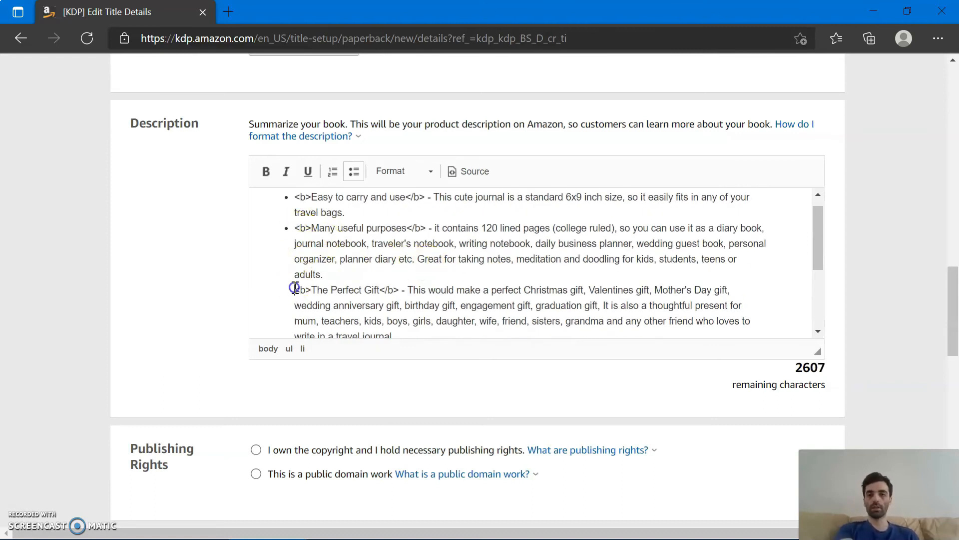
pyautogui.scroll(-2, 300, 270)
pyautogui.scroll(1, 301, 251)
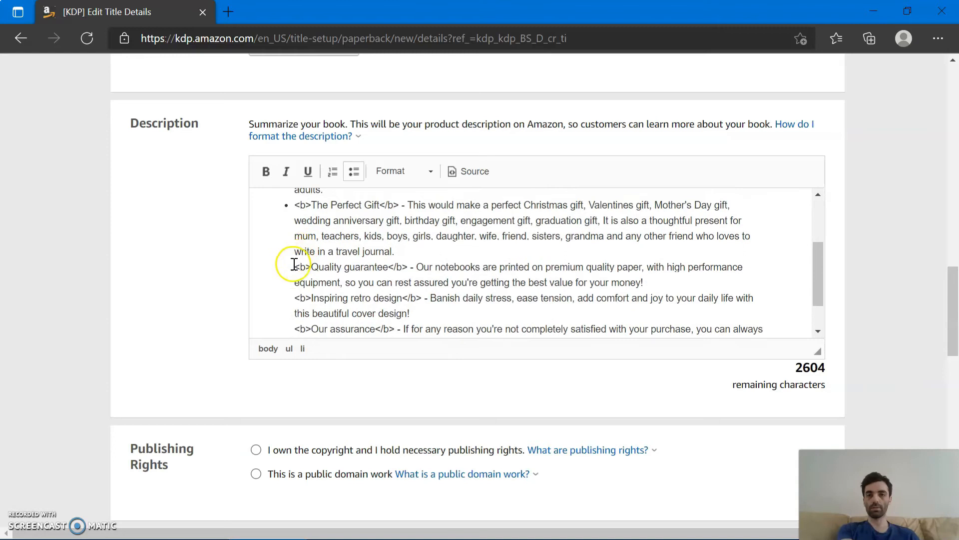
pyautogui.click(295, 268)
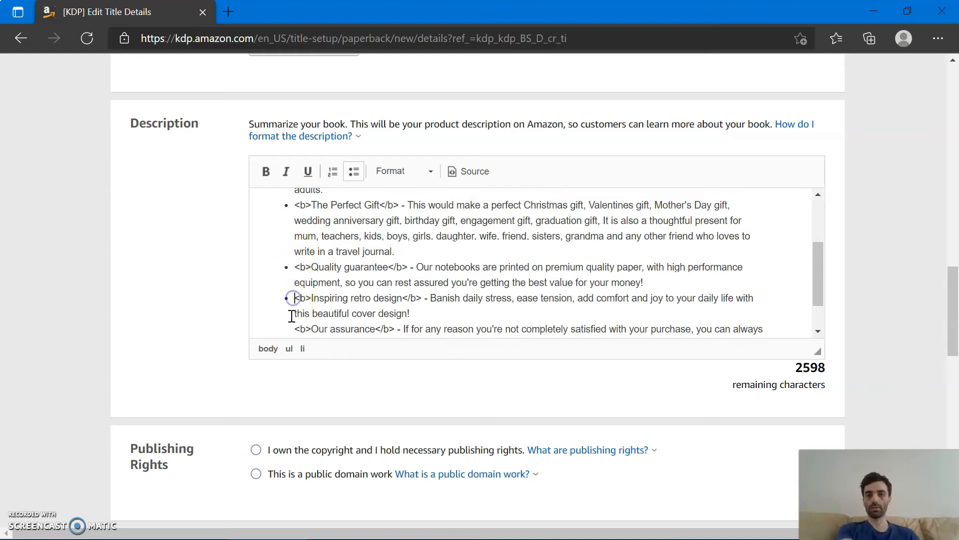
pyautogui.scroll(-1, 336, 302)
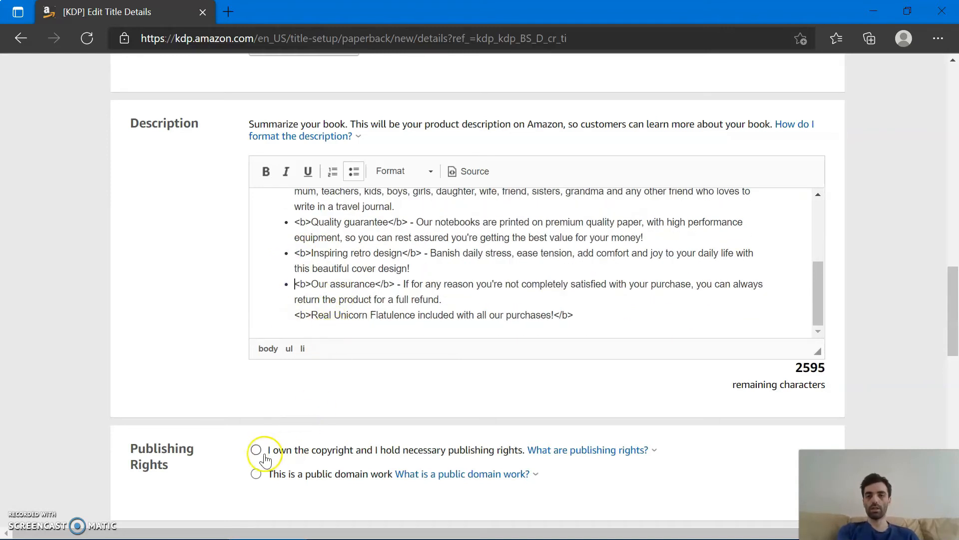
# Declare ownership of the copyright and publishing rights, and enter notebook notepad college journal as the first keyword
pyautogui.scroll(-6, 182, 381)
pyautogui.click(336, 257)
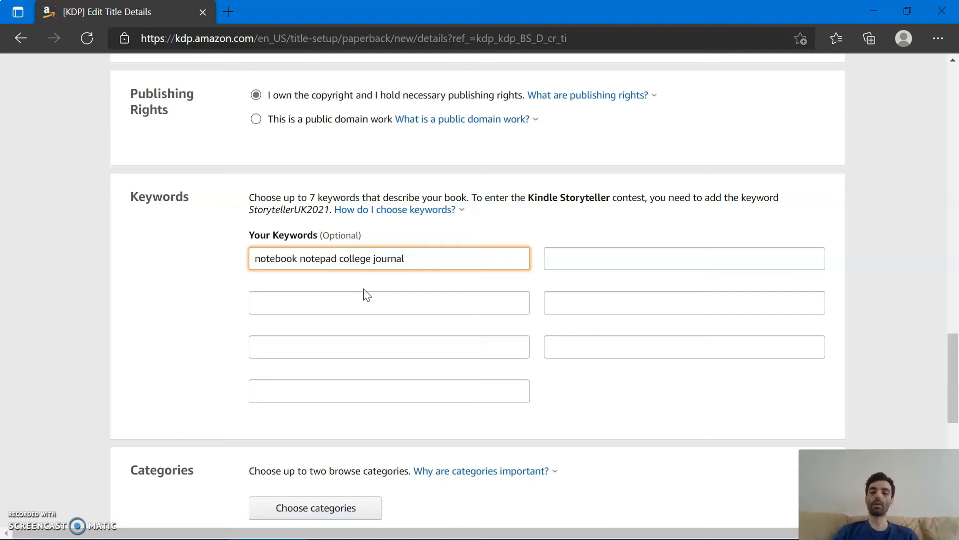
# Add the category Literary Collections > Diaries & Journals to the book and save the selection
pyautogui.scroll(-4, 365, 294)
pyautogui.click(350, 296)
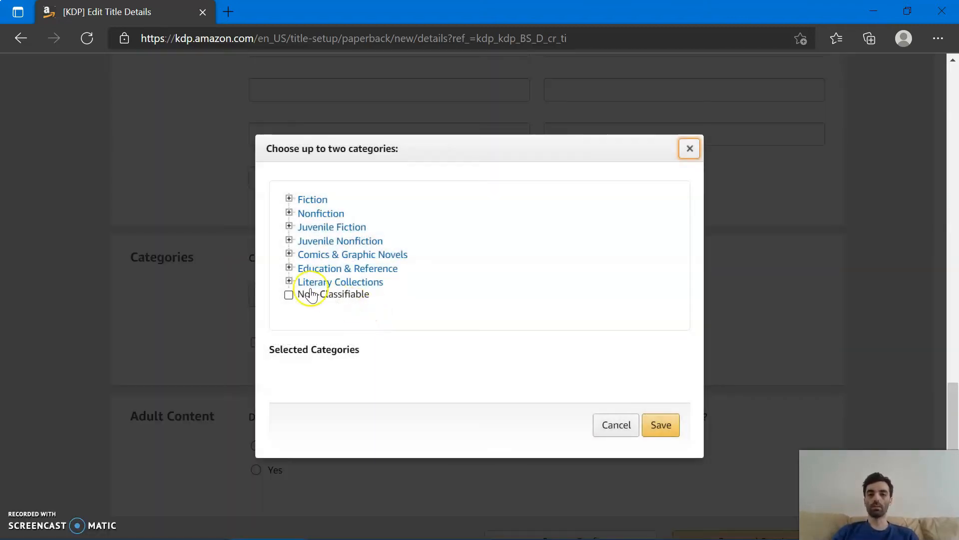
pyautogui.click(289, 282)
pyautogui.scroll(-2, 400, 291)
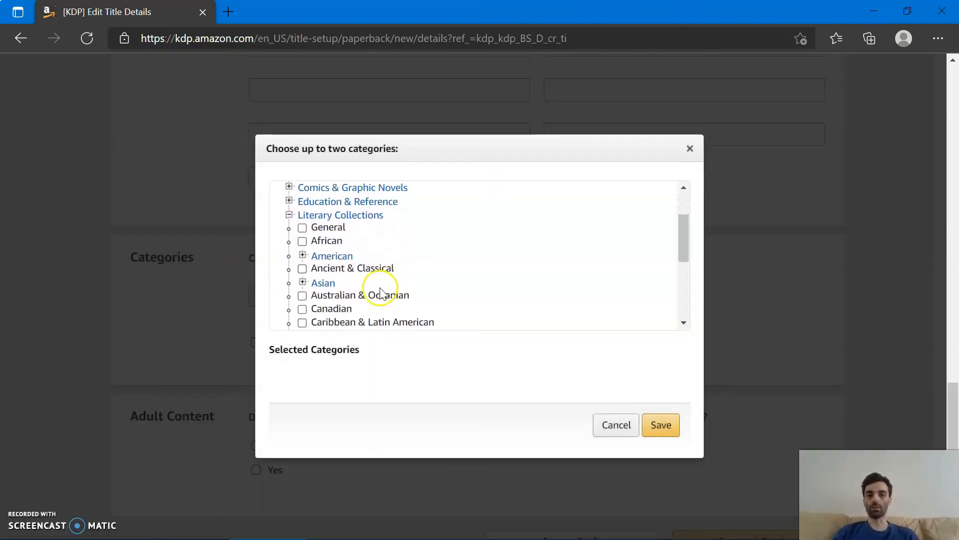
pyautogui.scroll(-2, 346, 312)
pyautogui.click(344, 292)
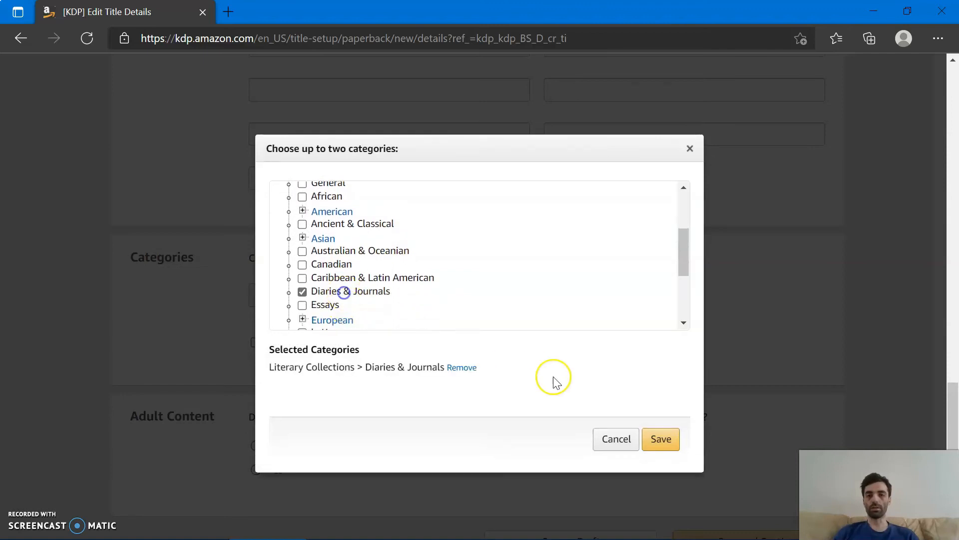
pyautogui.click(660, 439)
# Add the category Nonfiction > Nature > Animals > Reptiles & Amphibians as the second category and save the selection
pyautogui.click(338, 313)
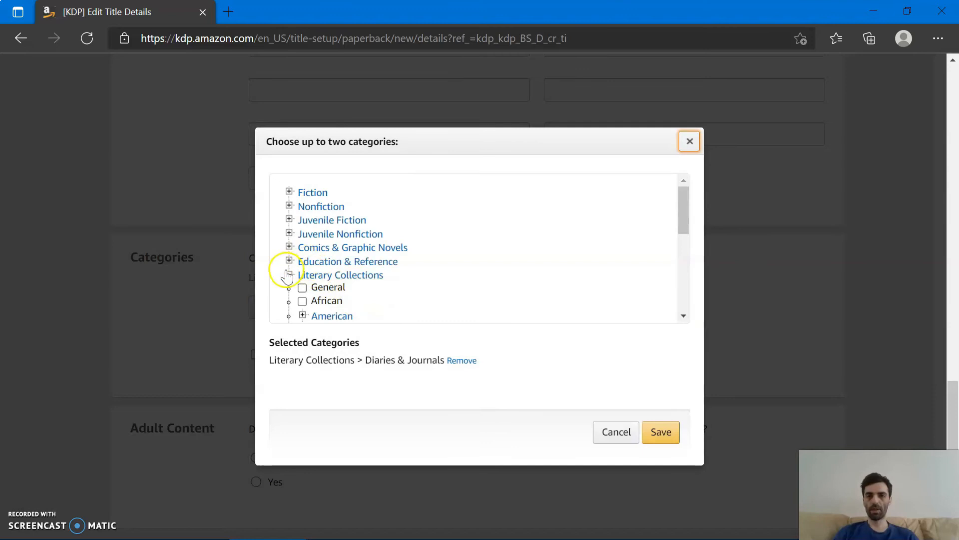
pyautogui.click(289, 274)
pyautogui.click(288, 205)
pyautogui.scroll(-7, 363, 240)
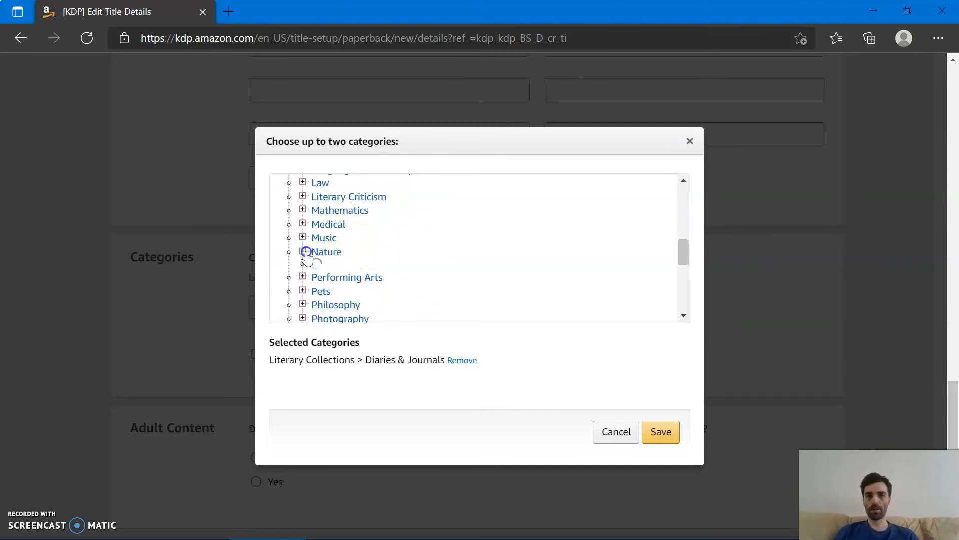
pyautogui.scroll(-1, 360, 250)
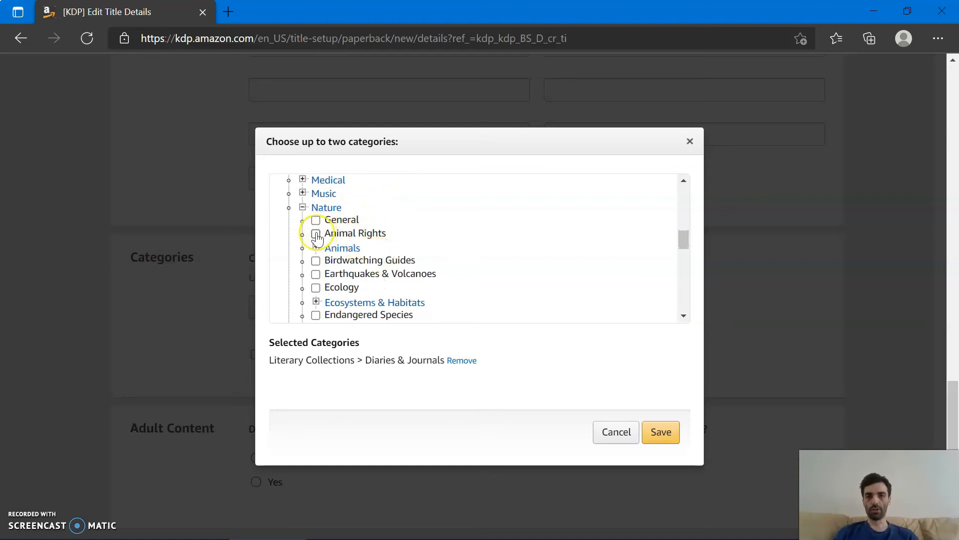
pyautogui.click(316, 248)
pyautogui.scroll(-3, 317, 252)
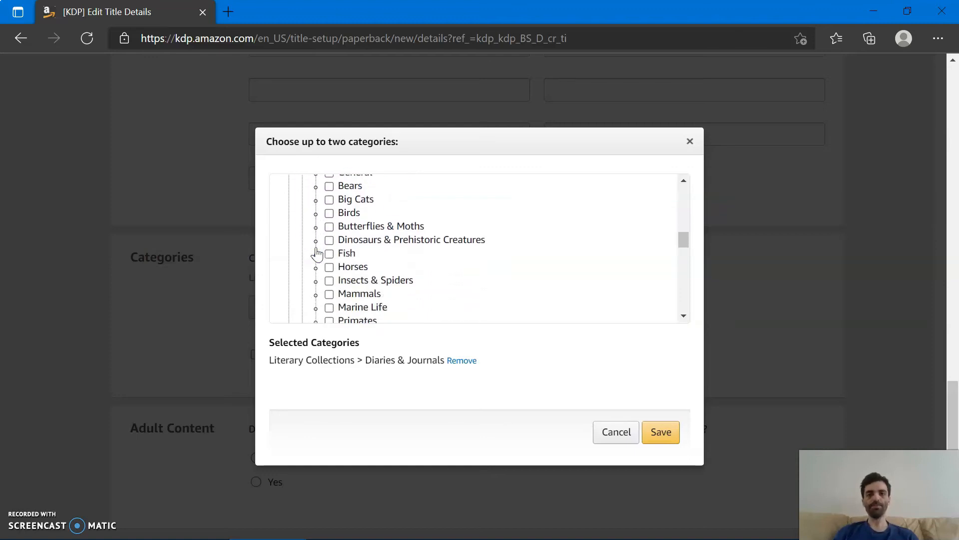
pyautogui.scroll(-2, 316, 252)
pyautogui.scroll(1, 317, 253)
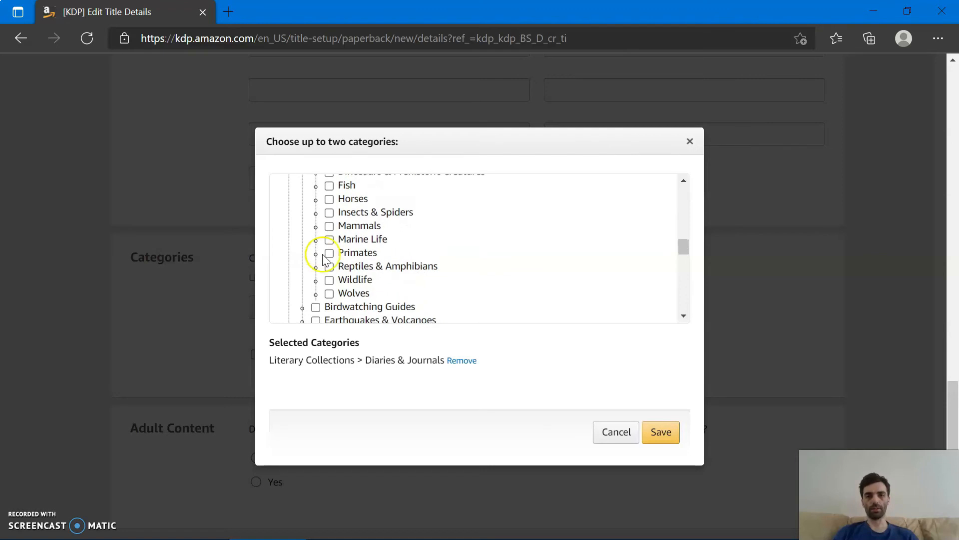
pyautogui.click(329, 267)
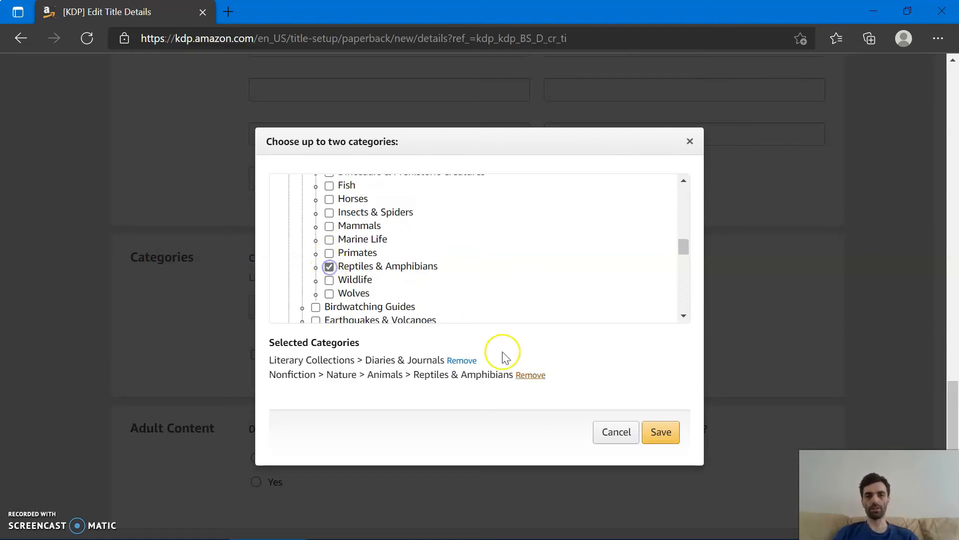
pyautogui.click(661, 435)
# Answer No to the adult content question, continue to the paperback content, and request a free KDP ISBN
pyautogui.scroll(-5, 419, 391)
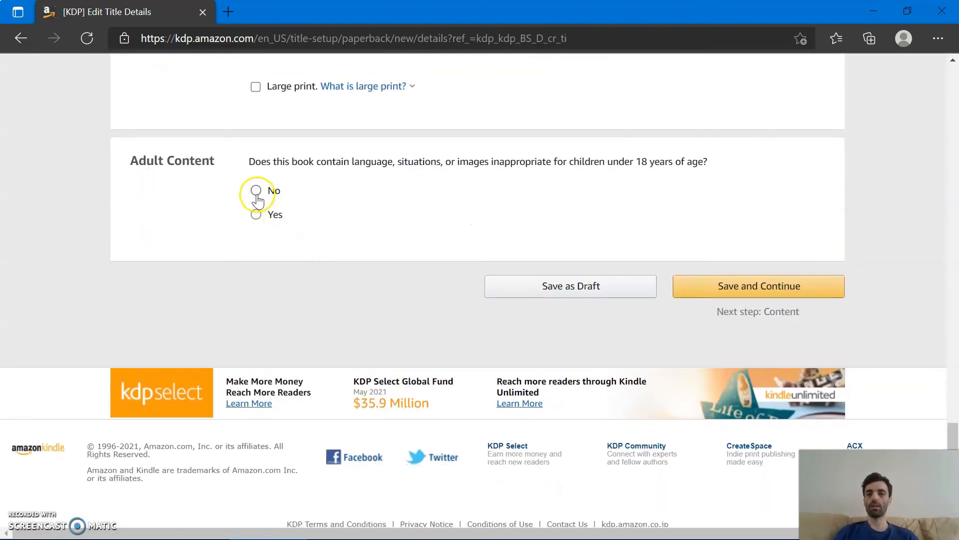
pyautogui.click(705, 287)
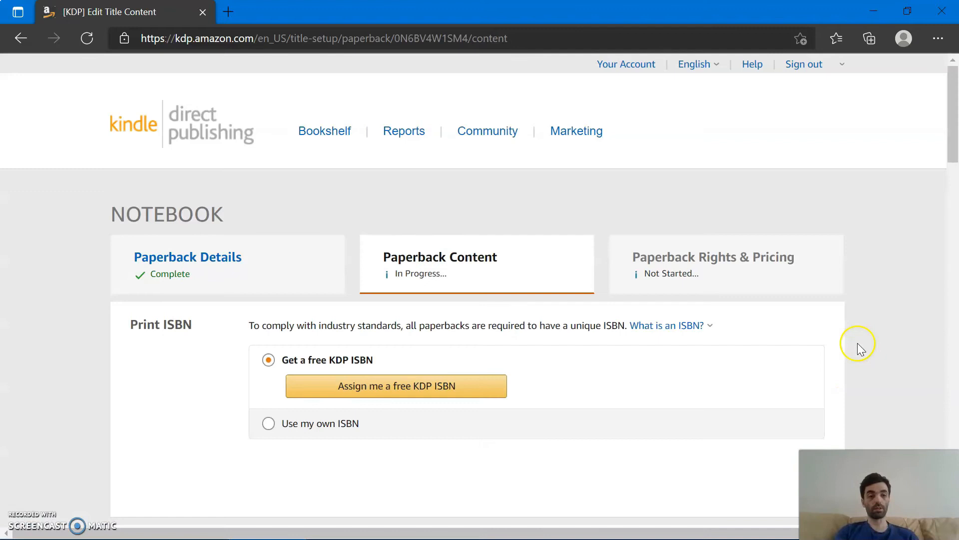
pyautogui.click(501, 386)
pyautogui.click(755, 339)
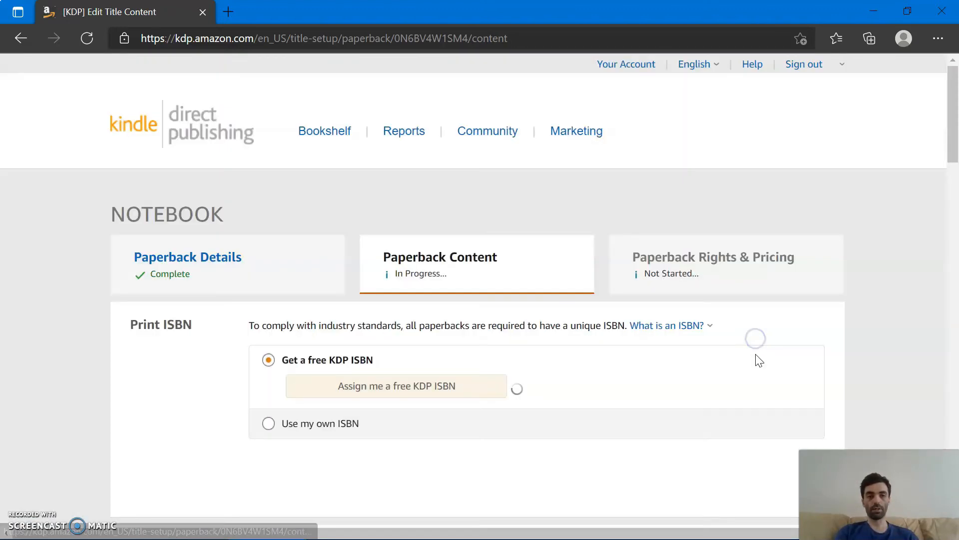
# Set the interior to Bleed (PDF only) and upload 140 Lined pages final.pdf from the KDP 6x9 folder as the manuscript
pyautogui.scroll(-10, 691, 327)
pyautogui.scroll(-1, 688, 333)
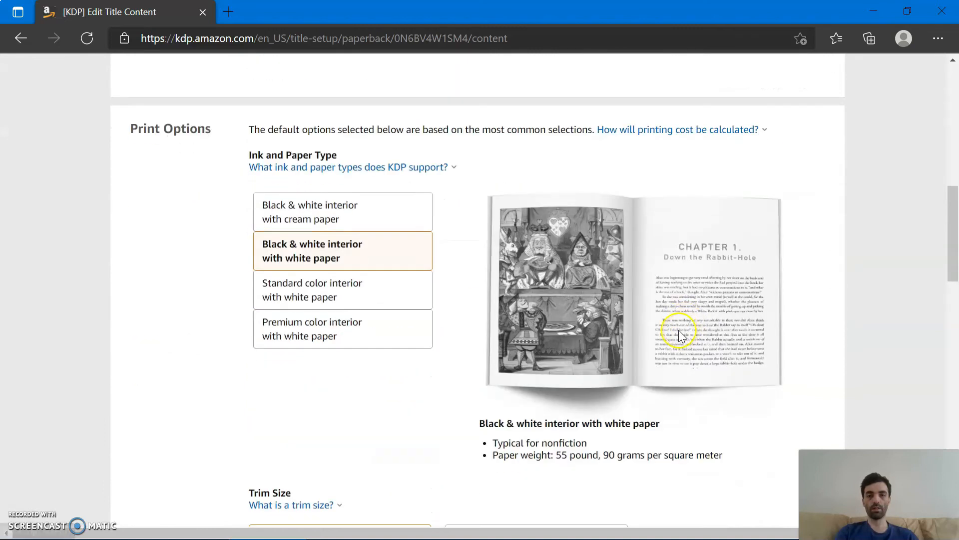
pyautogui.scroll(-5, 580, 350)
pyautogui.click(525, 359)
pyautogui.scroll(-5, 611, 365)
pyautogui.click(392, 346)
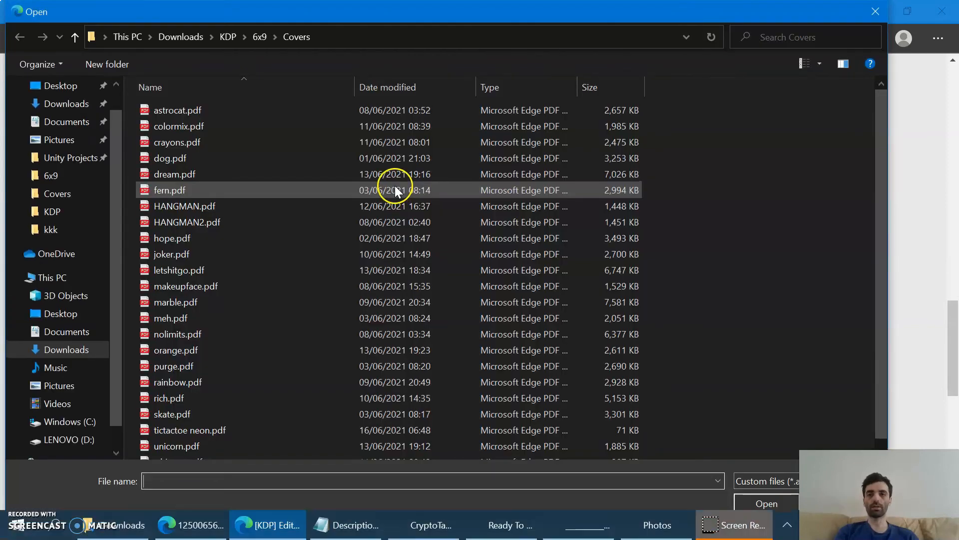
pyautogui.click(261, 37)
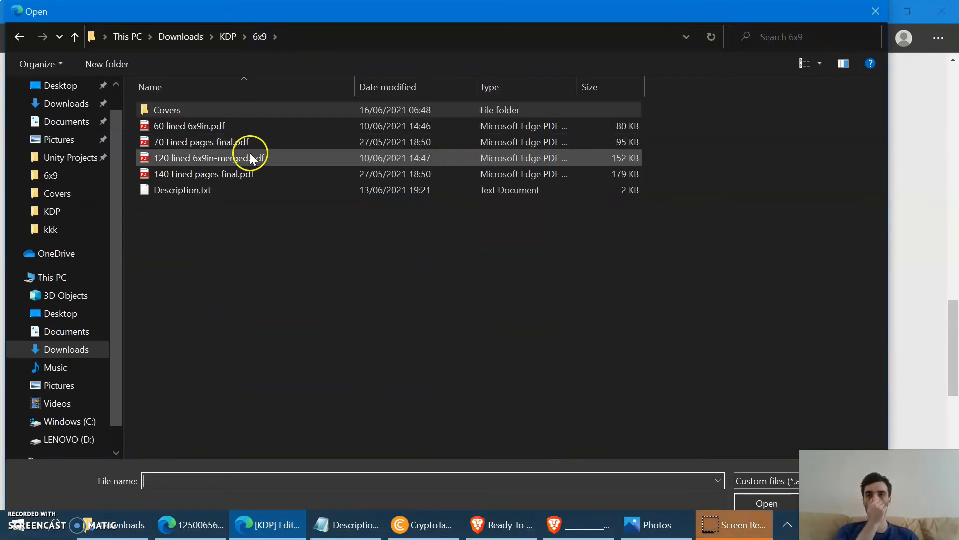
pyautogui.doubleClick(229, 173)
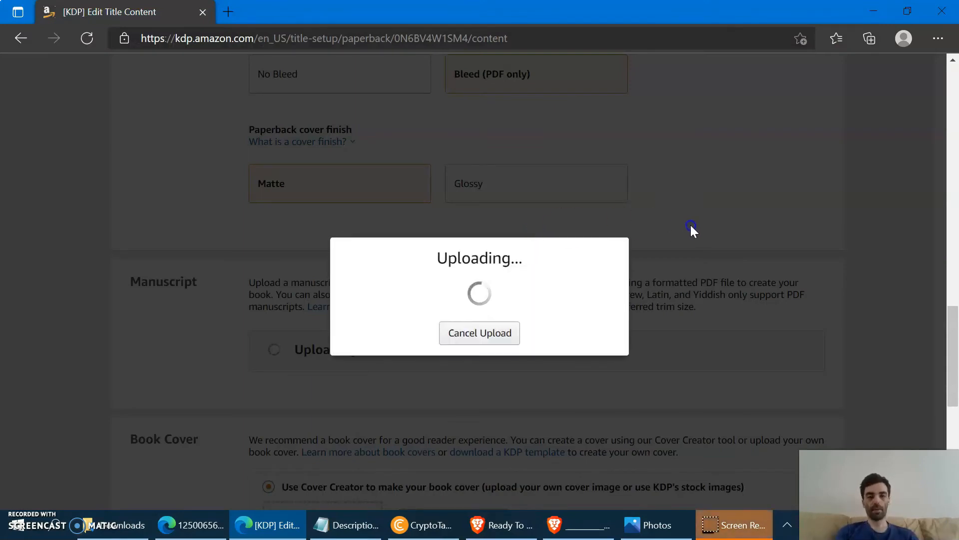
# Choose to upload an existing print-ready cover and upload the snake skin cover PDF from the 6x9 folder in Downloads
pyautogui.scroll(-4, 697, 232)
pyautogui.scroll(-4, 698, 250)
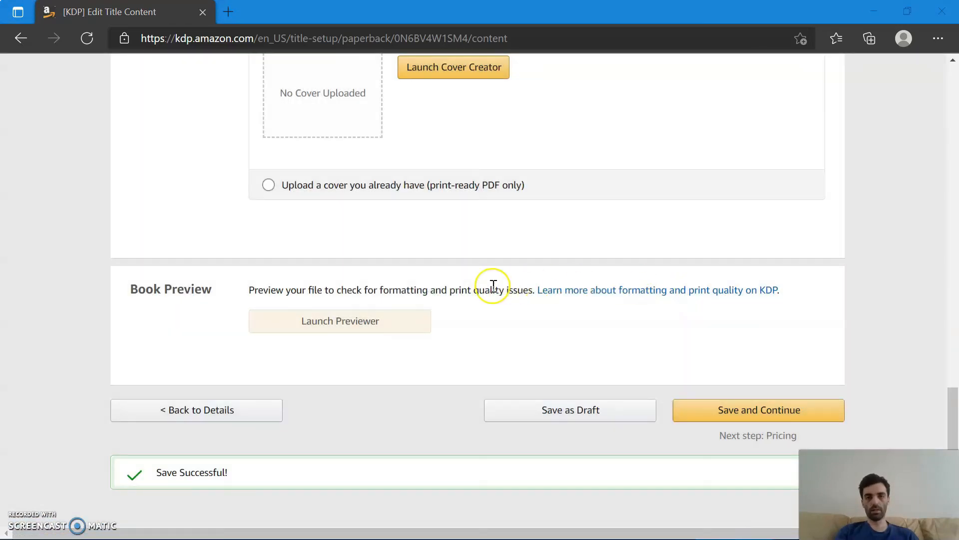
pyautogui.click(338, 189)
pyautogui.scroll(3, 447, 239)
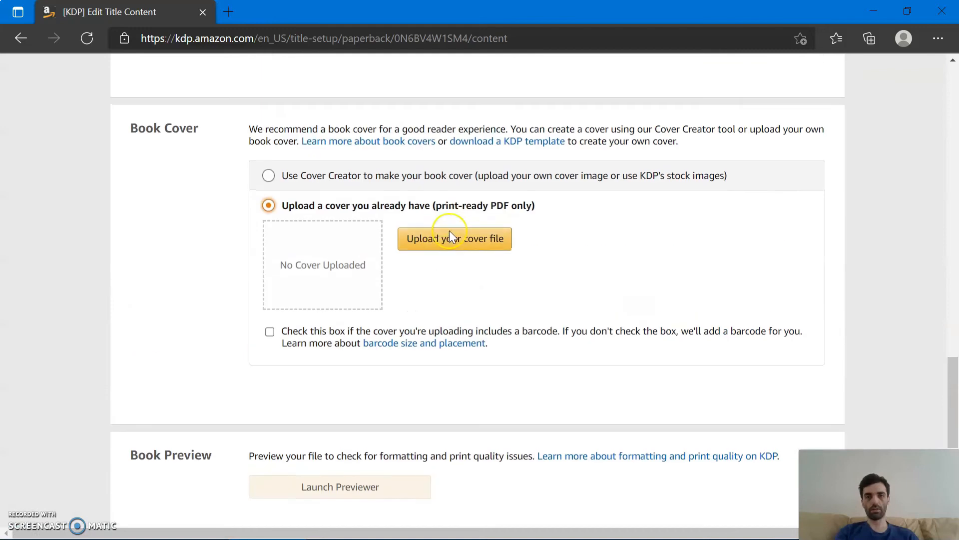
pyautogui.click(456, 242)
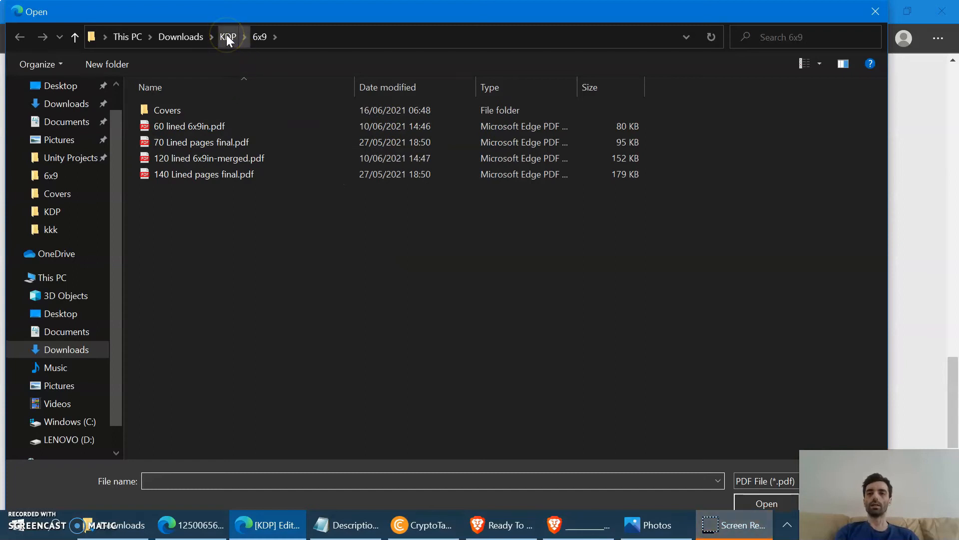
pyautogui.click(188, 37)
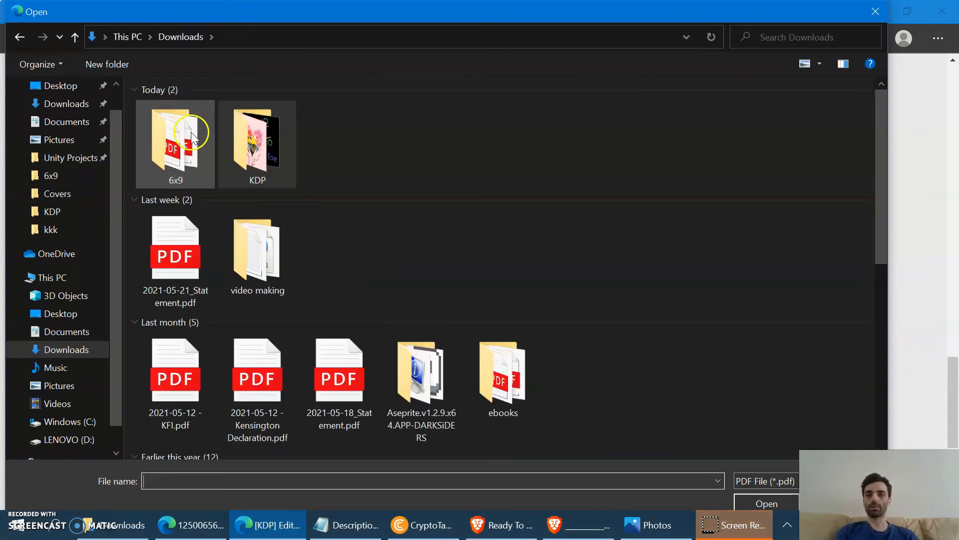
pyautogui.doubleClick(190, 136)
pyautogui.click(200, 145)
pyautogui.doubleClick(200, 145)
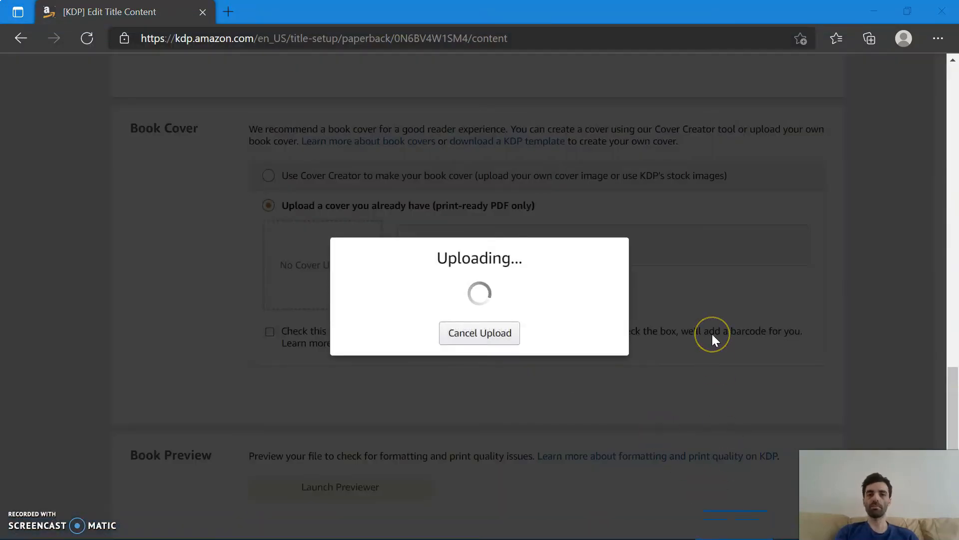
# Launch the print previewer for the book and read through the quality check notes
pyautogui.scroll(-5, 706, 337)
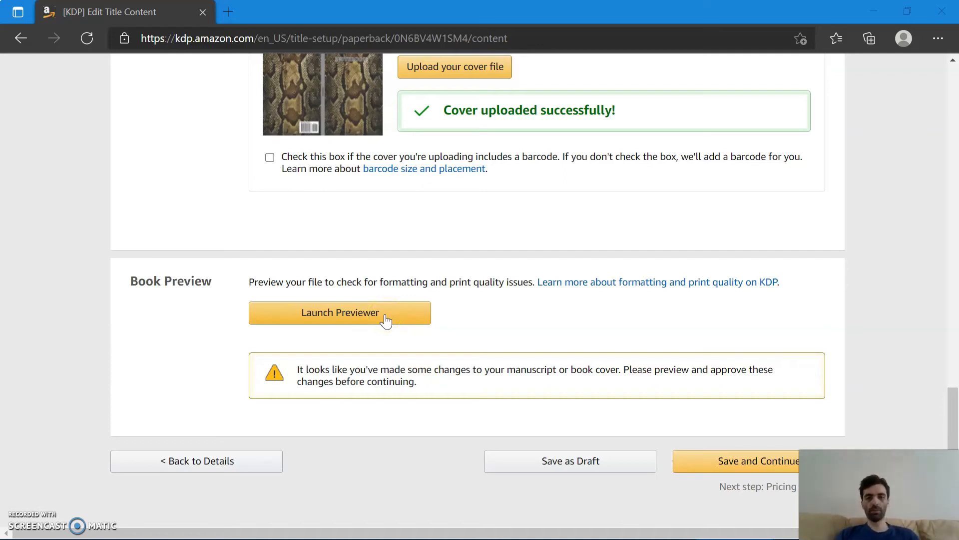
pyautogui.click(386, 316)
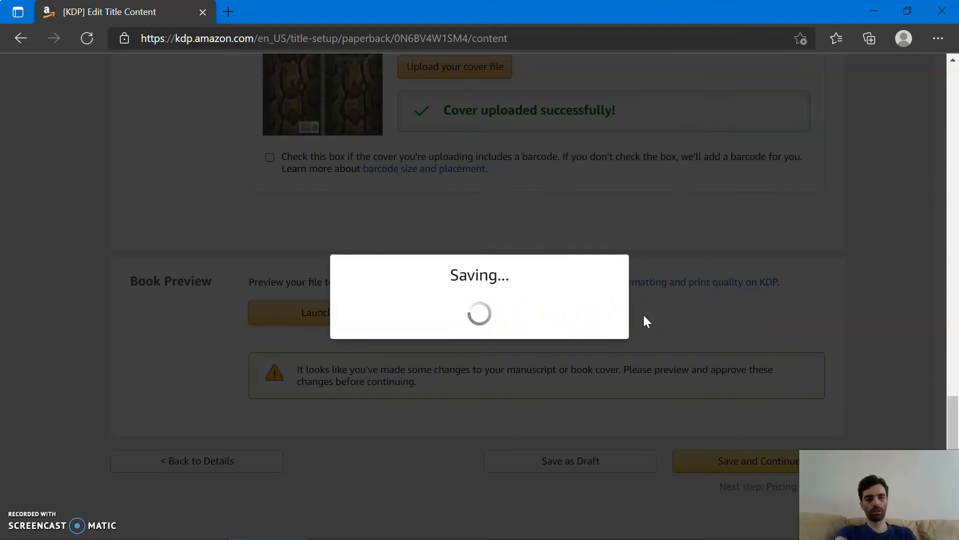
pyautogui.scroll(2, 630, 309)
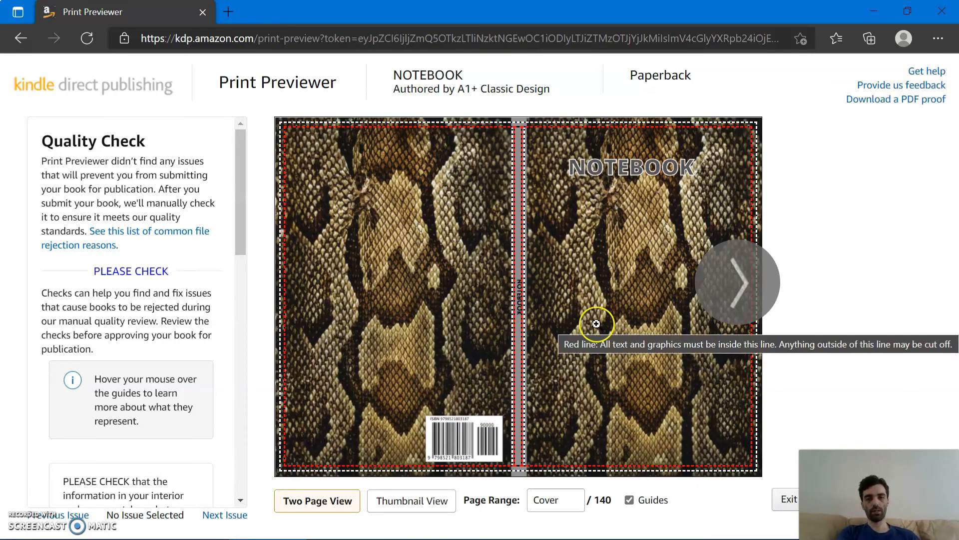
pyautogui.scroll(-8, 187, 332)
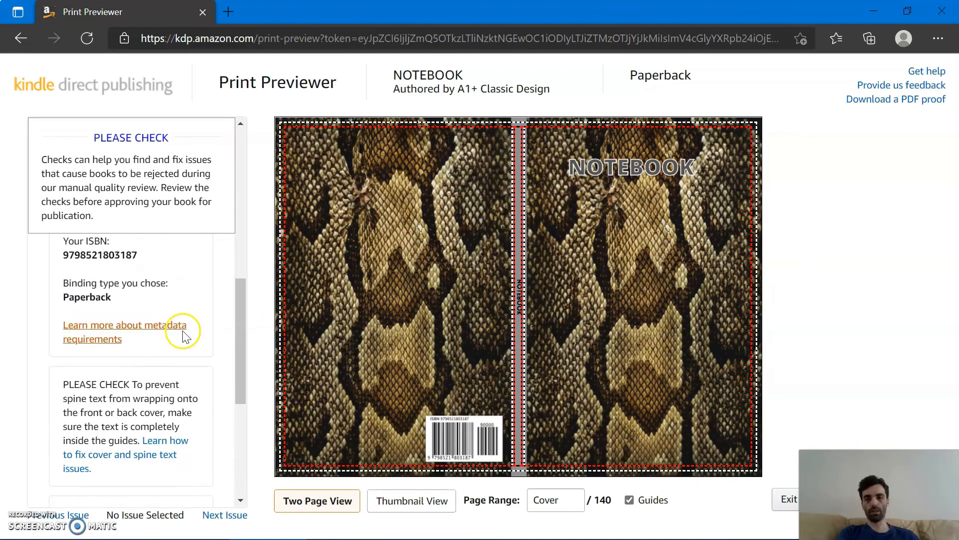
pyautogui.scroll(10, 184, 334)
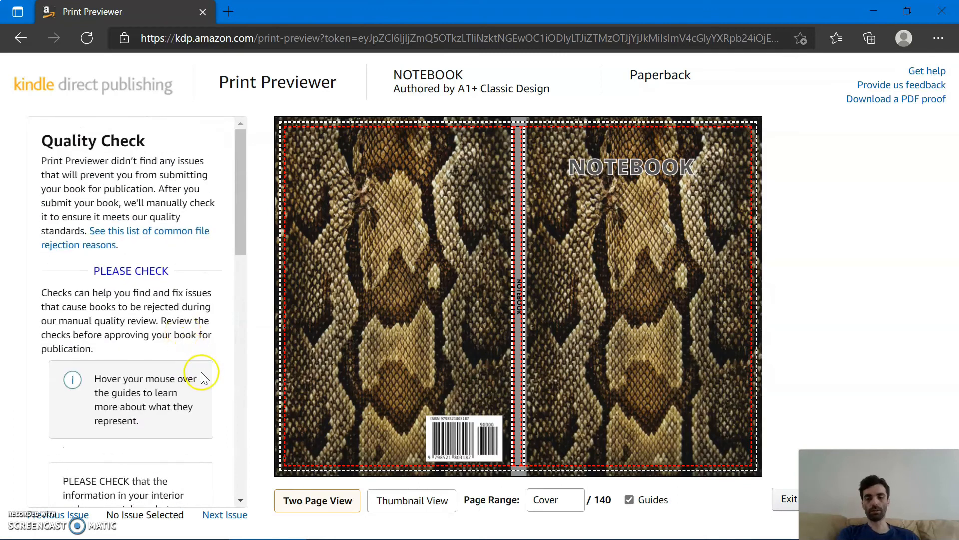
pyautogui.moveTo(878, 495); pyautogui.dragTo(870, 426)
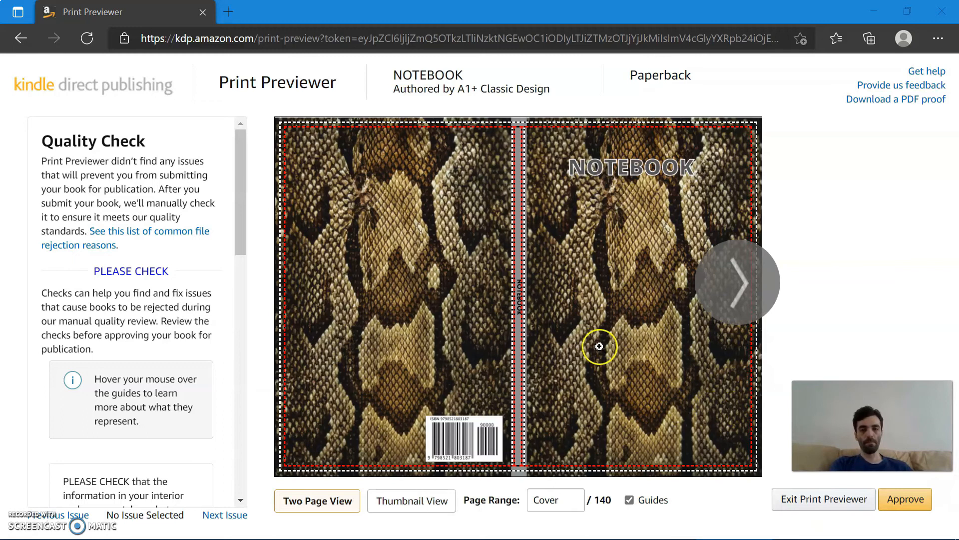
# Inspect the cover preview up close, checking the title, spine text, barcode and edges against the guide lines
pyautogui.click(581, 222)
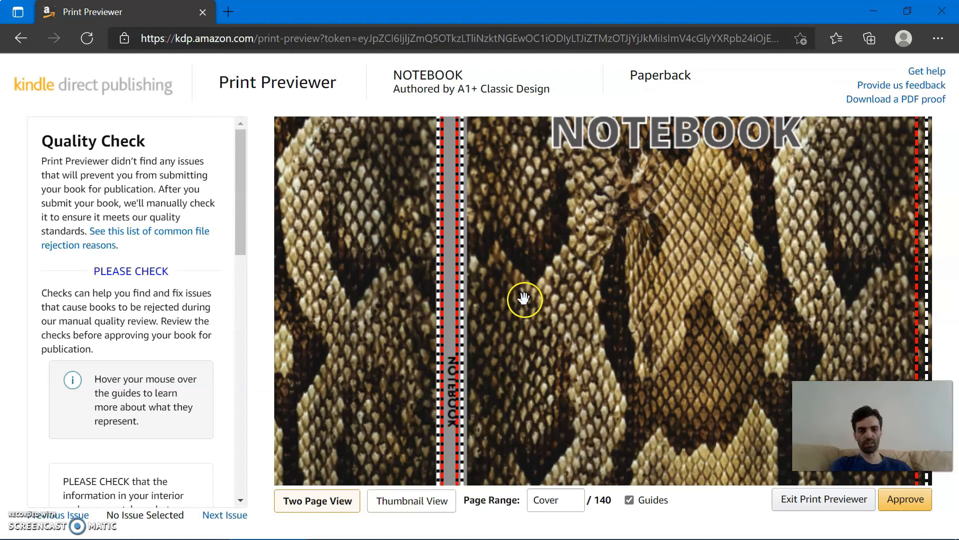
pyautogui.click(583, 325)
pyautogui.click(537, 310)
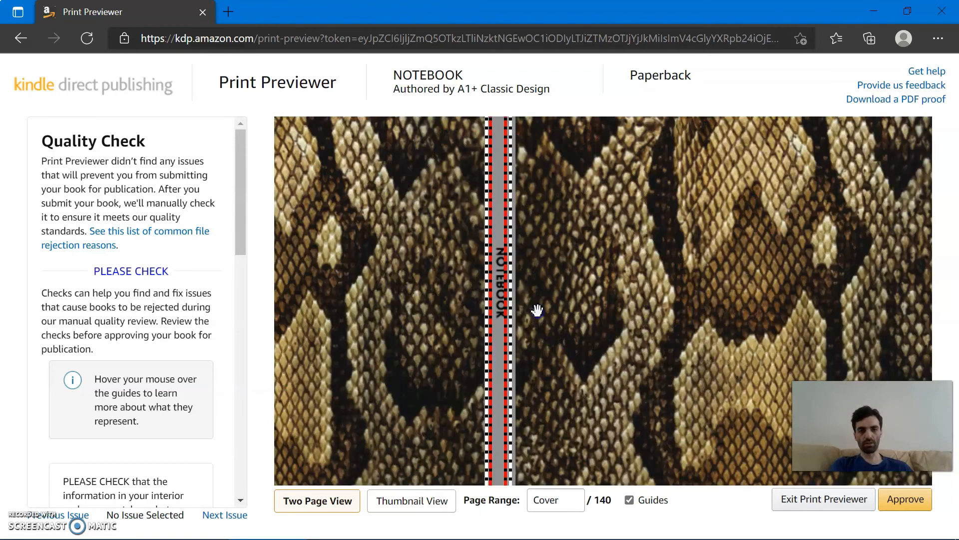
pyautogui.moveTo(725, 212); pyautogui.dragTo(693, 388)
pyautogui.moveTo(716, 300)
pyautogui.mouseDown()
pyautogui.moveTo(674, 373)
pyautogui.moveTo(536, 371)
pyautogui.moveTo(587, 280)
pyautogui.moveTo(589, 433)
pyautogui.mouseUp()
pyautogui.moveTo(481, 383)
pyautogui.mouseDown()
pyautogui.moveTo(750, 374)
pyautogui.moveTo(537, 400)
pyautogui.moveTo(579, 422)
pyautogui.mouseUp()
pyautogui.moveTo(383, 317); pyautogui.dragTo(576, 353)
pyautogui.moveTo(494, 380)
pyautogui.mouseDown()
pyautogui.moveTo(501, 323)
pyautogui.moveTo(535, 232)
pyautogui.mouseUp()
pyautogui.moveTo(502, 349); pyautogui.dragTo(507, 242)
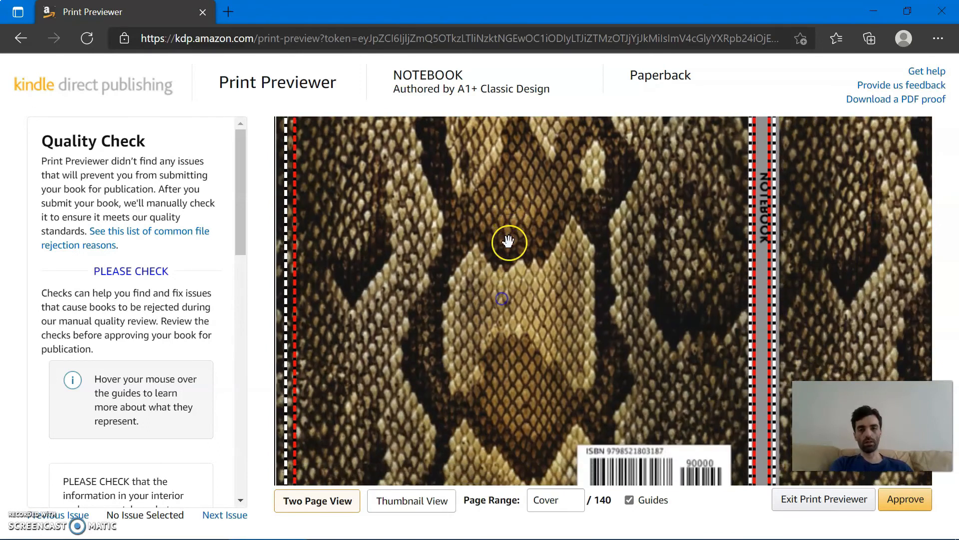
pyautogui.moveTo(502, 386); pyautogui.dragTo(552, 235)
pyautogui.moveTo(560, 302); pyautogui.dragTo(532, 224)
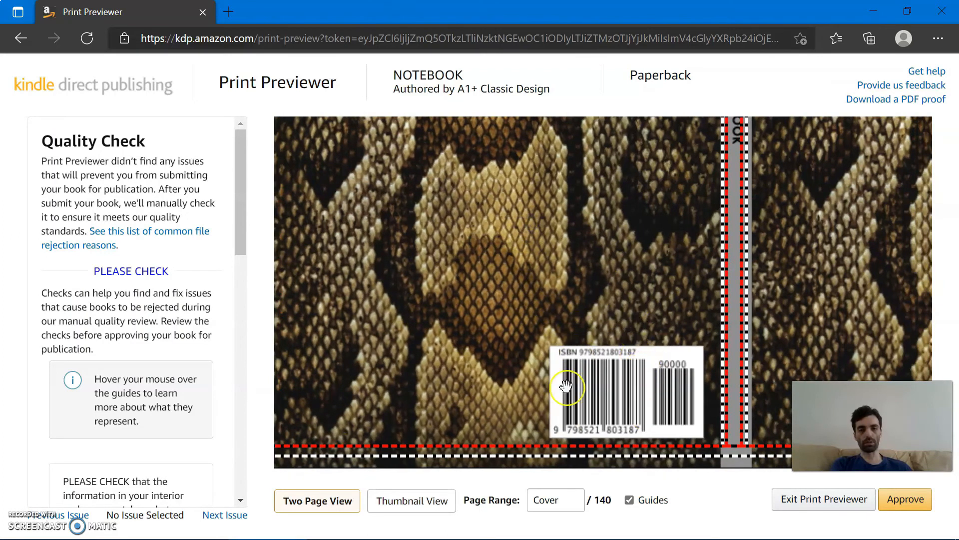
pyautogui.moveTo(401, 272); pyautogui.dragTo(513, 383)
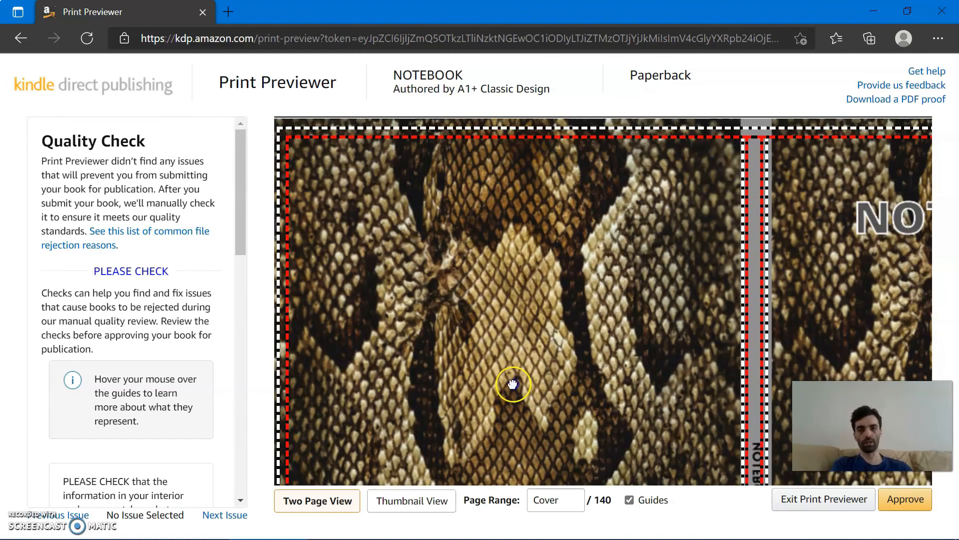
pyautogui.click(666, 268)
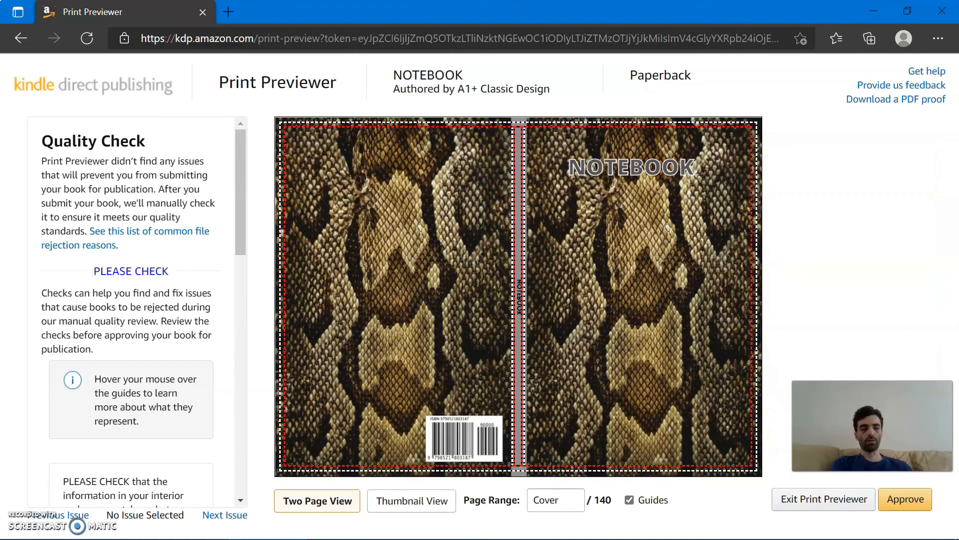
# Page through the lined interior to pages 4-5, approve the print proof, and bring up the book's printing cost summary
pyautogui.click(737, 279)
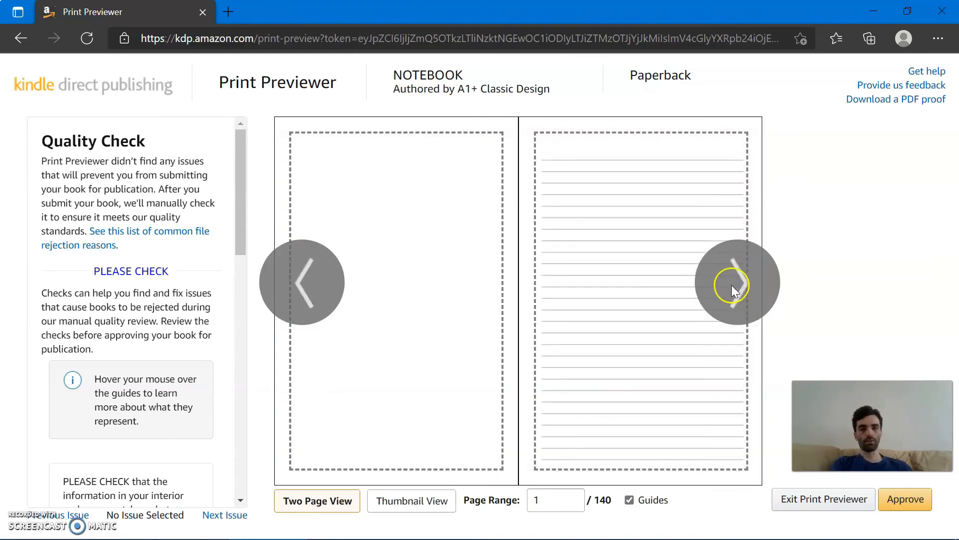
pyautogui.click(732, 285)
pyautogui.click(733, 286)
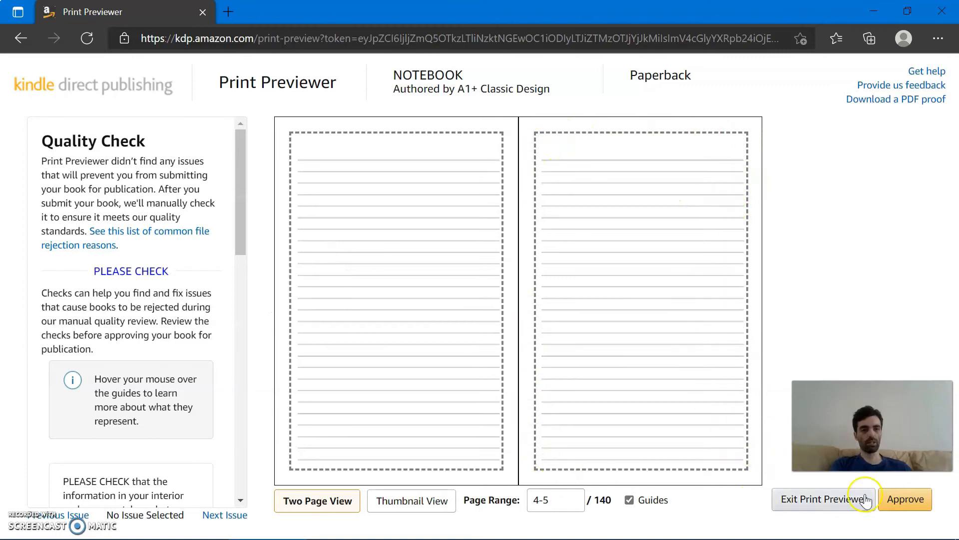
pyautogui.click(907, 498)
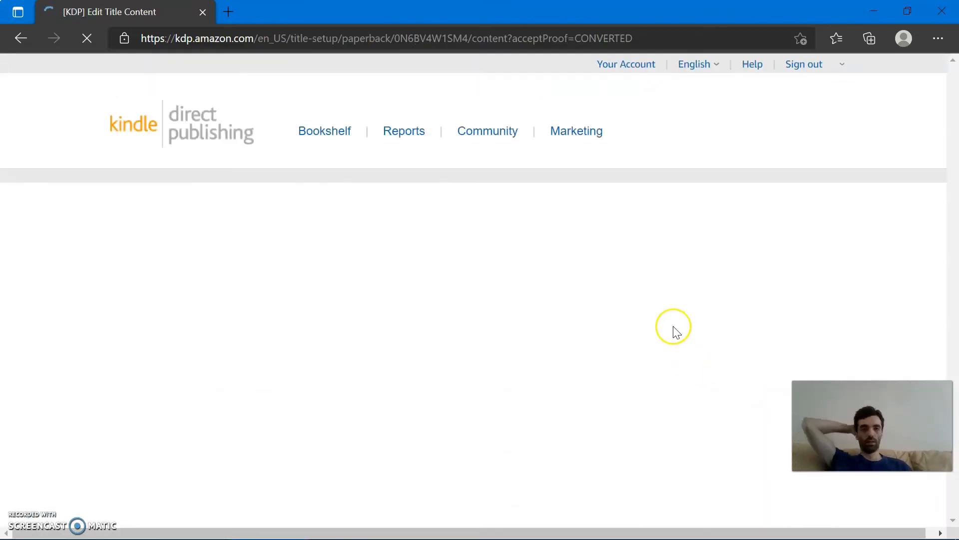
pyautogui.scroll(-15, 647, 326)
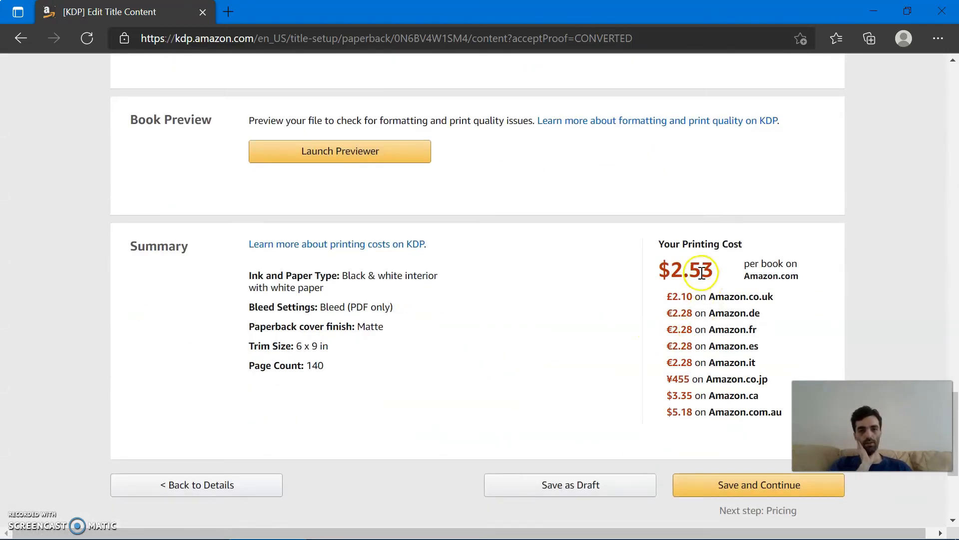
pyautogui.scroll(-3, 703, 411)
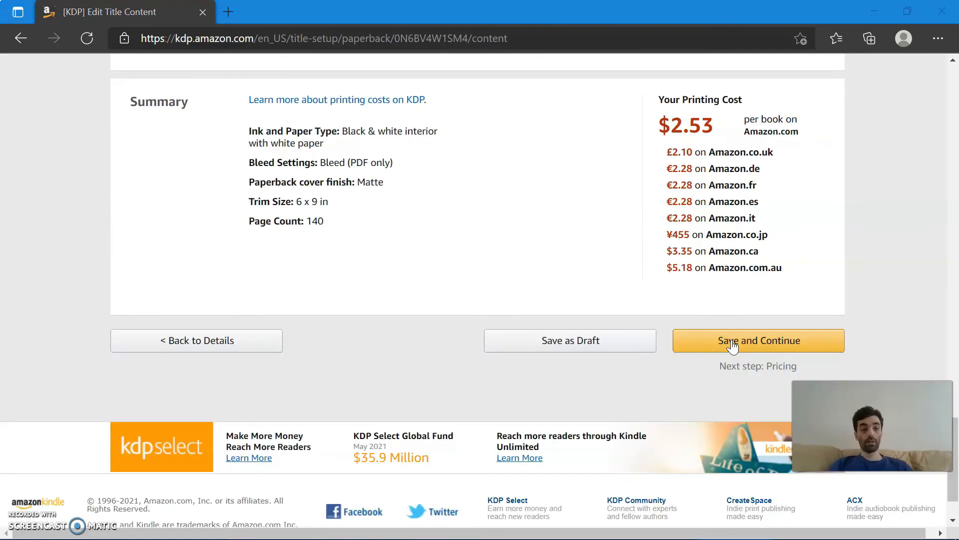
# Save the paperback's content settings and continue to its pricing setup
pyautogui.click(745, 345)
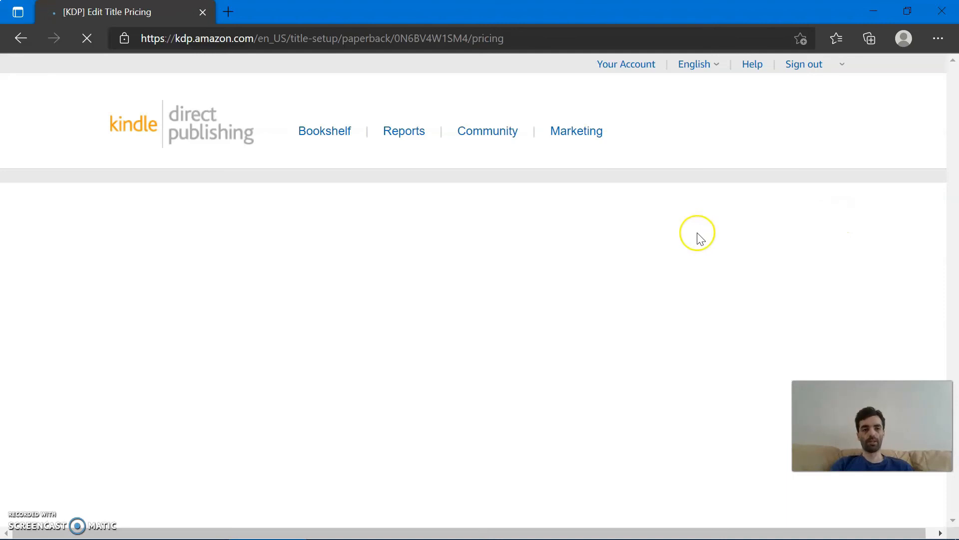
pyautogui.scroll(-4, 644, 240)
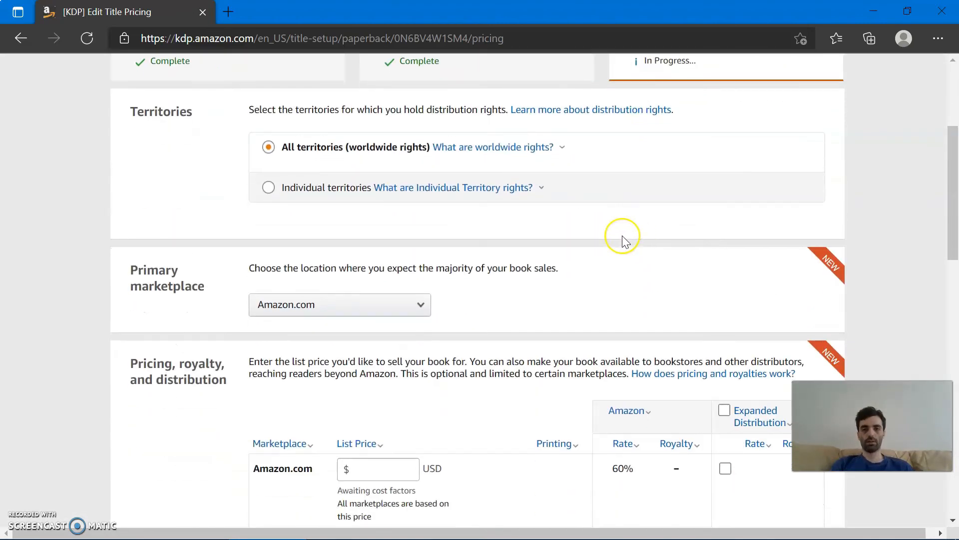
pyautogui.scroll(-3, 509, 220)
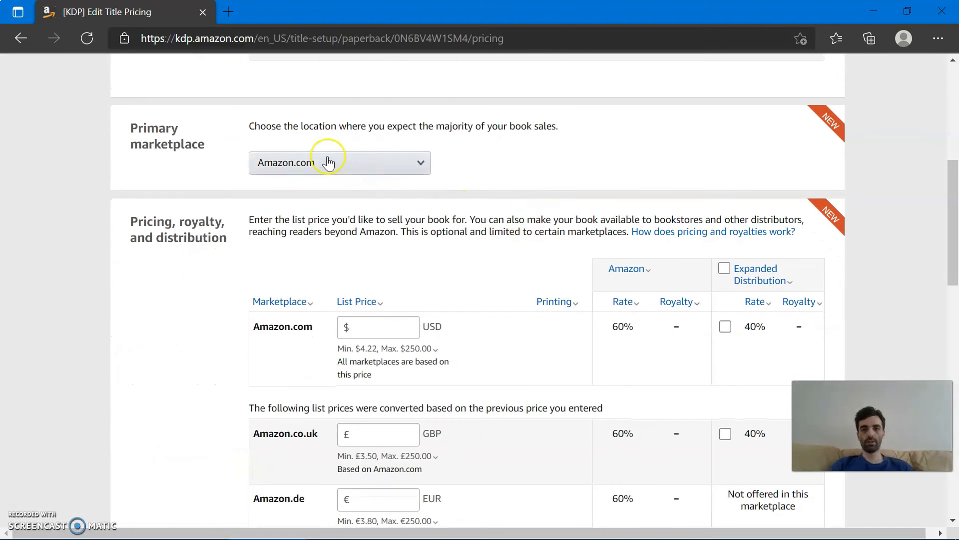
# Set the Amazon.com list price to 6.99 USD and enable Expanded Distribution for that marketplace
pyautogui.scroll(-2, 530, 200)
pyautogui.scroll(-2, 512, 229)
pyautogui.click(391, 184)
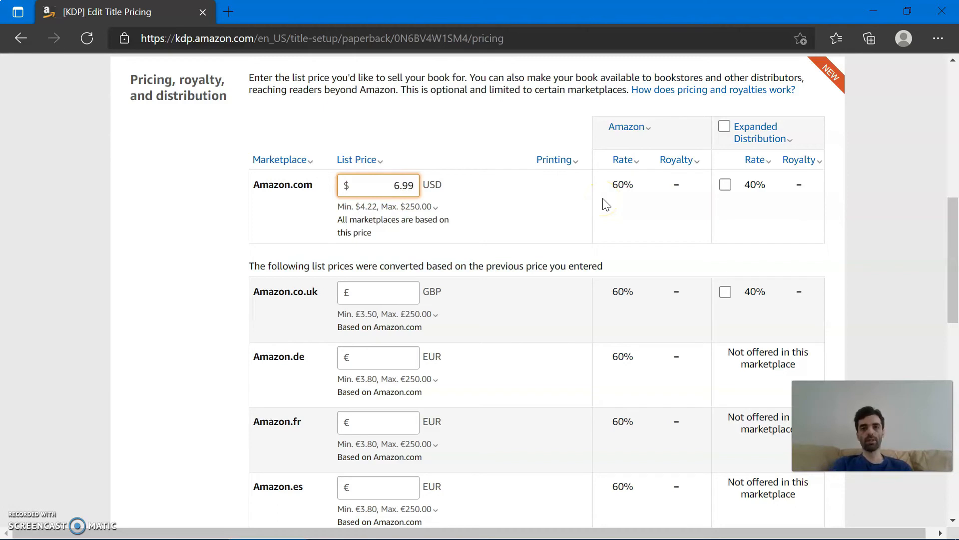
pyautogui.click(495, 204)
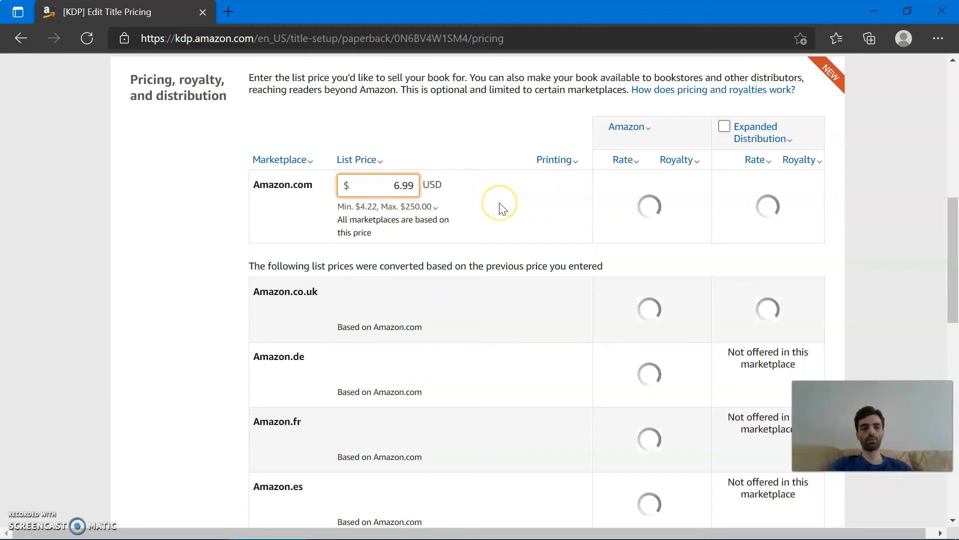
pyautogui.click(725, 184)
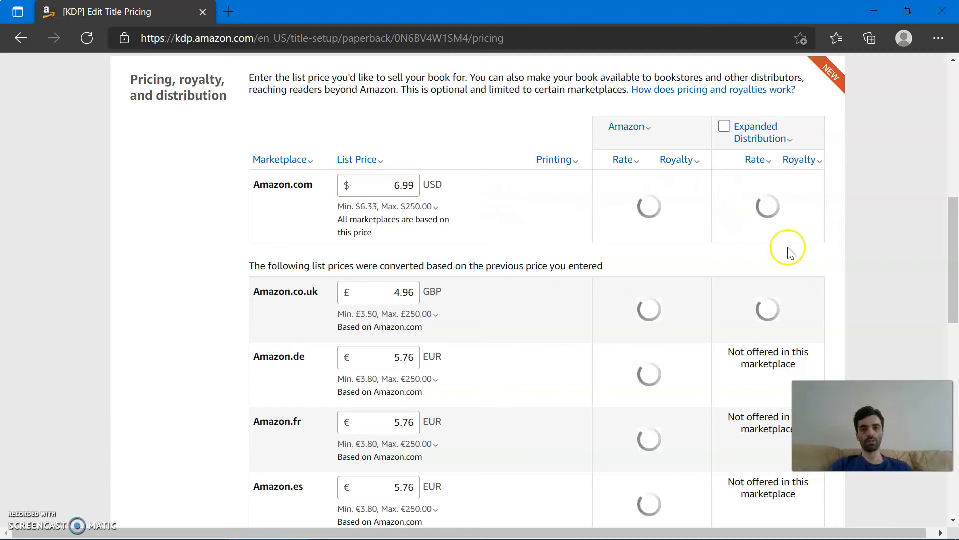
# Set the list prices to 4.99 GBP for Amazon.co.uk and 5.61 EUR for Amazon.de
pyautogui.moveTo(405, 294); pyautogui.dragTo(411, 293)
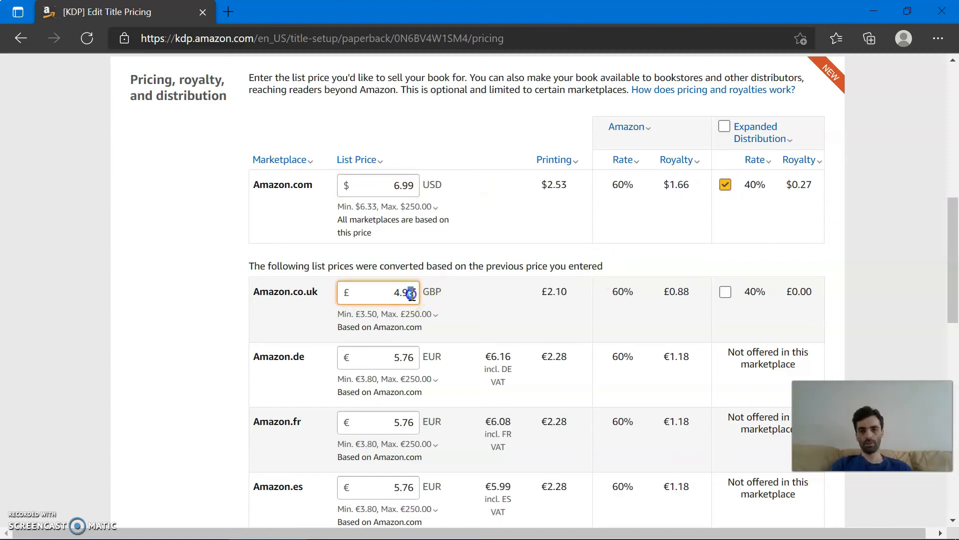
pyautogui.click(414, 320)
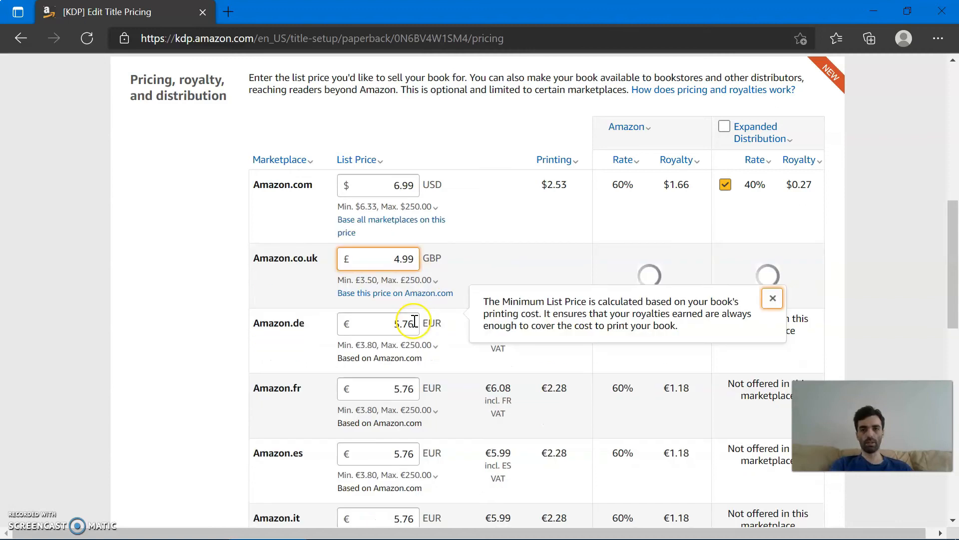
pyautogui.click(435, 344)
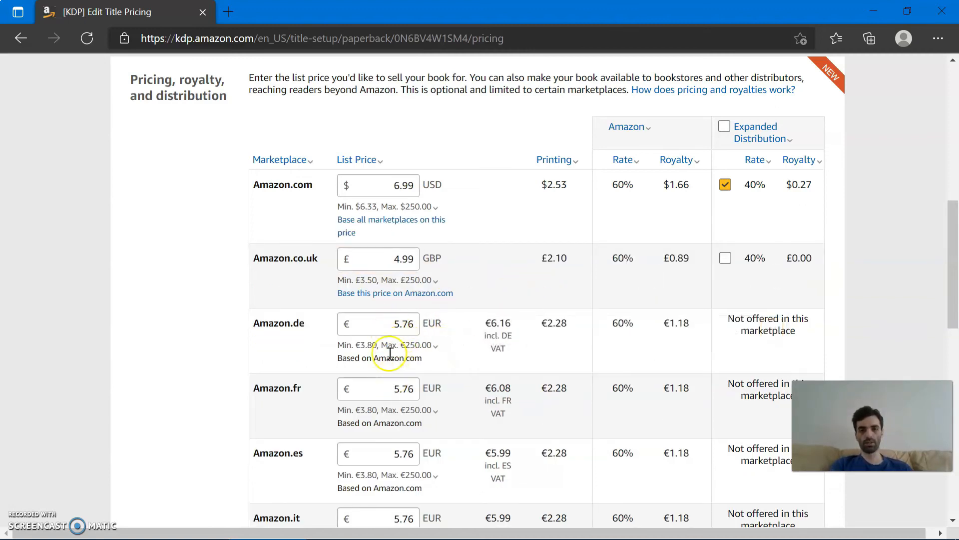
pyautogui.scroll(-2, 382, 372)
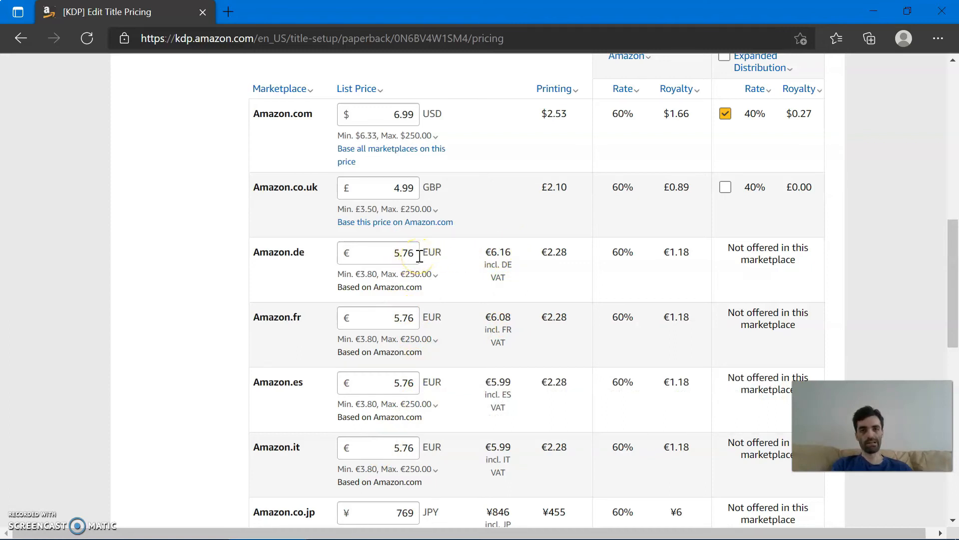
pyautogui.moveTo(417, 254); pyautogui.dragTo(406, 254)
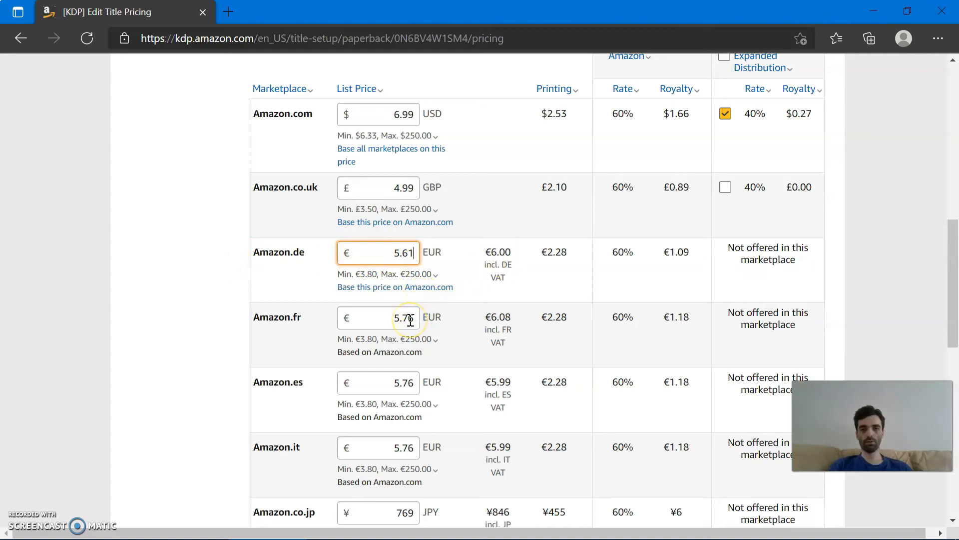
# Set the Amazon.fr list price to 5.69 EUR
pyautogui.moveTo(411, 321); pyautogui.dragTo(409, 319)
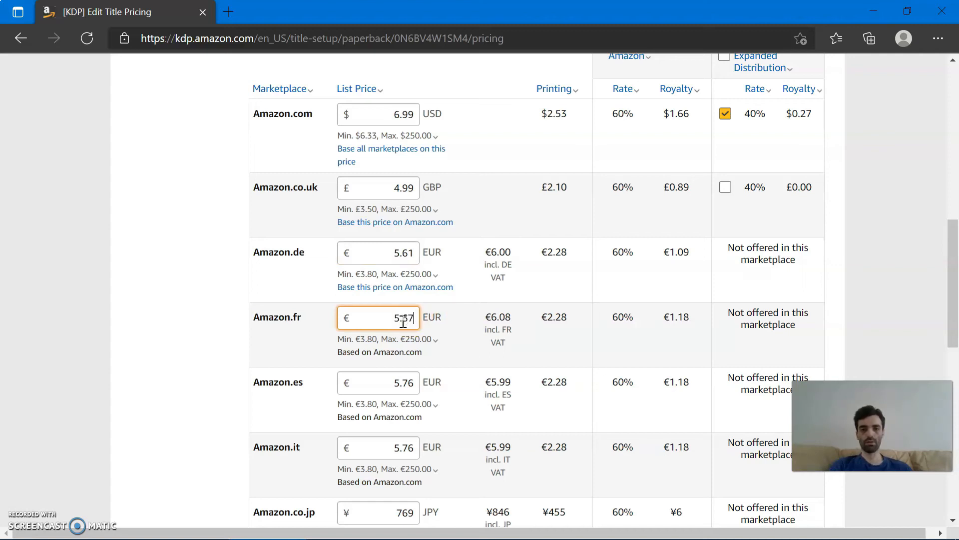
pyautogui.click(411, 311)
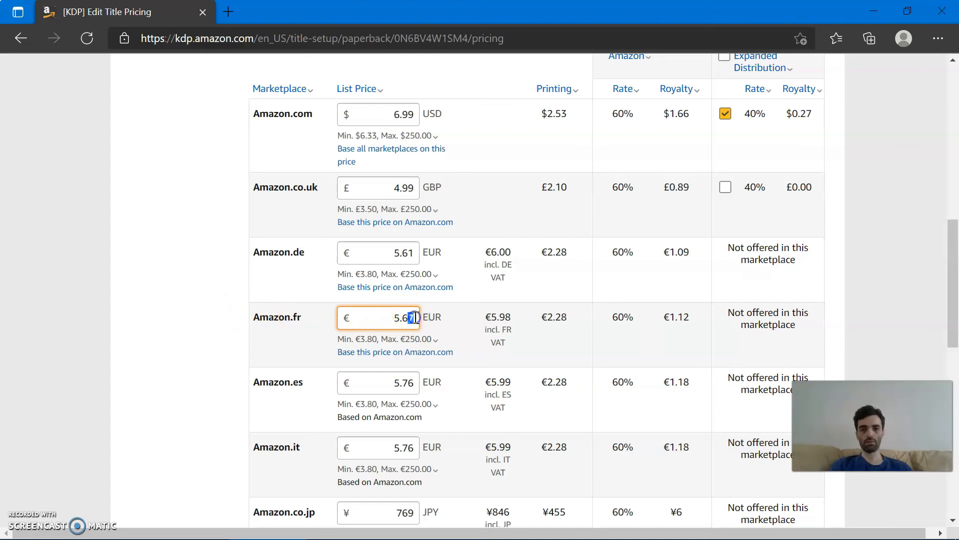
pyautogui.click(205, 314)
# Set the list prices for both Amazon.es and Amazon.it to 5.77 EUR
pyautogui.click(383, 377)
pyautogui.click(405, 377)
pyautogui.click(408, 382)
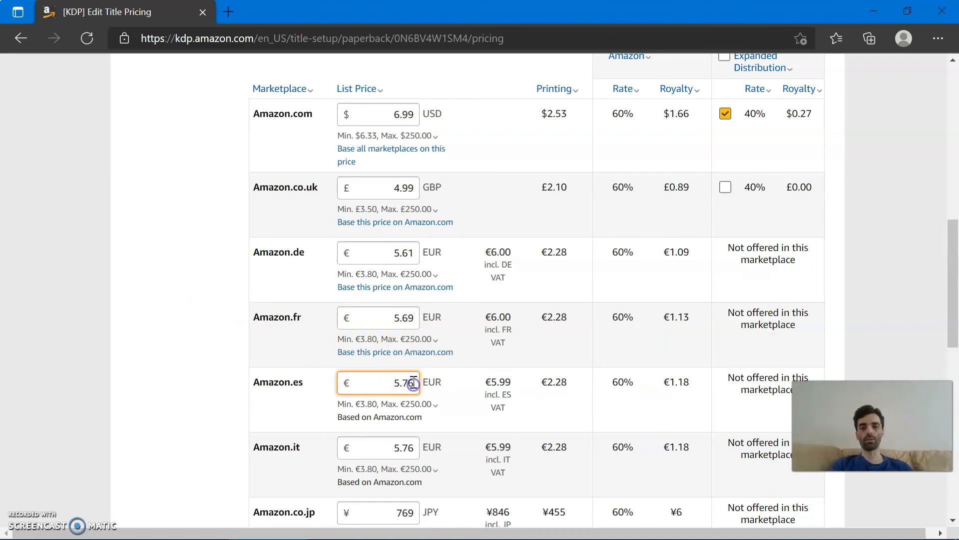
pyautogui.write('7')
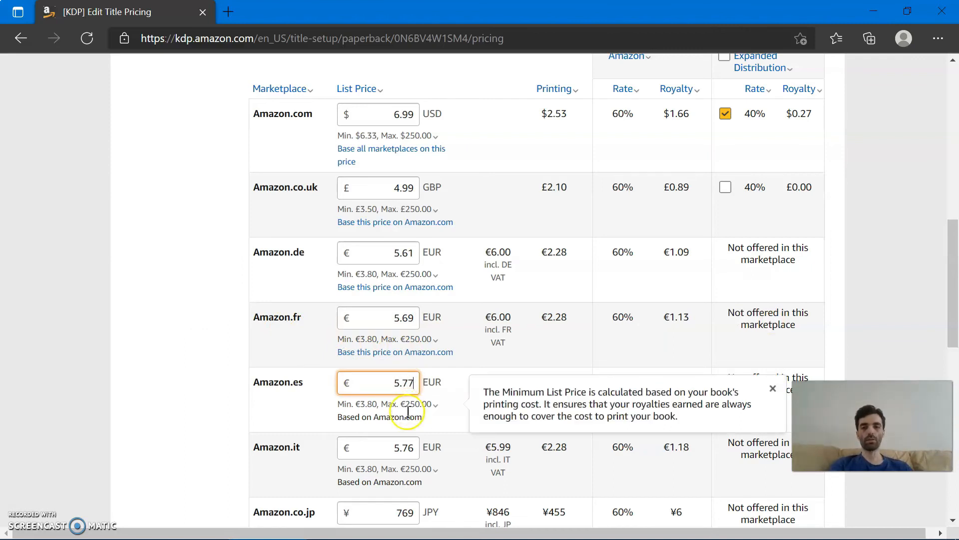
pyautogui.click(419, 447)
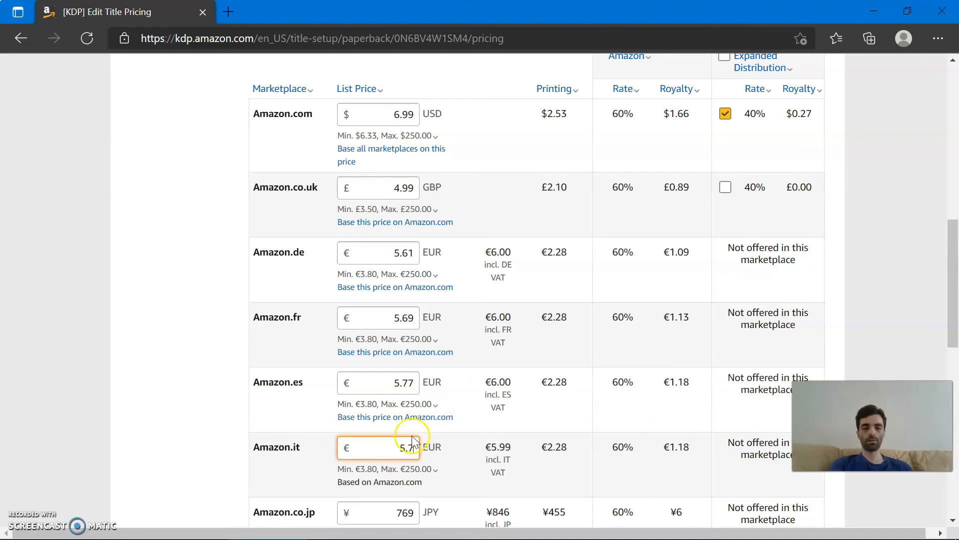
pyautogui.click(171, 381)
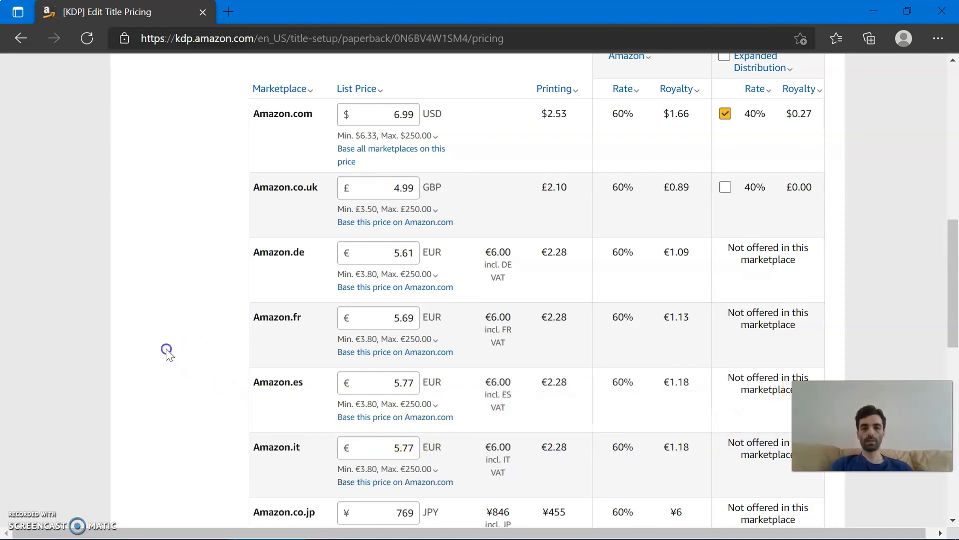
# Set the list prices to 773 JPY for Amazon.co.jp and 8.50 CAD for Amazon.ca
pyautogui.scroll(-4, 167, 352)
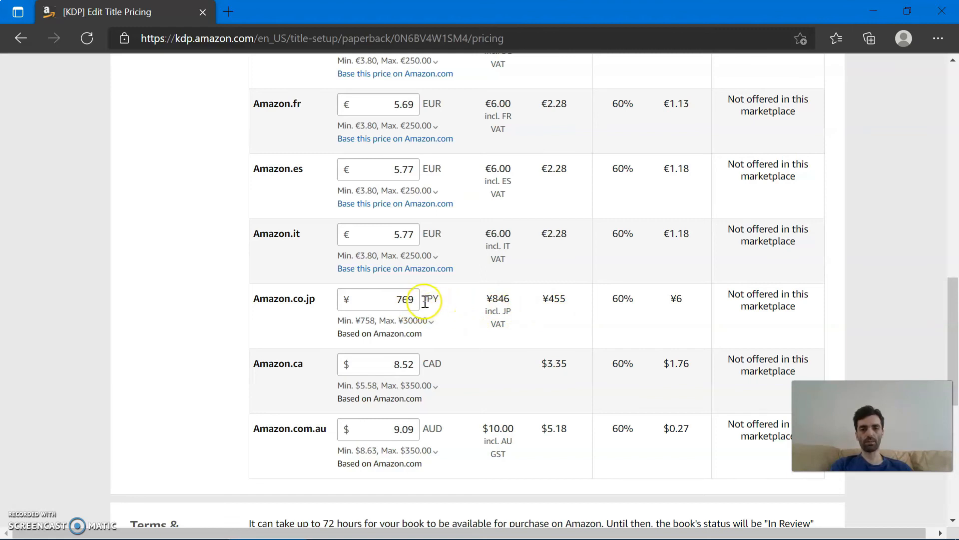
pyautogui.moveTo(415, 298); pyautogui.dragTo(406, 298)
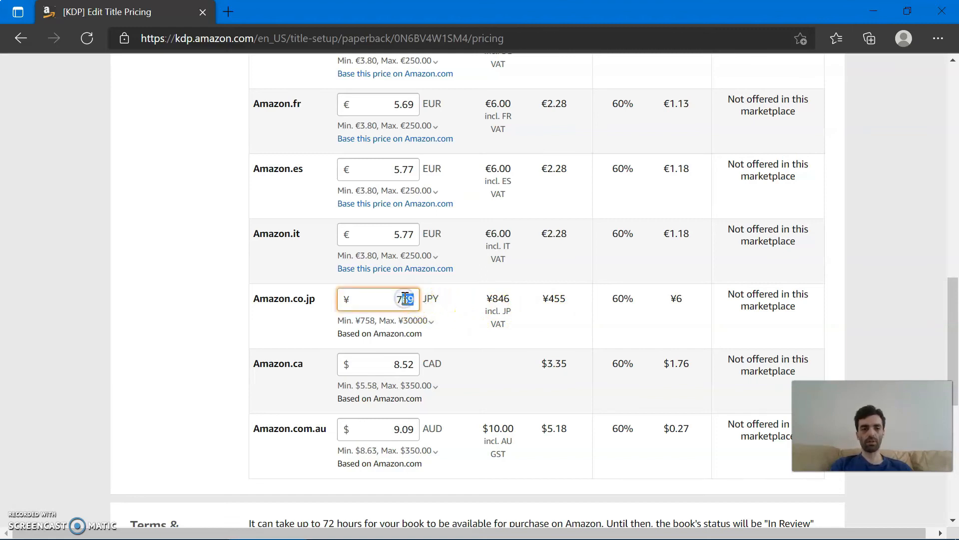
pyautogui.click(238, 300)
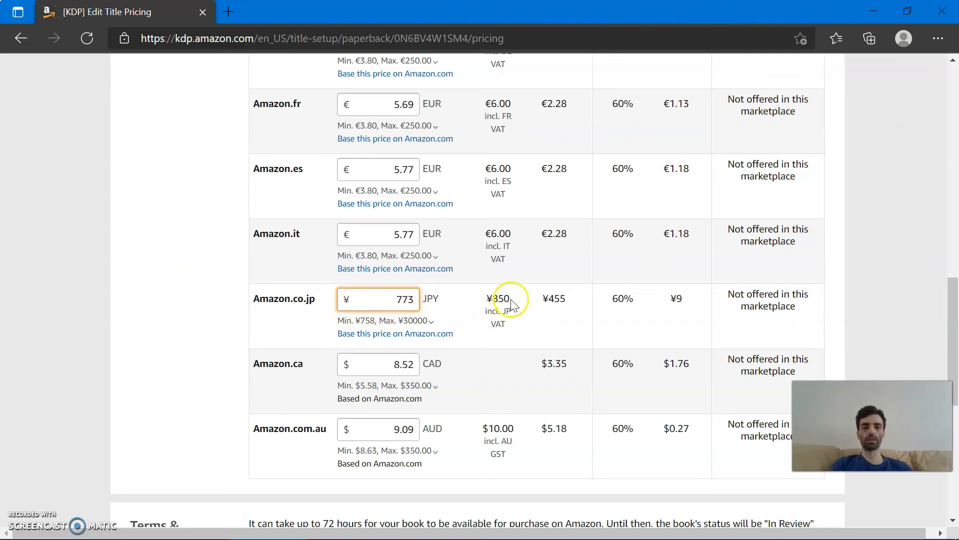
pyautogui.scroll(-1, 515, 322)
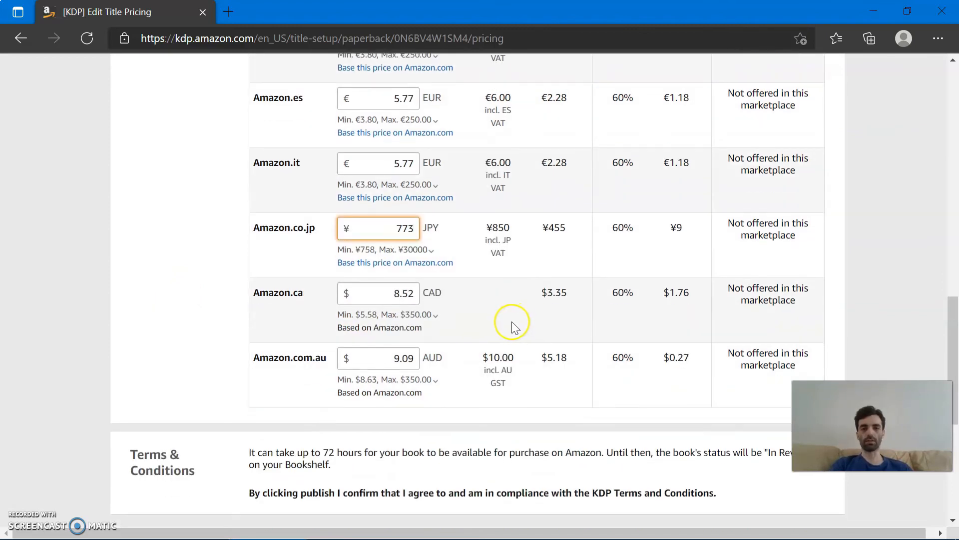
pyautogui.moveTo(415, 297); pyautogui.dragTo(400, 295)
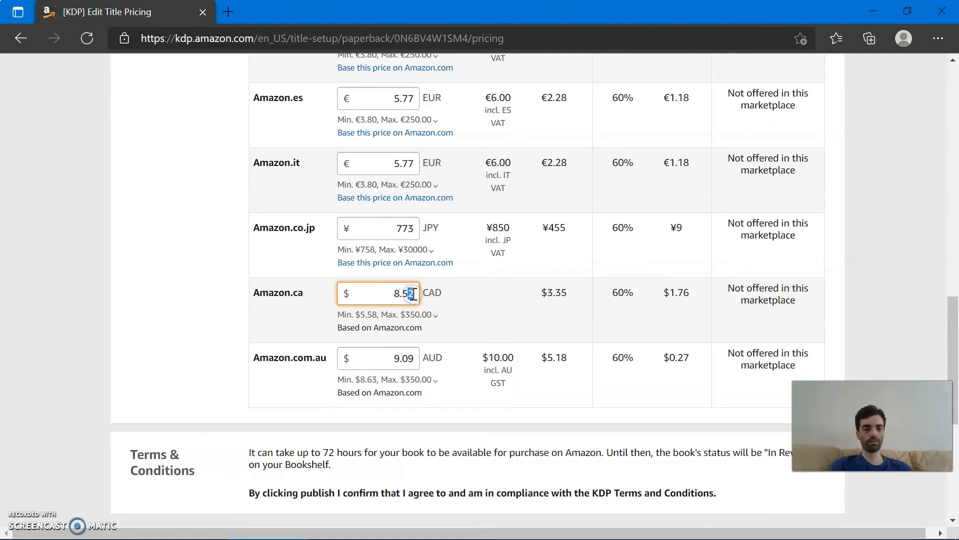
pyautogui.click(416, 348)
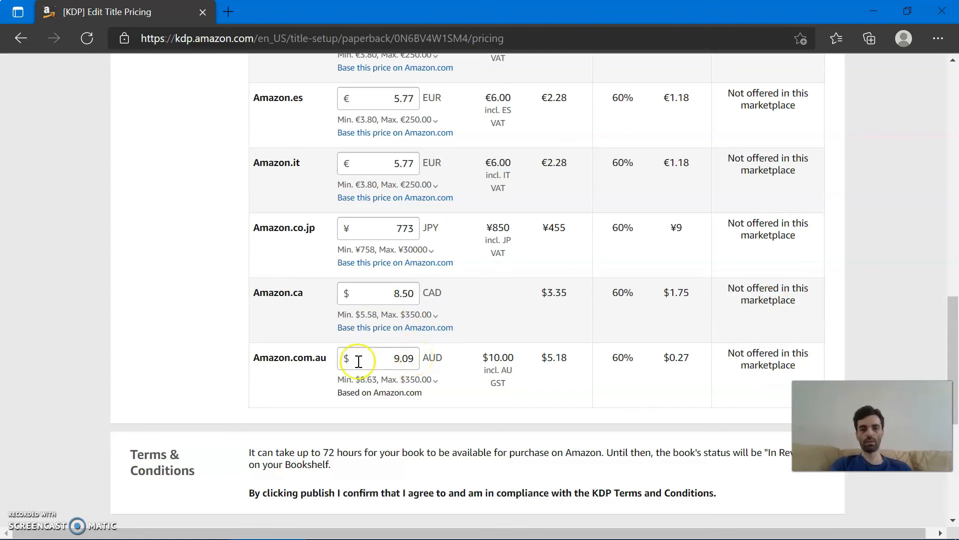
# Publish the paperback book and read through the submission notice about the review process and eBook offer
pyautogui.scroll(-3, 592, 342)
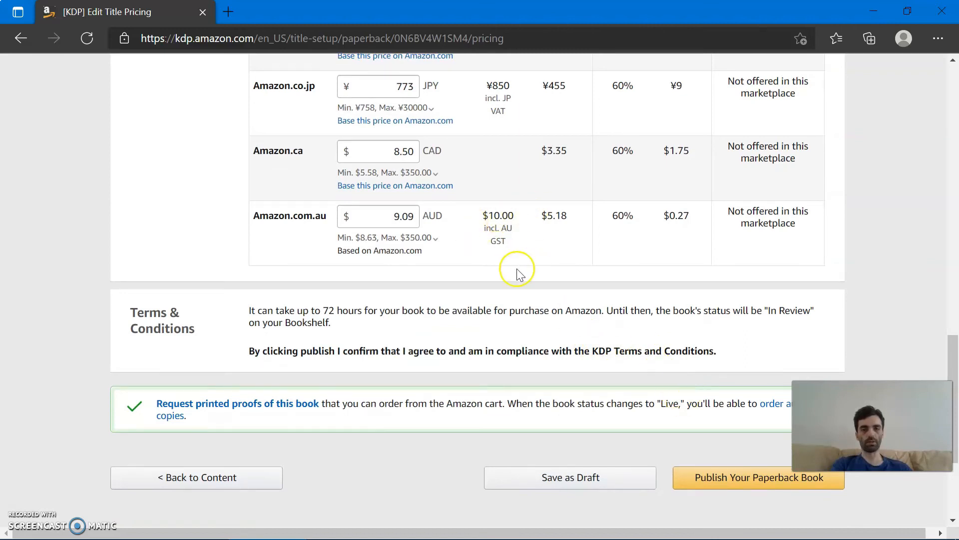
pyautogui.click(732, 478)
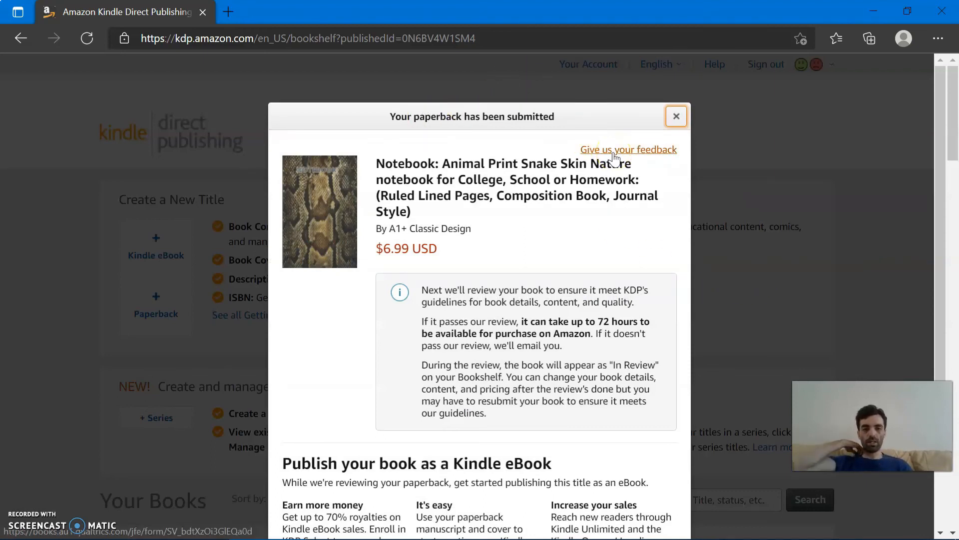
pyautogui.scroll(-3, 624, 200)
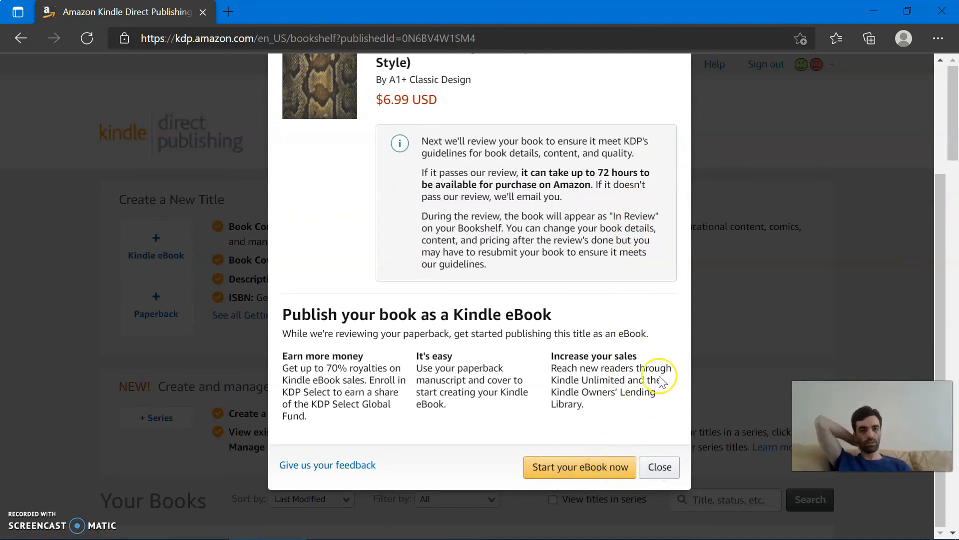
pyautogui.scroll(3, 660, 373)
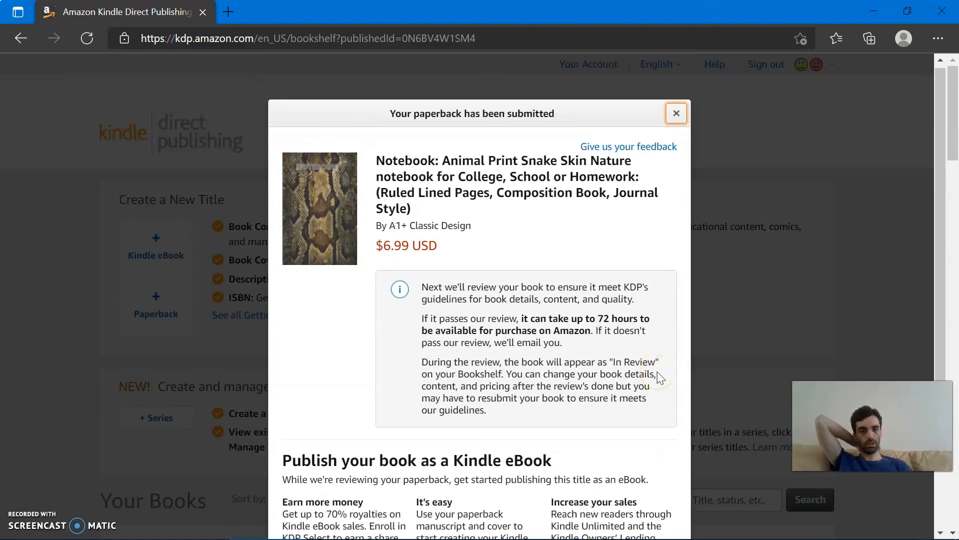
pyautogui.scroll(-3, 657, 371)
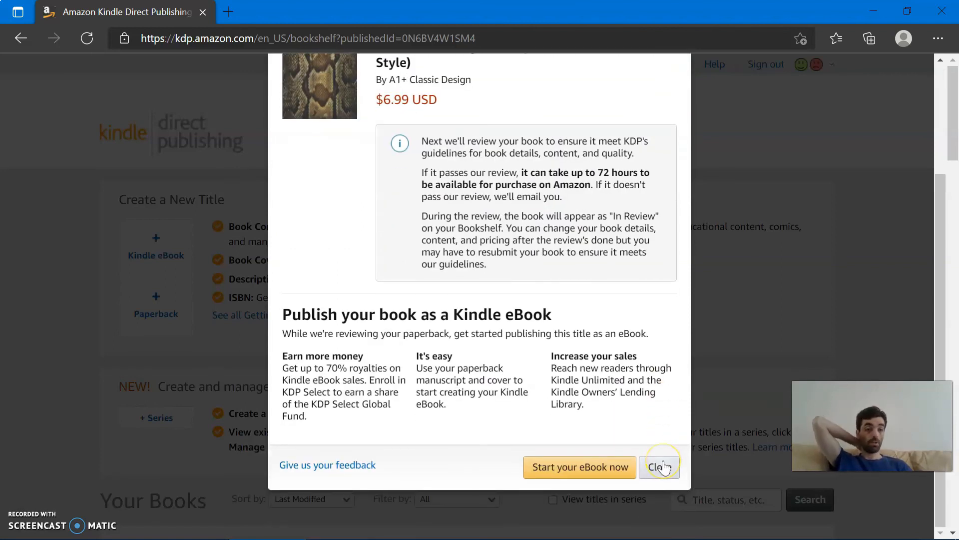